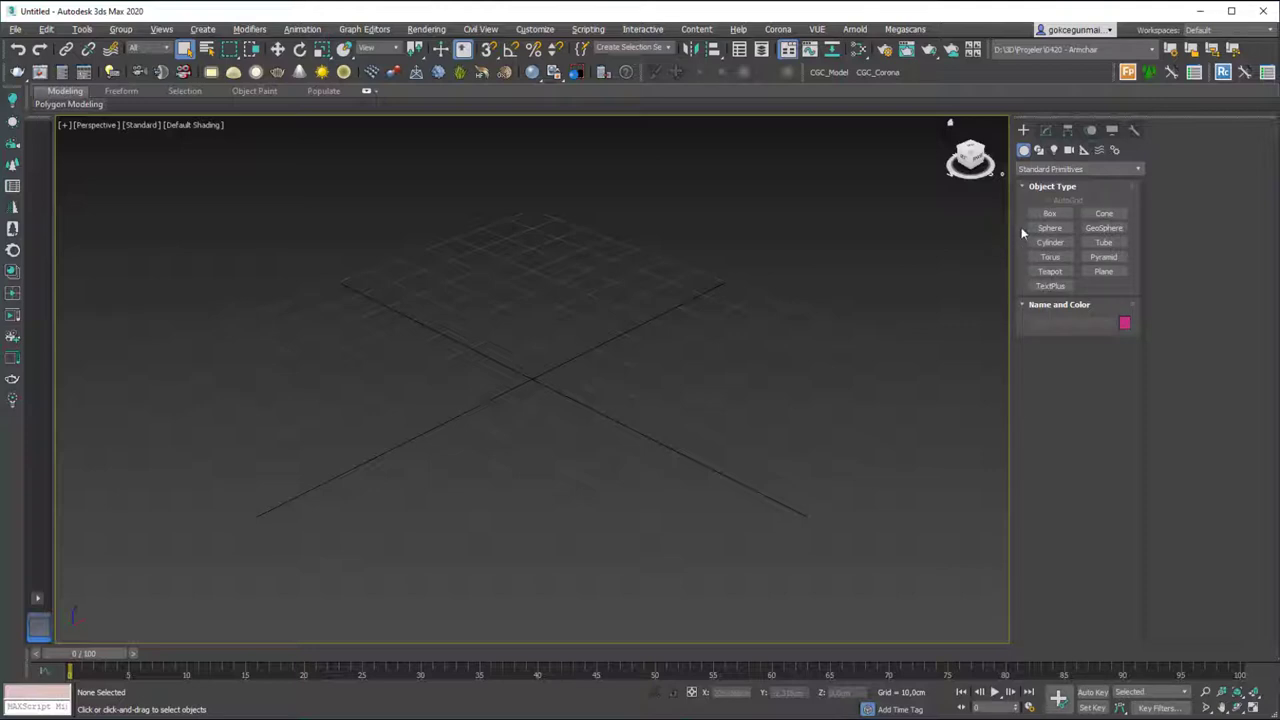
# - Create a standard primitive box at the grid centre, about 34 cm long, 39 cm wide and 39 cm high, and open its parameters for modification
pyautogui.click(1049, 215)
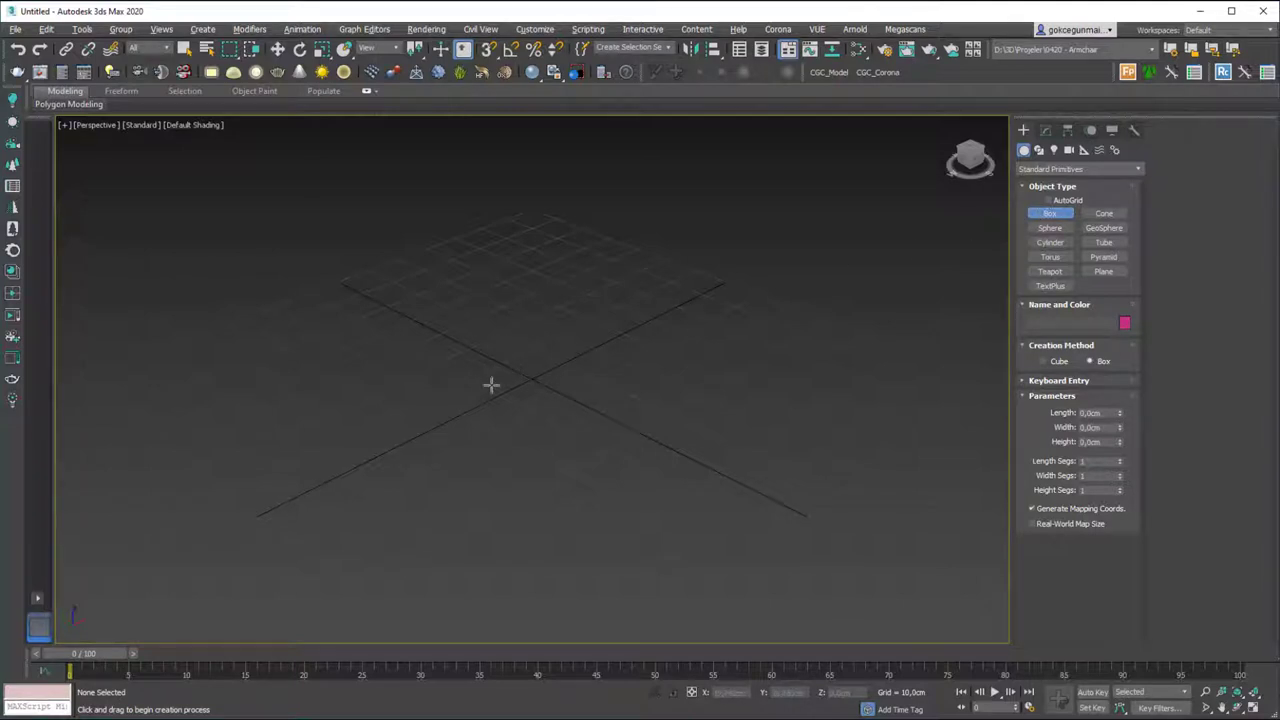
pyautogui.moveTo(534, 332); pyautogui.dragTo(520, 449)
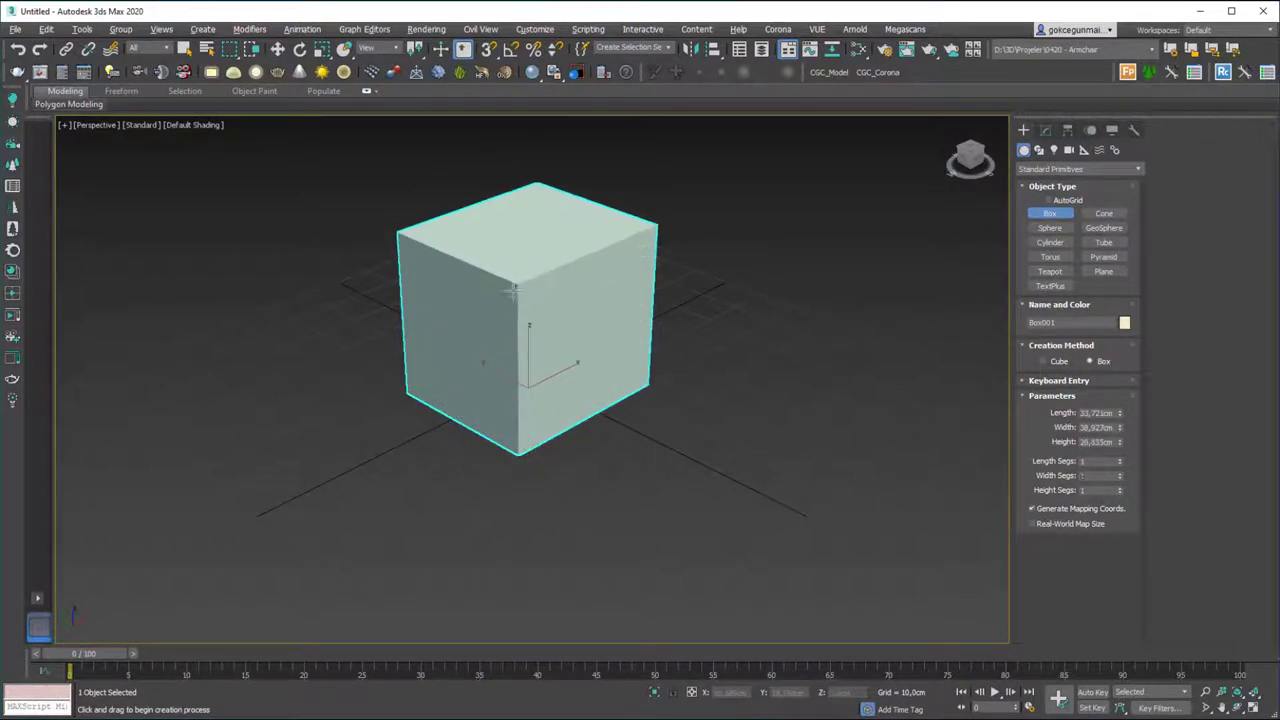
pyautogui.click(518, 290)
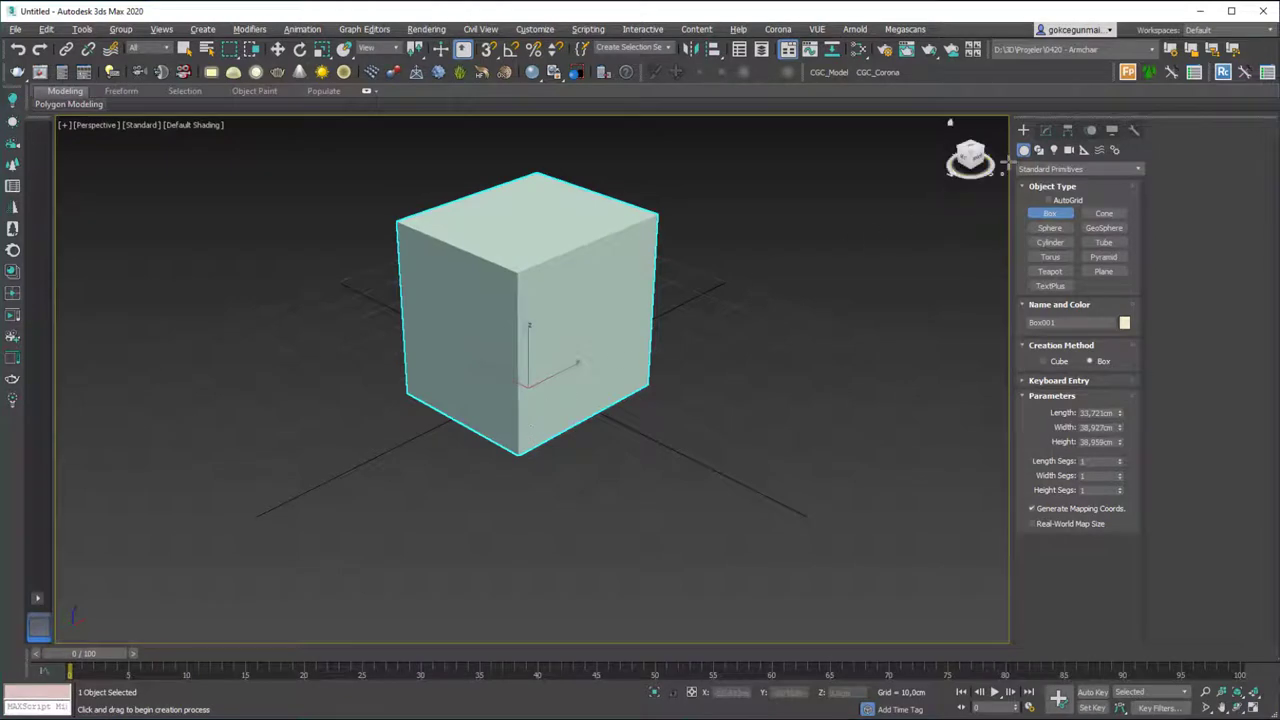
pyautogui.click(1046, 131)
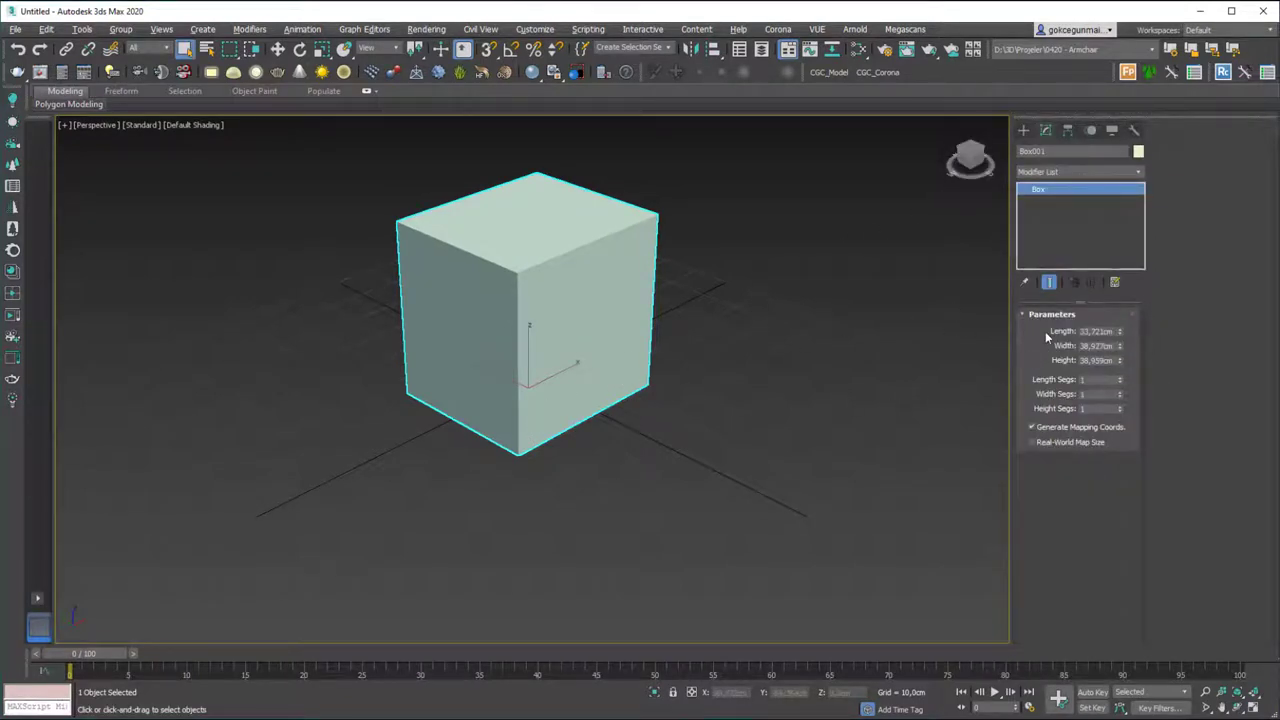
# - Set the box's length, width and height to 30 cm each
pyautogui.moveTo(1120, 331)
pyautogui.mouseDown()
pyautogui.moveTo(1119, 311)
pyautogui.moveTo(1119, 342)
pyautogui.mouseUp()
pyautogui.moveTo(1120, 361); pyautogui.dragTo(1120, 340)
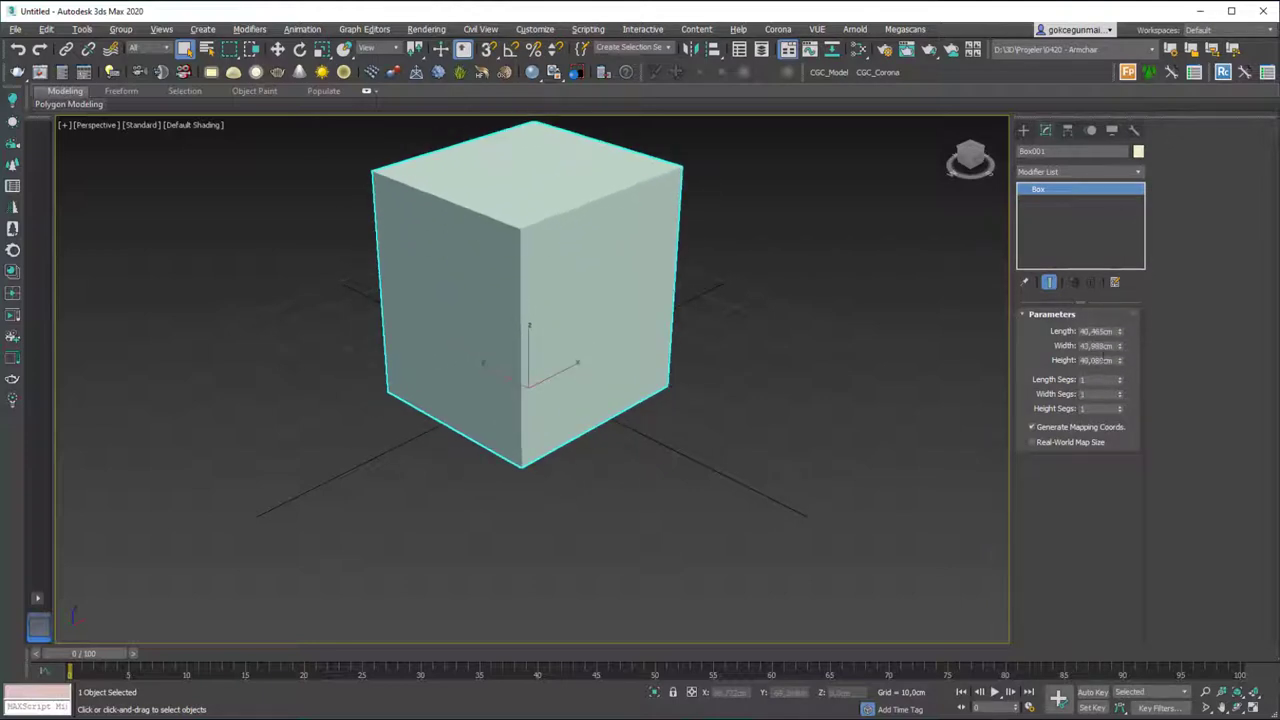
pyautogui.doubleClick(1100, 331)
pyautogui.write('30')
pyautogui.doubleClick(1101, 346)
pyautogui.write('3')
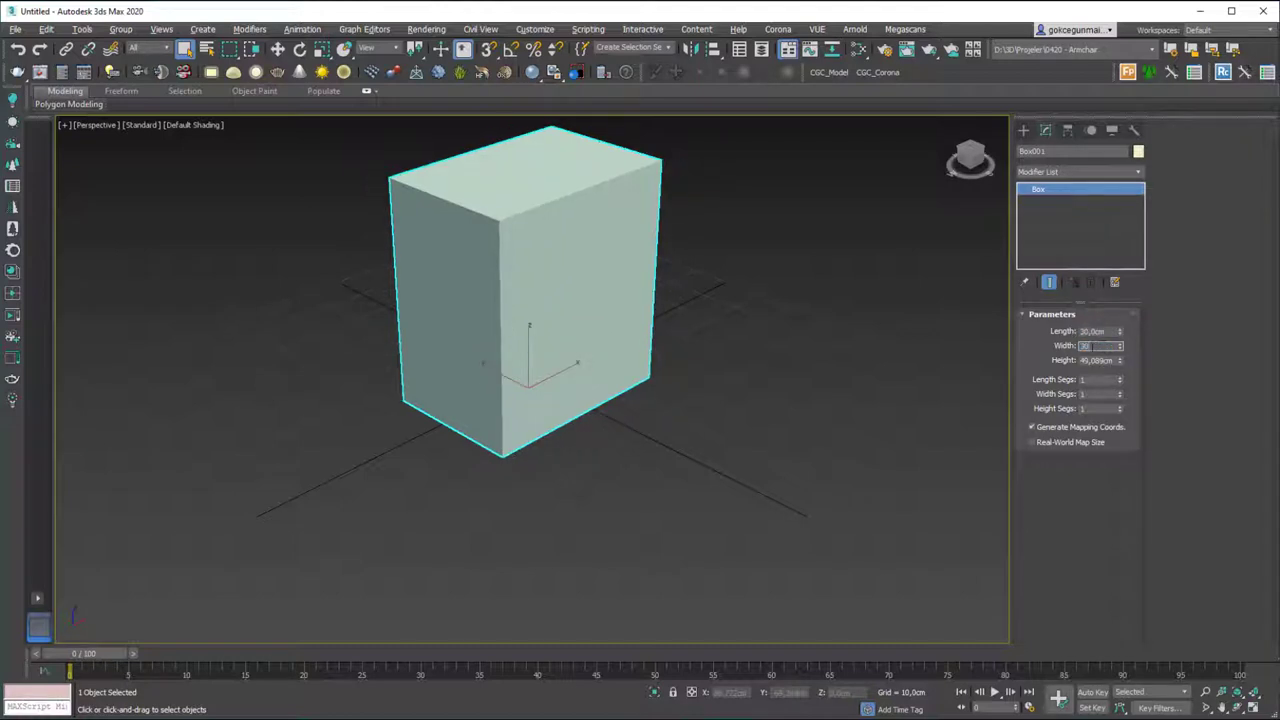
pyautogui.write('20')
pyautogui.doubleClick(1093, 359)
pyautogui.write('30')
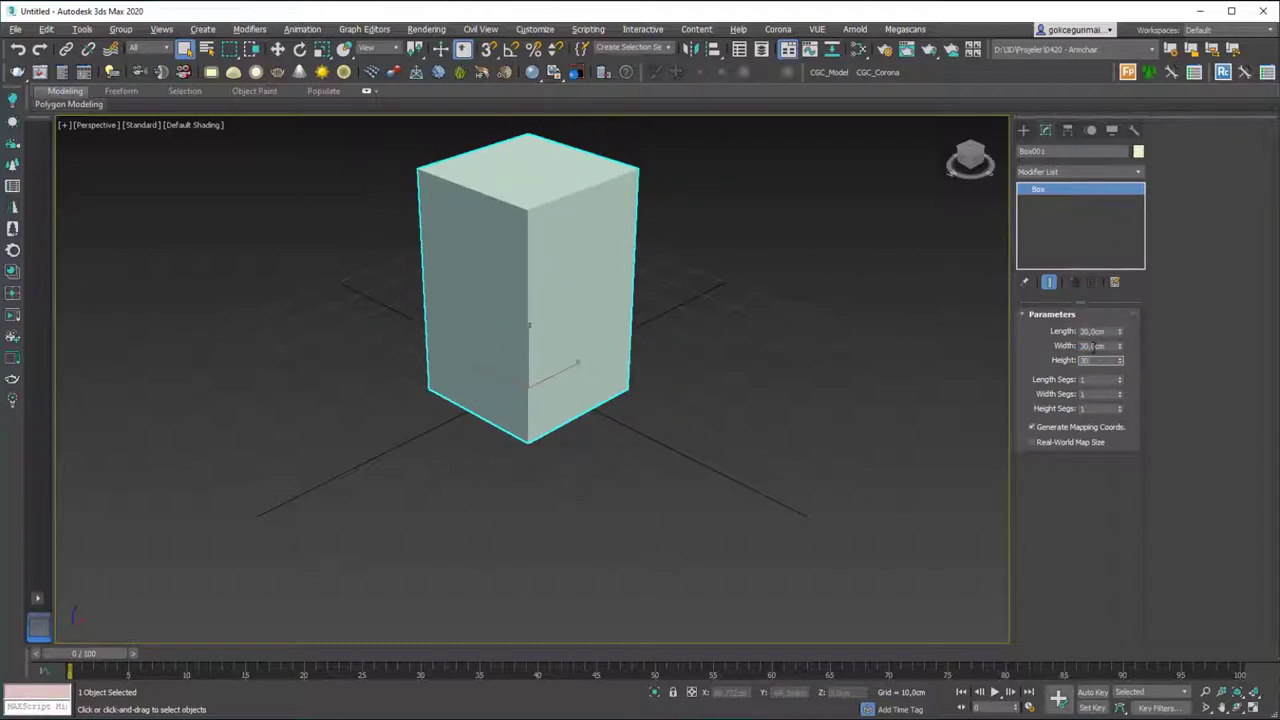
pyautogui.doubleClick(1097, 346)
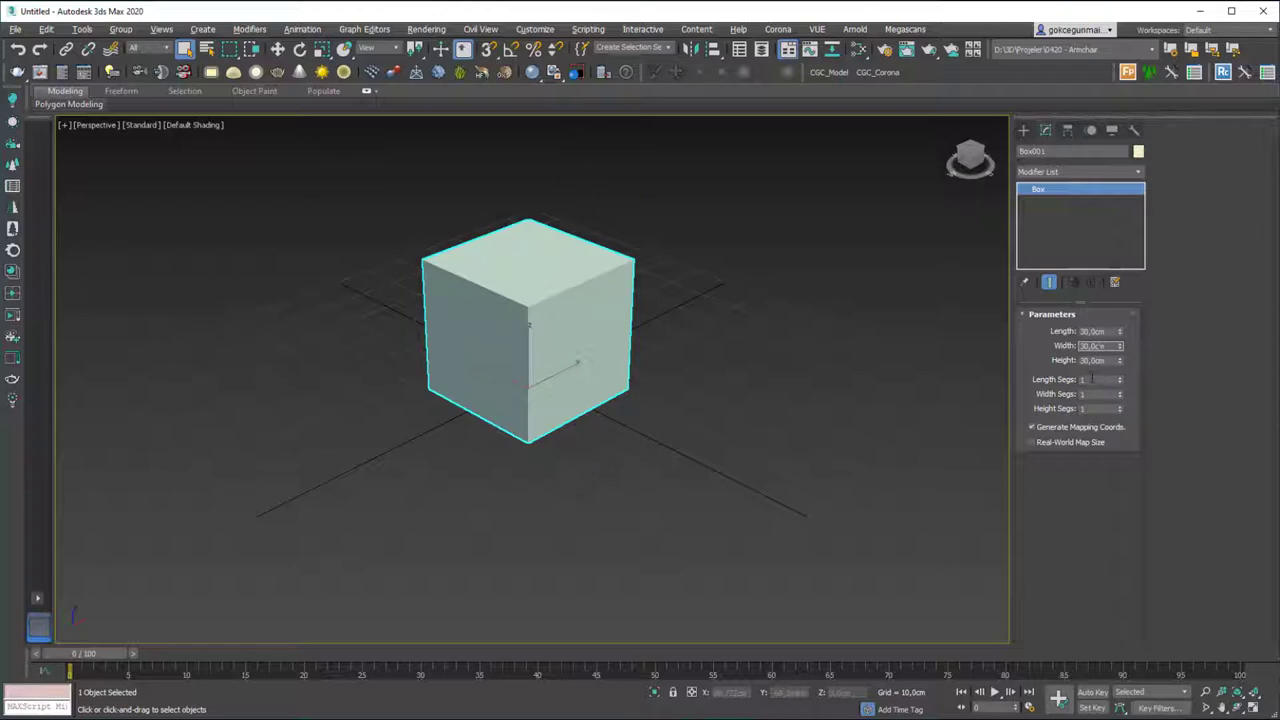
# - Turn on the edged faces display in the perspective viewport and look at the box up close
pyautogui.press('F4')
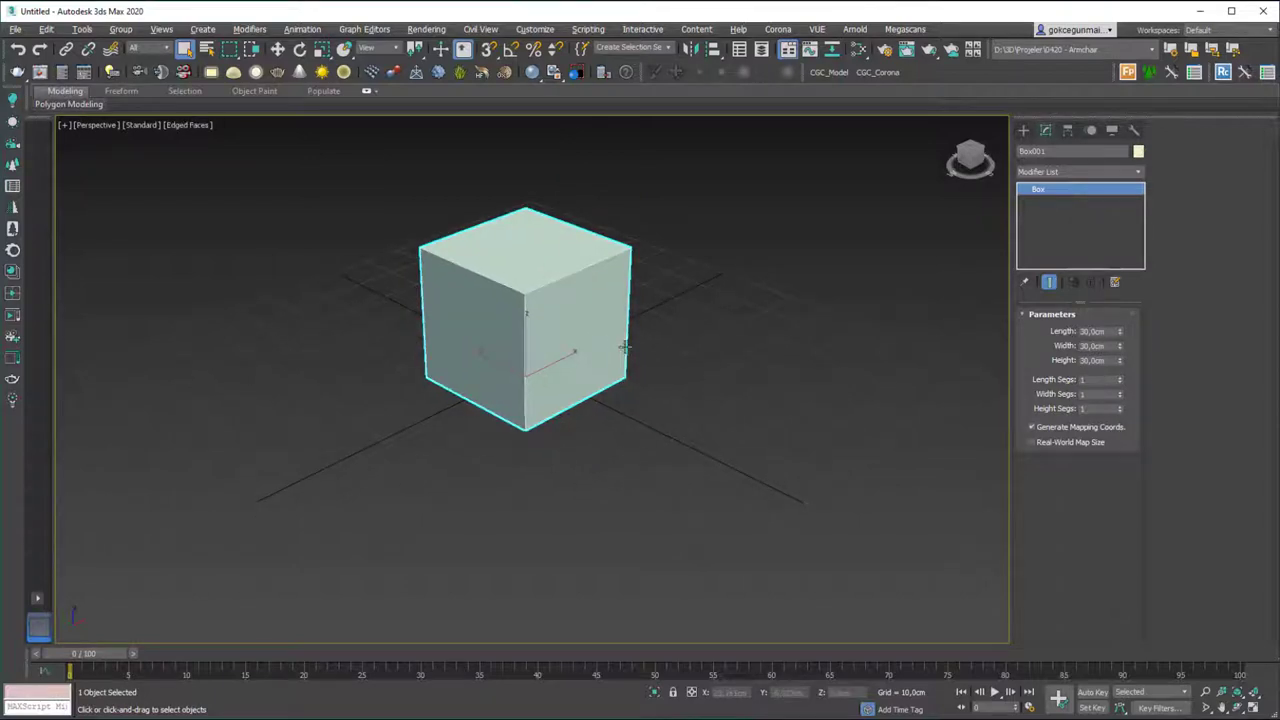
pyautogui.keyDown('alt'); pyautogui.moveTo(572, 318); pyautogui.dragTo(603, 338, button='middle'); pyautogui.keyUp('alt')
pyautogui.scroll(5, 590, 308)
pyautogui.scroll(-8, 586, 349)
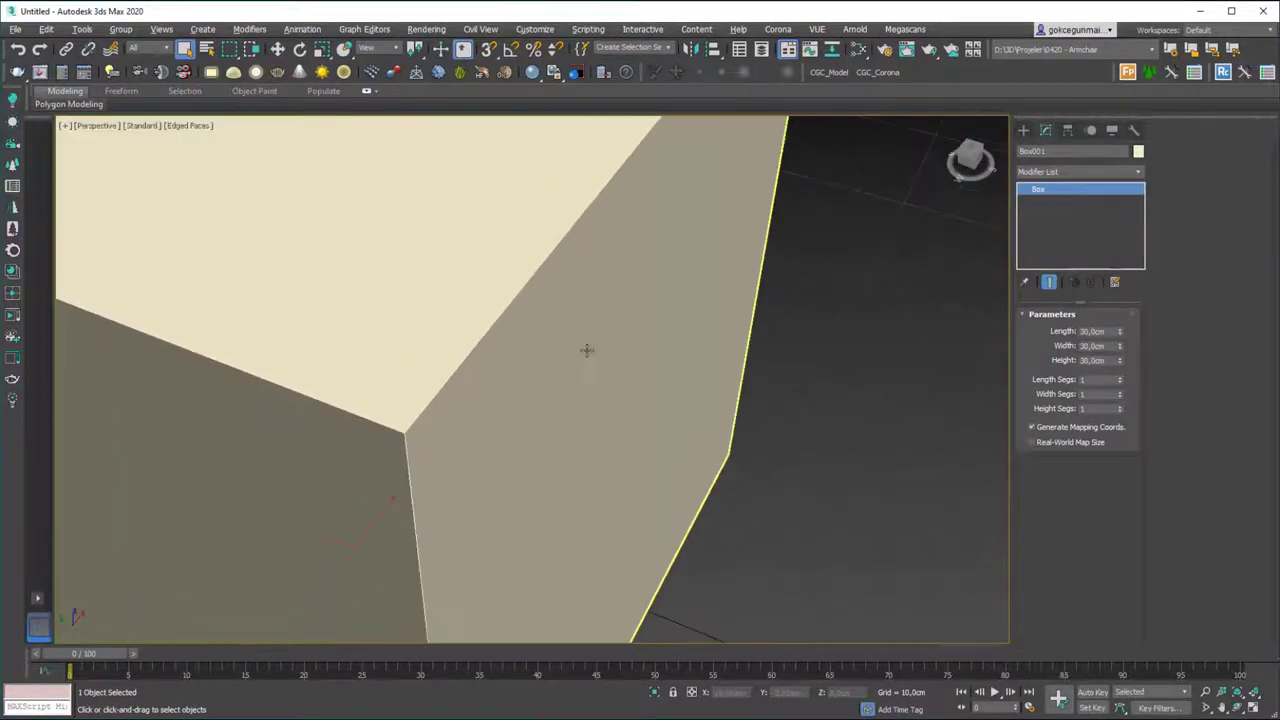
# - Set the box's length segments to 5
pyautogui.click(1119, 377)
pyautogui.click(1119, 377)
pyautogui.click(1119, 377)
pyautogui.click(1119, 377)
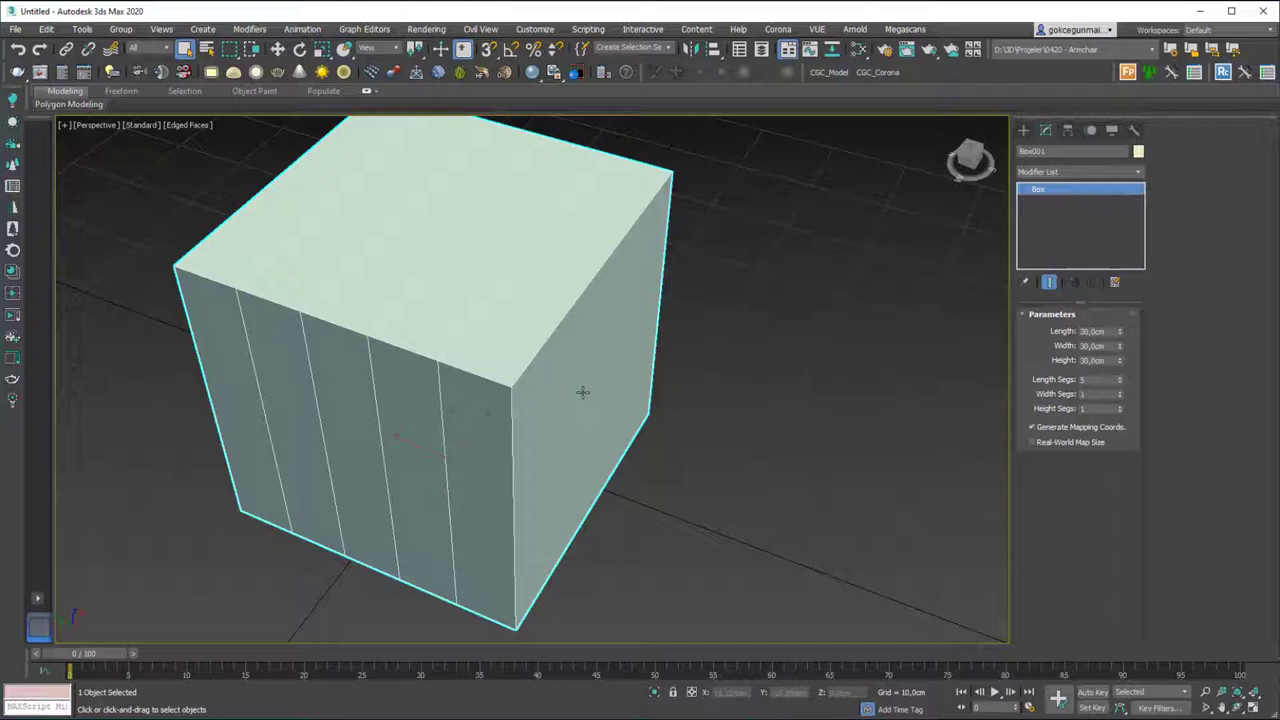
# - Add an Edit Poly modifier to the box and switch to edge selection
pyautogui.click(1040, 172)
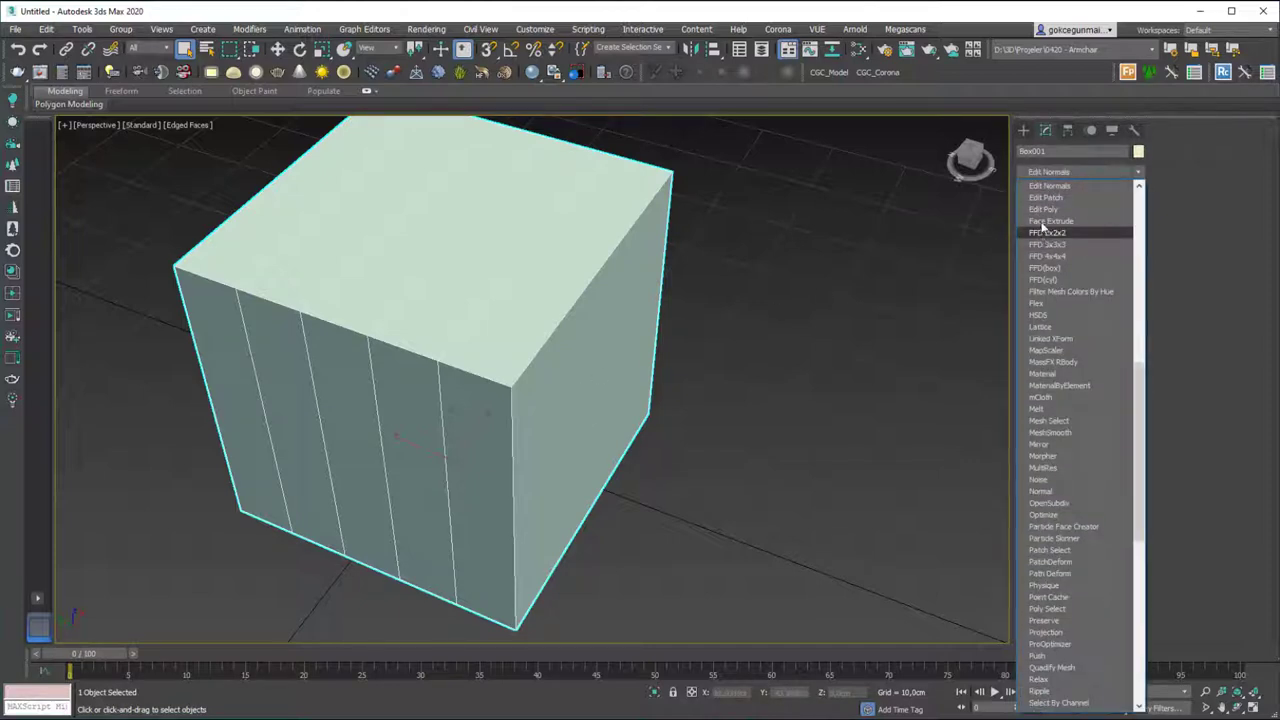
pyautogui.click(1048, 210)
pyautogui.moveTo(416, 301); pyautogui.dragTo(436, 371, button='middle')
pyautogui.press('2')
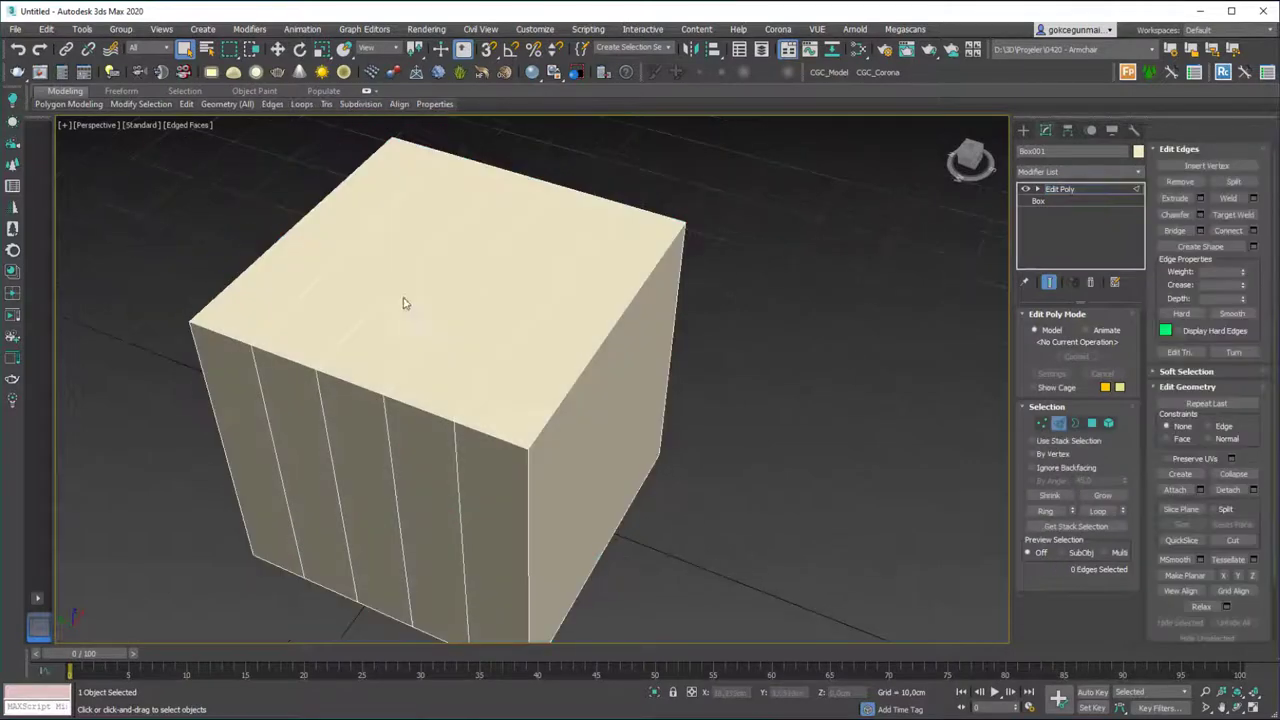
# - Raise one of the inner edges on the box's top face by about 6 cm along Z to form a ridge
pyautogui.click(412, 302)
pyautogui.press('w')
pyautogui.keyDown('alt'); pyautogui.moveTo(414, 303); pyautogui.dragTo(437, 277, button='middle'); pyautogui.keyUp('alt')
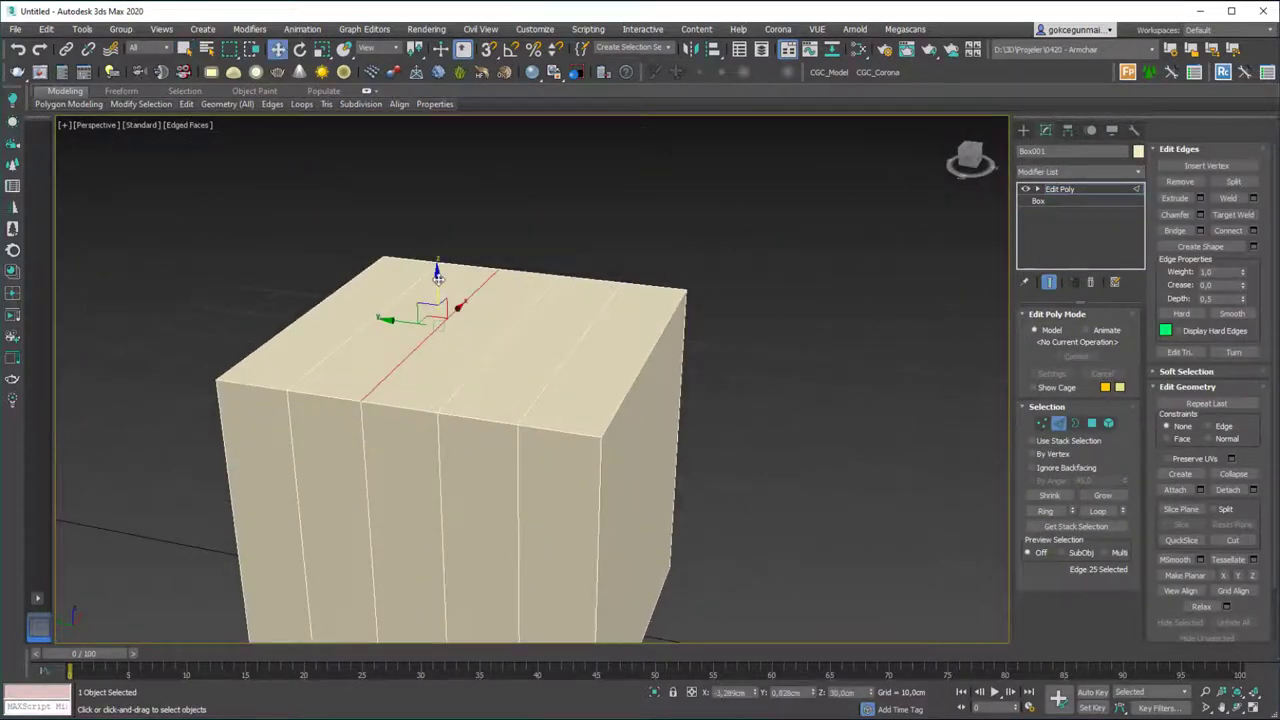
pyautogui.moveTo(437, 277); pyautogui.dragTo(431, 214)
pyautogui.keyDown('alt'); pyautogui.moveTo(431, 214); pyautogui.dragTo(447, 320, button='middle'); pyautogui.keyUp('alt')
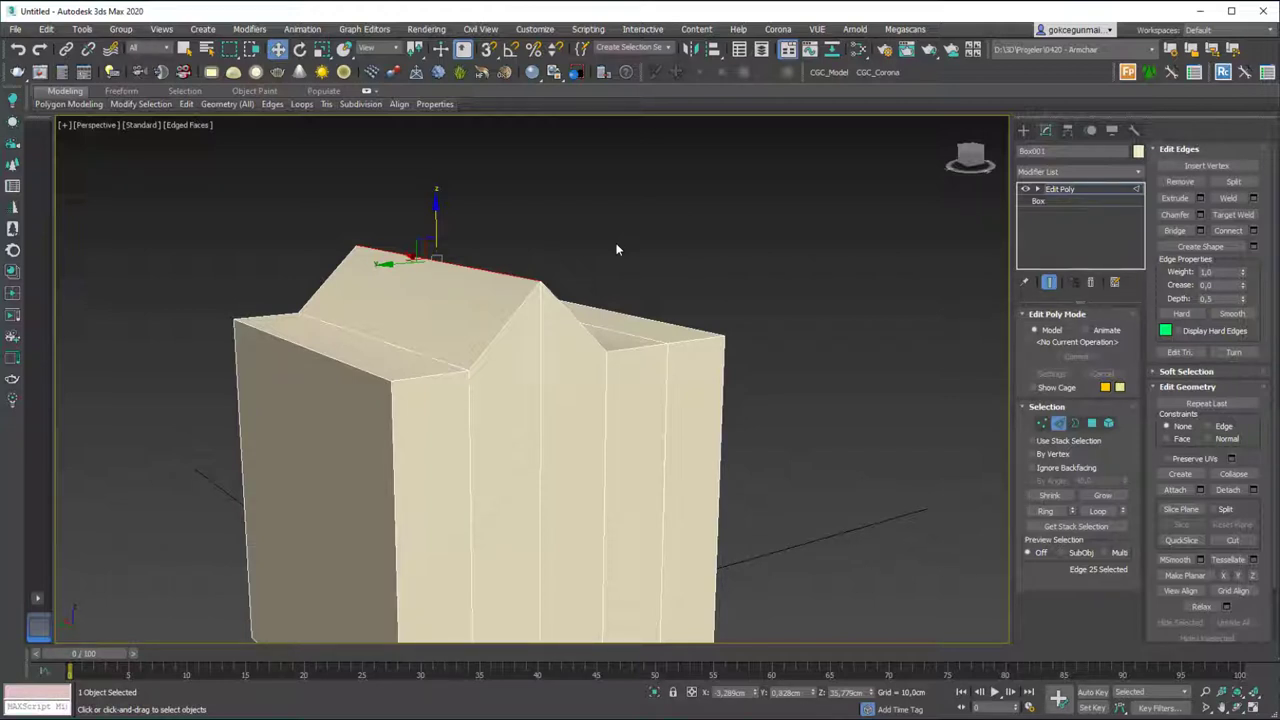
# - Select the ring of edges parallel to the raised edge and connect them with a new edge loop around the box
pyautogui.keyDown('alt'); pyautogui.moveTo(617, 249); pyautogui.dragTo(409, 394, button='middle'); pyautogui.keyUp('alt')
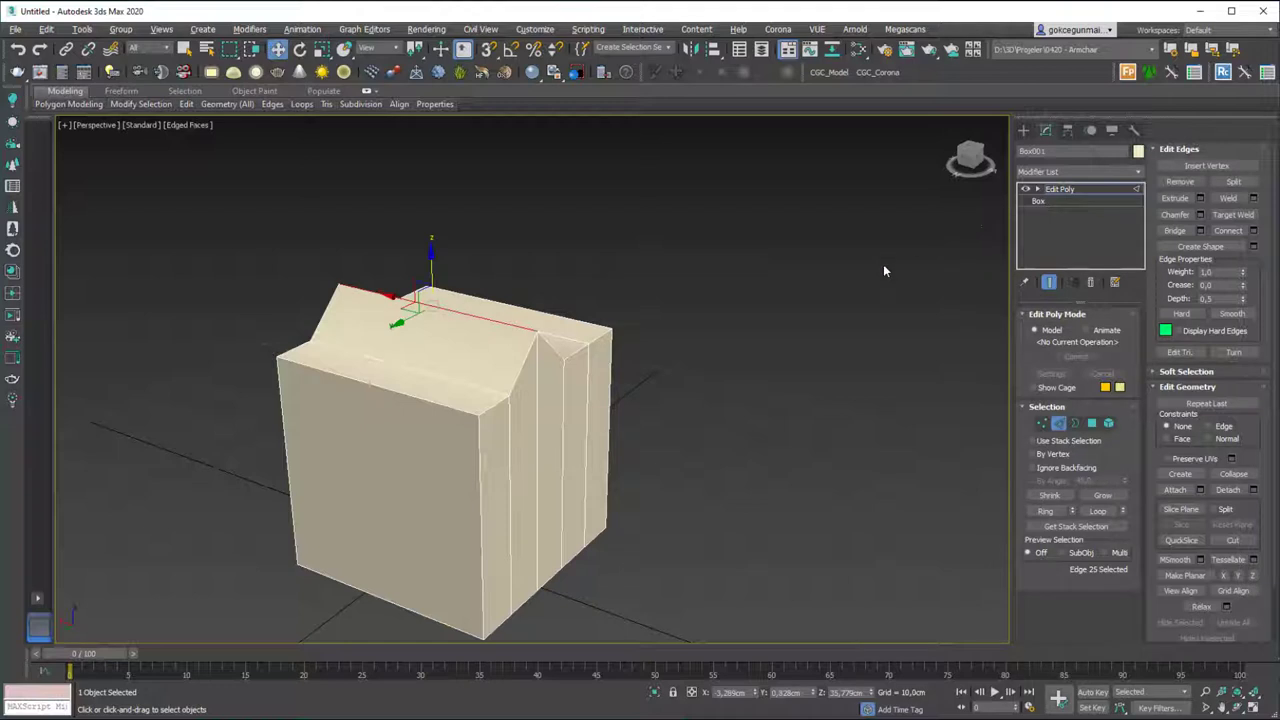
pyautogui.keyDown('alt'); pyautogui.moveTo(352, 400); pyautogui.dragTo(366, 403, button='middle'); pyautogui.keyUp('alt')
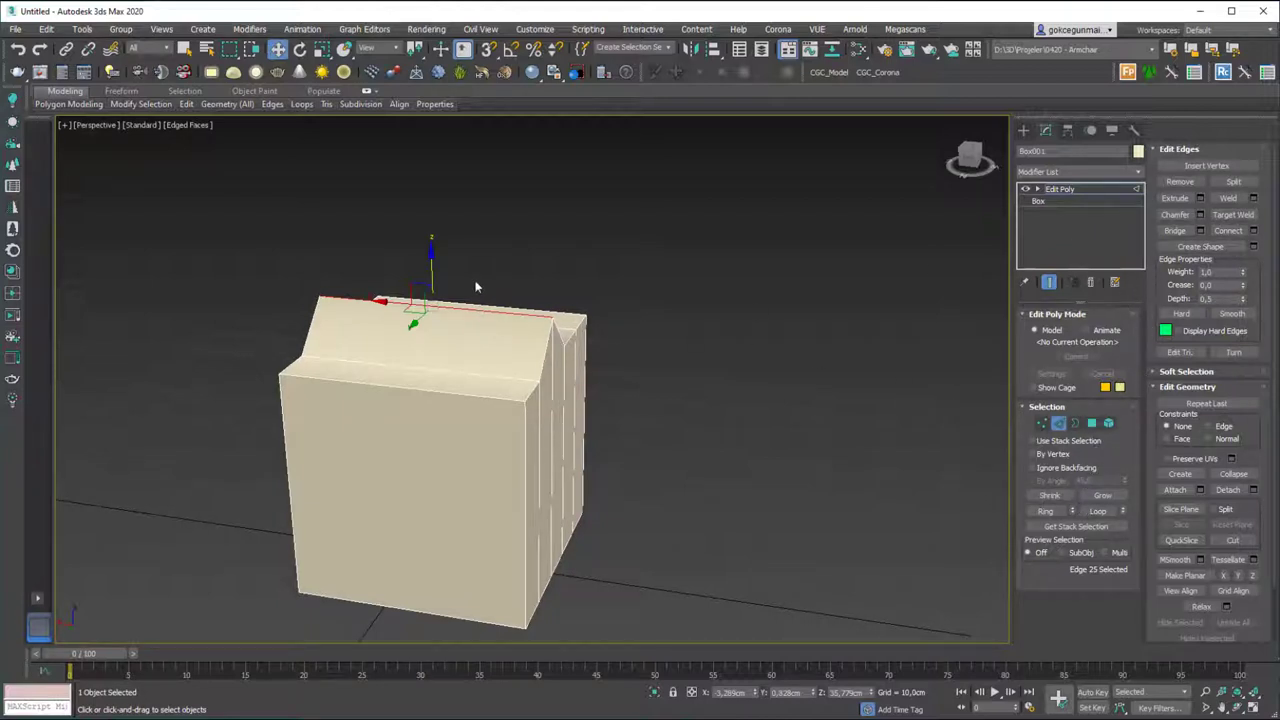
pyautogui.click(1045, 511)
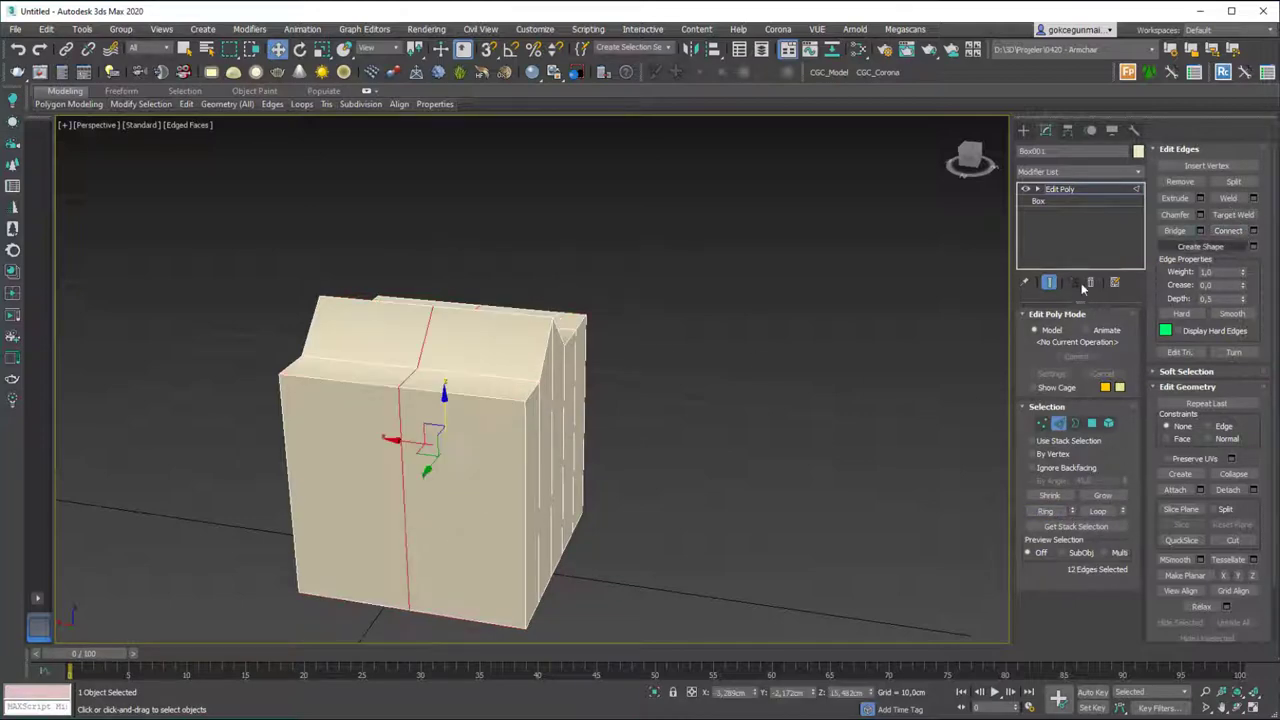
pyautogui.keyDown('alt'); pyautogui.moveTo(540, 430); pyautogui.dragTo(564, 420, button='middle'); pyautogui.keyUp('alt')
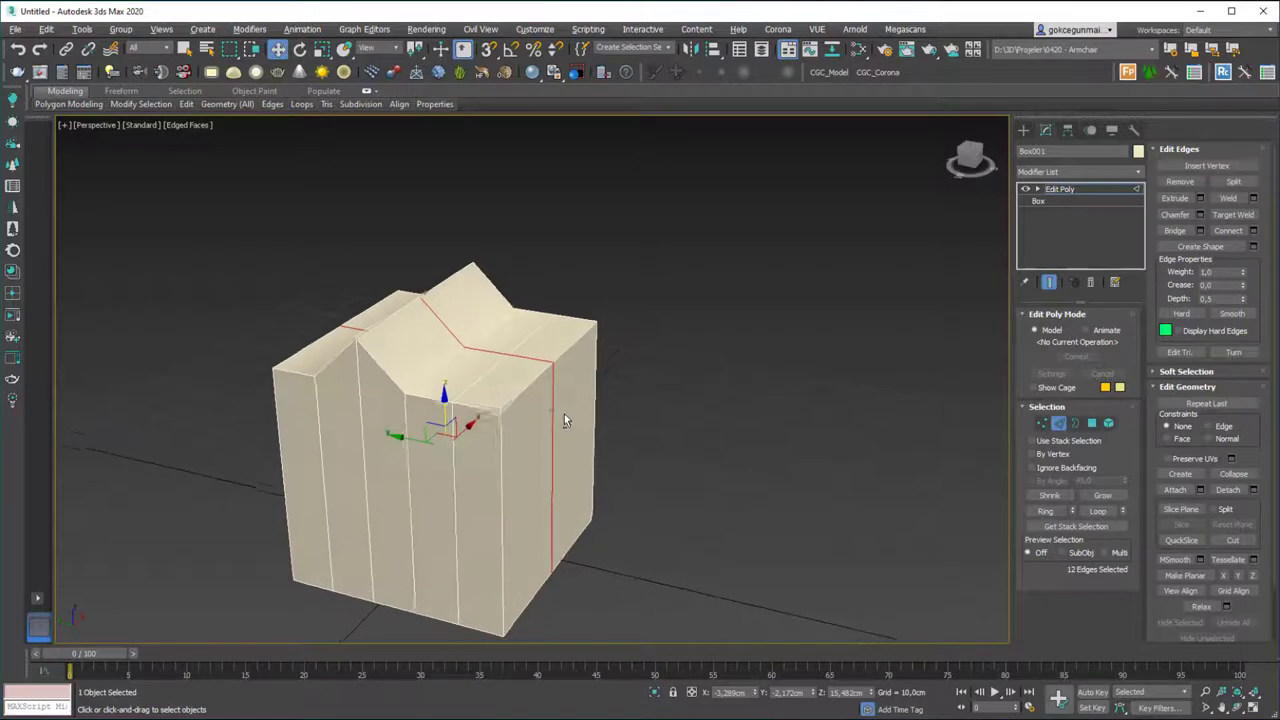
# - Delete the Edit Poly modifier from the box and set its length segments back to 1
pyautogui.click(1090, 281)
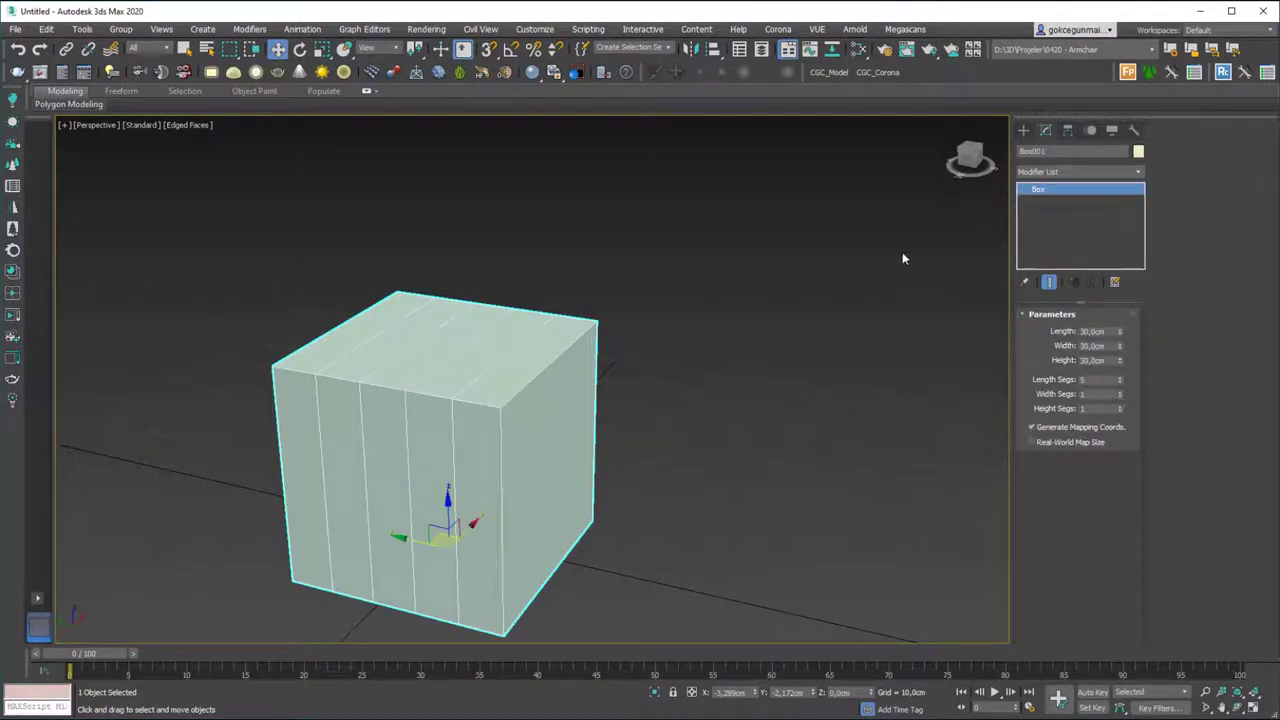
pyautogui.moveTo(1120, 380); pyautogui.dragTo(1119, 407)
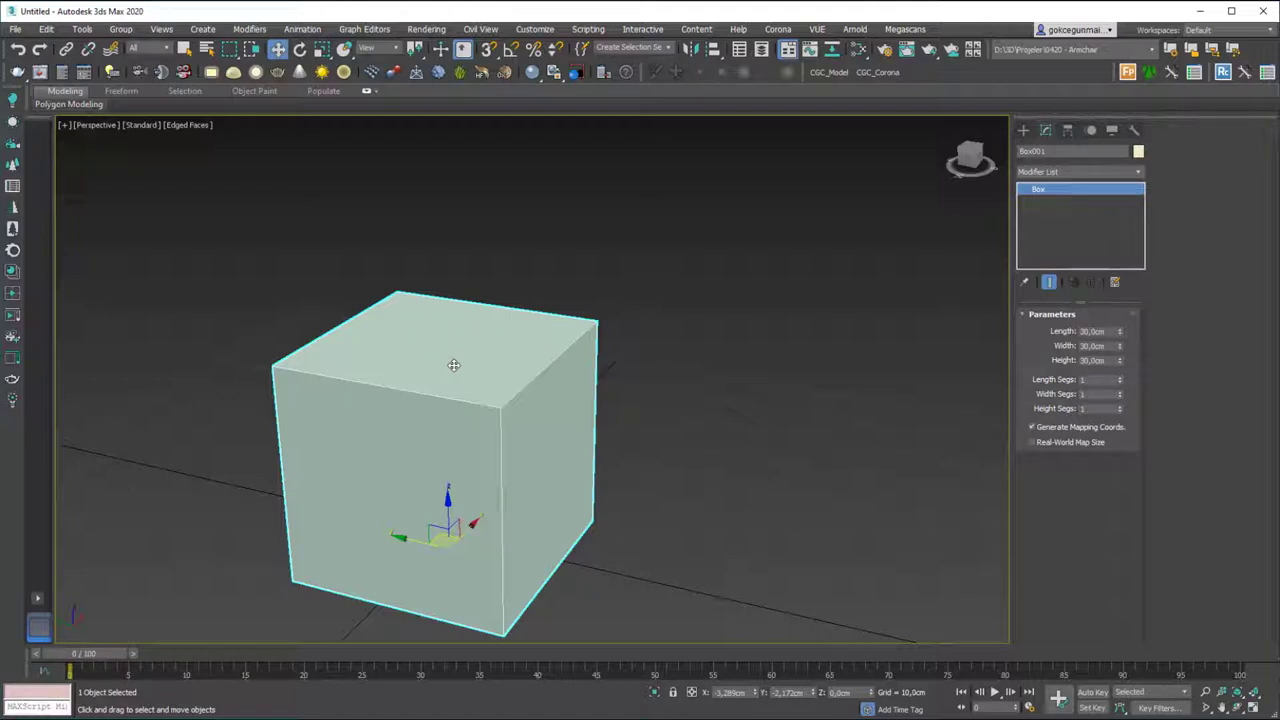
pyautogui.keyDown('alt'); pyautogui.moveTo(434, 374); pyautogui.dragTo(423, 406, button='middle'); pyautogui.keyUp('alt')
pyautogui.scroll(-5, 430, 430)
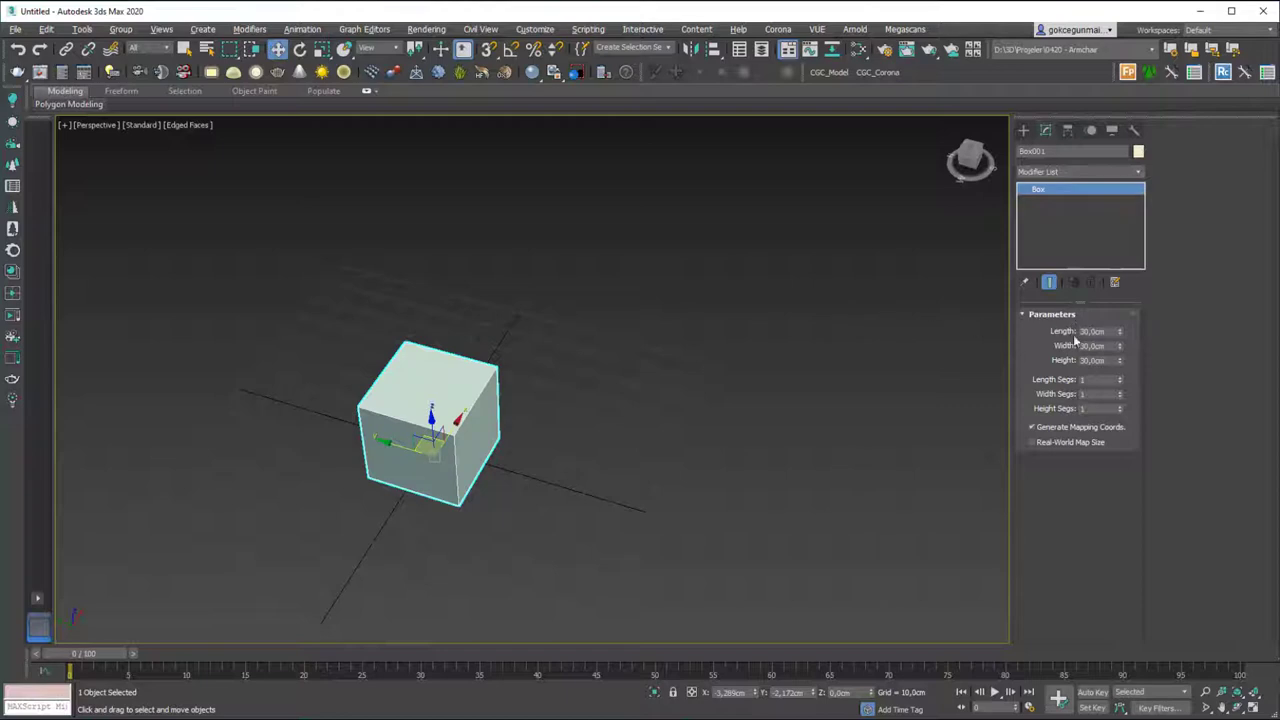
# - Set the box's length to 20 cm and its width to 800 cm
pyautogui.moveTo(1119, 362); pyautogui.dragTo(1119, 372)
pyautogui.hotkey('ctrl', 'z')
pyautogui.click(1093, 331)
pyautogui.write('20')
pyautogui.press('Return')
pyautogui.moveTo(1120, 348); pyautogui.dragTo(1116, 332)
pyautogui.doubleClick(1107, 347)
pyautogui.write('600')
pyautogui.press('Return')
# - Set the box's height to 300 cm to make a wall
pyautogui.moveTo(673, 403); pyautogui.dragTo(493, 347, button='middle')
pyautogui.scroll(-5, 570, 398)
pyautogui.scroll(-3, 573, 400)
pyautogui.keyDown('alt'); pyautogui.moveTo(573, 400); pyautogui.dragTo(625, 352, button='middle'); pyautogui.keyUp('alt')
pyautogui.scroll(3, 609, 356)
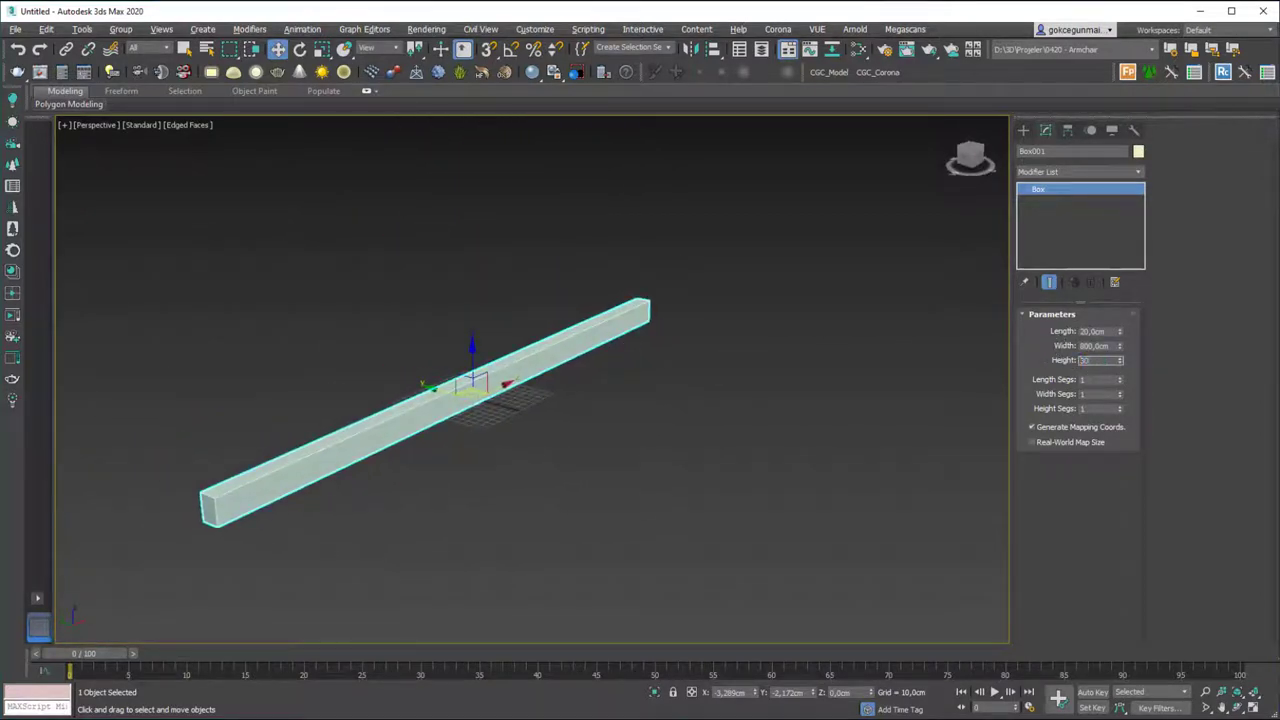
pyautogui.write('0')
pyautogui.press('Return')
# - Clone the wall as one independent copy placed parallel in front of the original
pyautogui.keyDown('alt'); pyautogui.moveTo(425, 312); pyautogui.dragTo(484, 360, button='middle'); pyautogui.keyUp('alt')
pyautogui.scroll(-3, 412, 321)
pyautogui.keyDown('shift'); pyautogui.moveTo(494, 348); pyautogui.dragTo(494, 466); pyautogui.keyUp('shift')
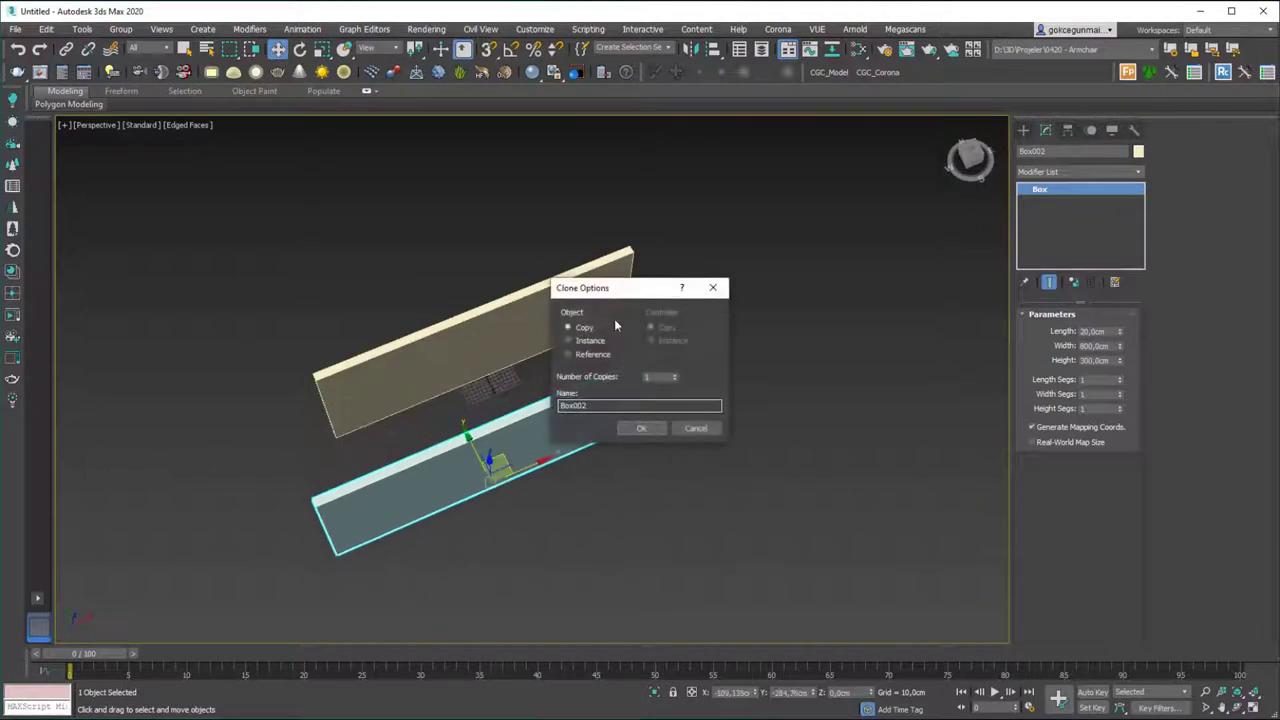
pyautogui.click(641, 429)
# - Enable angle snapping and rotate the copied wall 90° about Z so it stands perpendicular to the original wall
pyautogui.press('e')
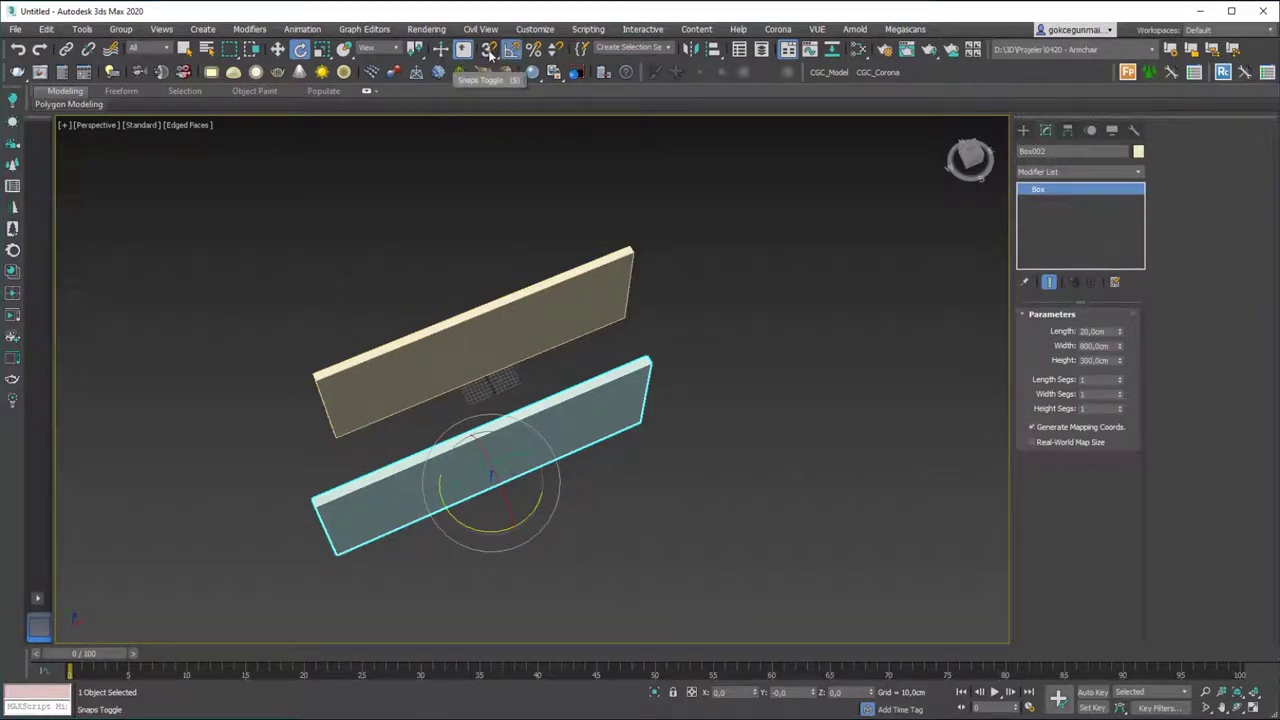
pyautogui.moveTo(530, 515); pyautogui.dragTo(560, 470)
pyautogui.keyDown('alt'); pyautogui.moveTo(560, 470); pyautogui.dragTo(525, 432, button='middle'); pyautogui.keyUp('alt')
# - Move the rotated wall close to one end of the original wall as a side wall
pyautogui.press('w')
pyautogui.moveTo(525, 432); pyautogui.dragTo(404, 505)
pyautogui.keyDown('alt'); pyautogui.moveTo(404, 505); pyautogui.dragTo(386, 466, button='middle'); pyautogui.keyUp('alt')
pyautogui.scroll(5, 306, 377)
pyautogui.moveTo(306, 377); pyautogui.dragTo(508, 360, button='middle')
pyautogui.scroll(4, 437, 383)
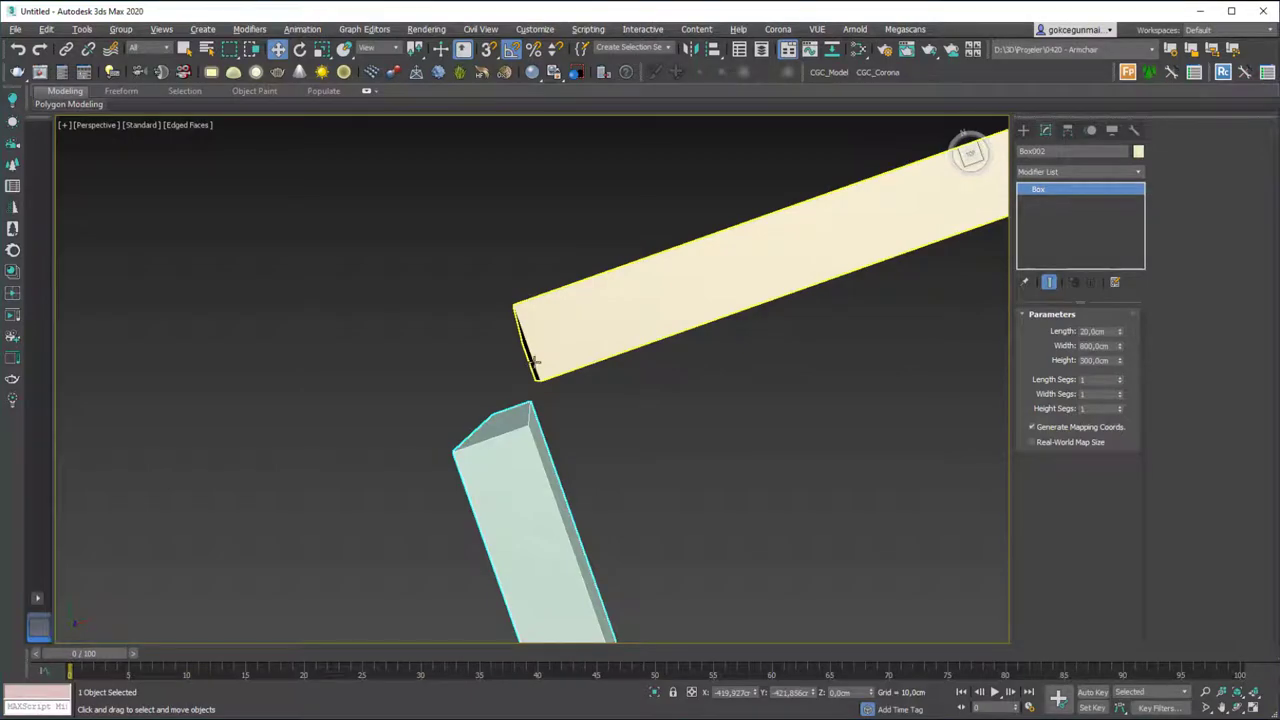
# - In the top view, move the side wall so its end lines up roughly with the corner of the original wall
pyautogui.press('t')
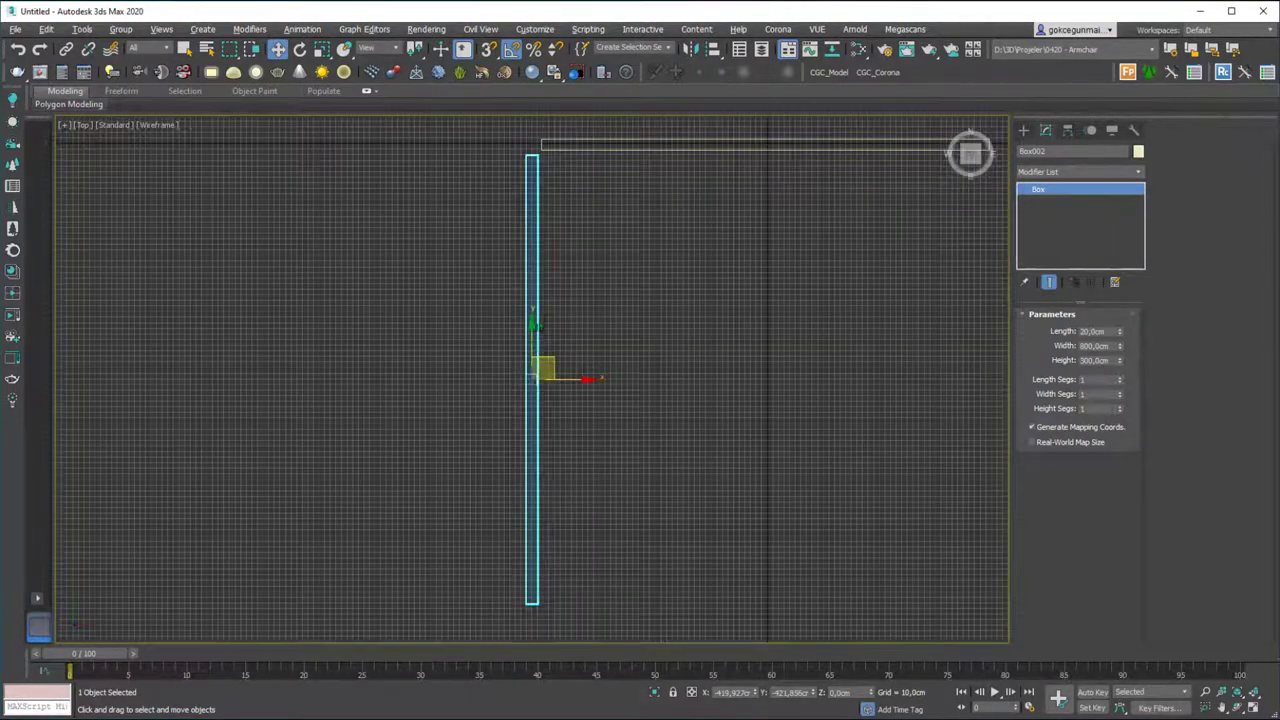
pyautogui.scroll(-5, 504, 479)
pyautogui.scroll(6, 508, 350)
pyautogui.scroll(2, 487, 312)
pyautogui.moveTo(531, 467); pyautogui.dragTo(493, 432, button='middle')
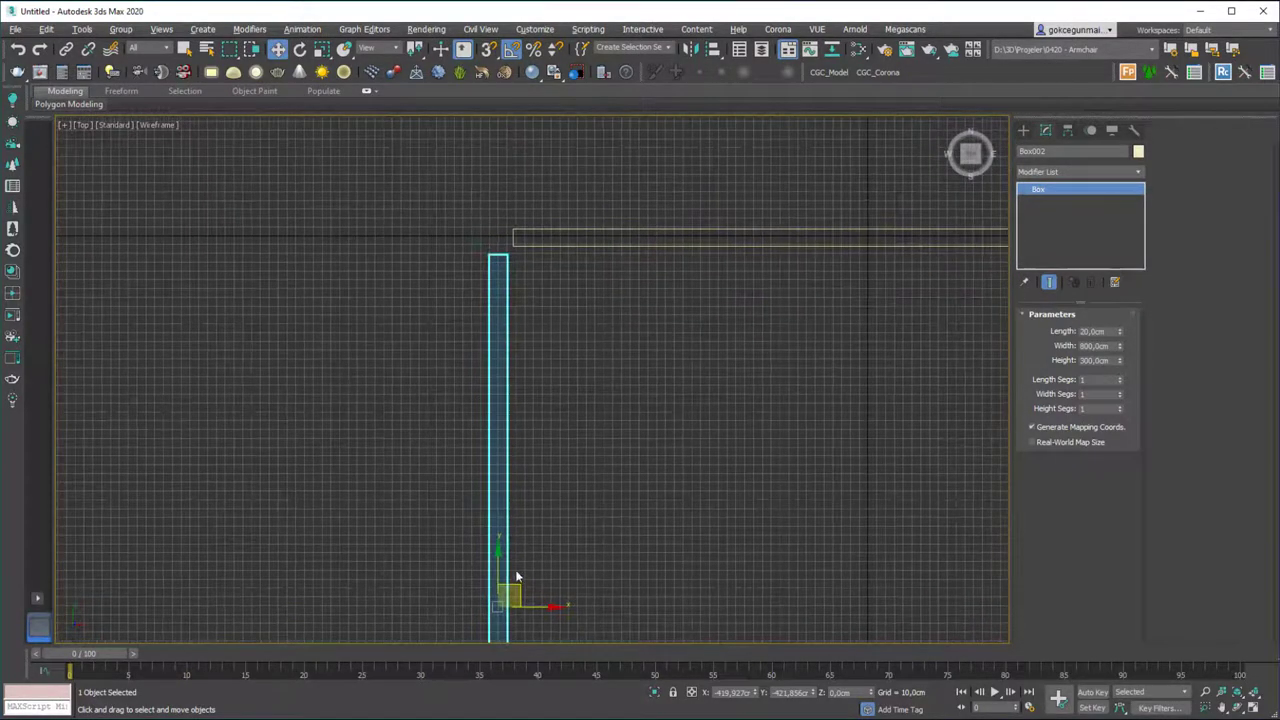
pyautogui.moveTo(517, 585); pyautogui.dragTo(518, 556)
pyautogui.scroll(5, 502, 320)
pyautogui.moveTo(540, 193); pyautogui.dragTo(529, 354, button='middle')
pyautogui.scroll(8, 537, 262)
pyautogui.scroll(-2, 604, 266)
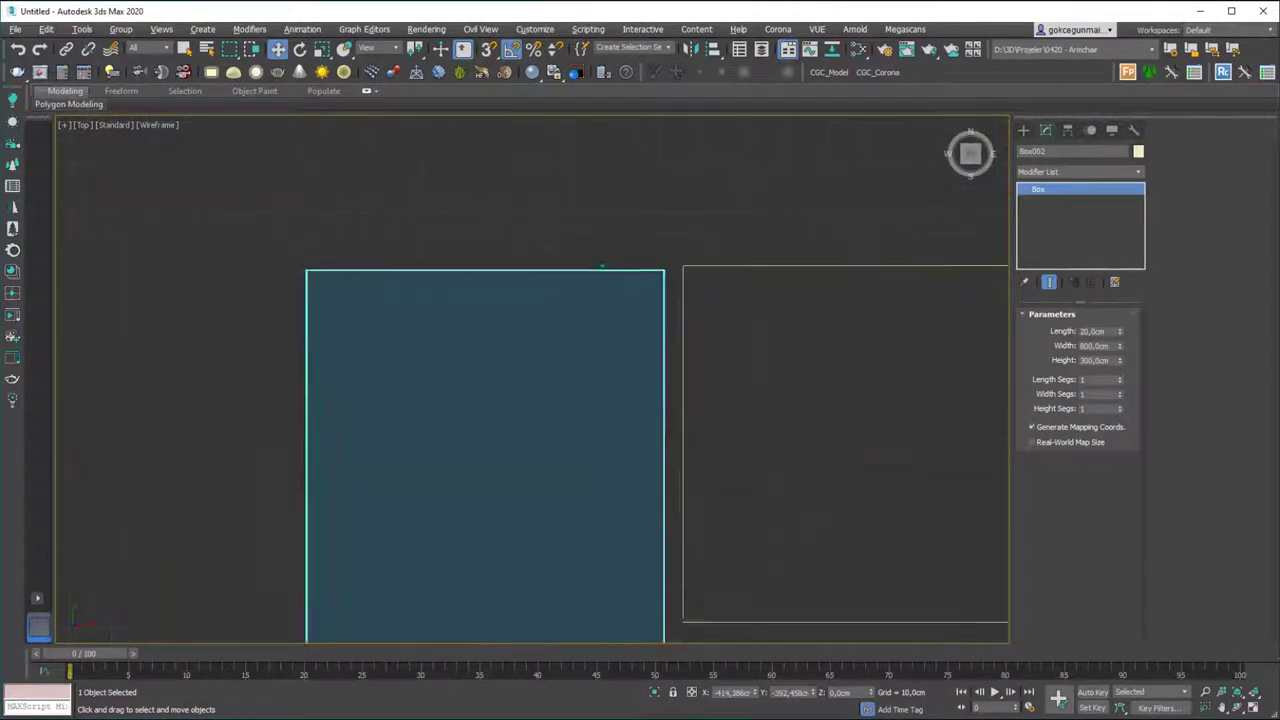
# - Fine-tune the side wall's position in the top view so it closes the small gap at the corner
pyautogui.scroll(-5, 535, 316)
pyautogui.scroll(-3, 541, 443)
pyautogui.moveTo(532, 453); pyautogui.dragTo(478, 221, button='middle')
pyautogui.moveTo(490, 317); pyautogui.dragTo(518, 403, button='middle')
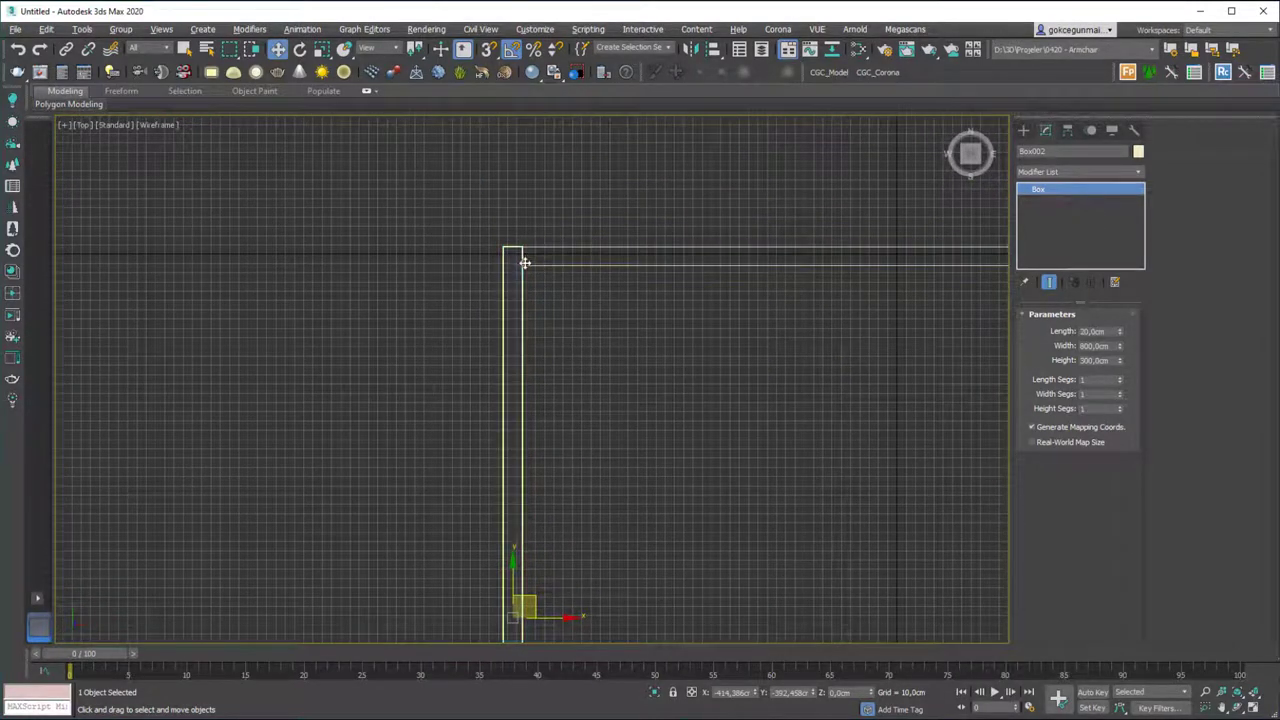
pyautogui.scroll(10, 522, 245)
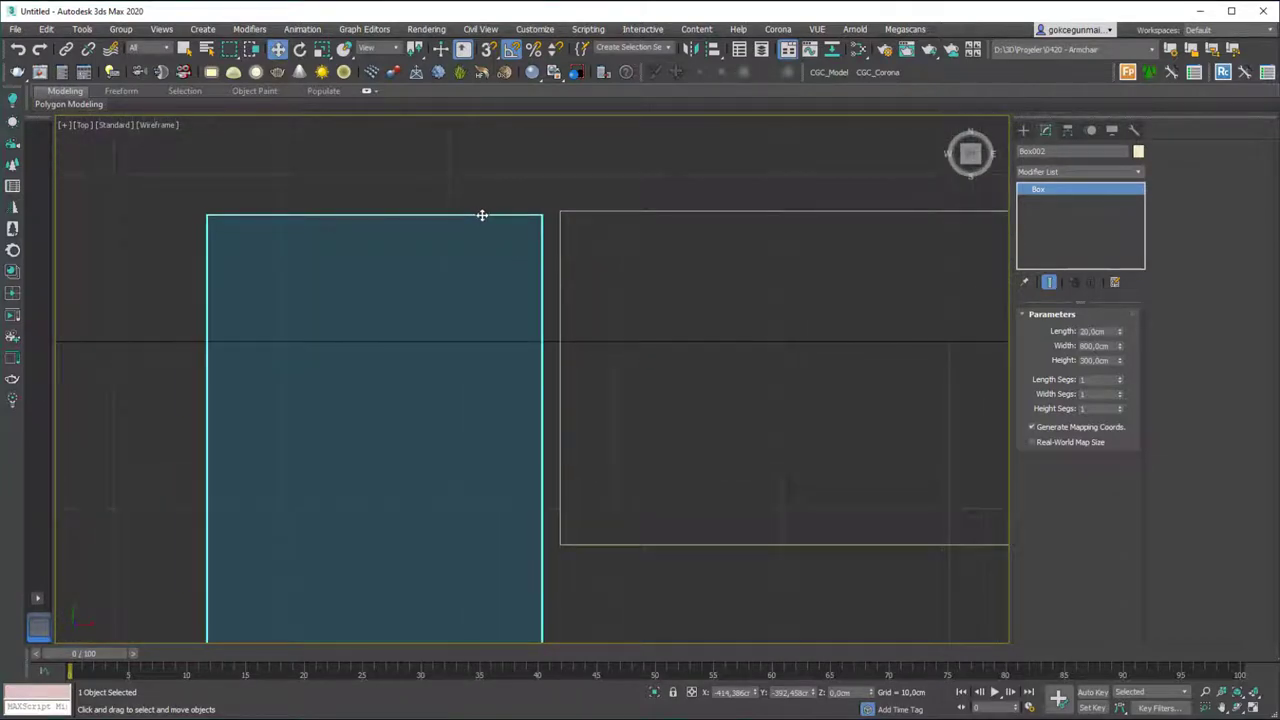
pyautogui.moveTo(484, 215)
pyautogui.mouseDown()
pyautogui.moveTo(474, 206)
pyautogui.moveTo(500, 209)
pyautogui.moveTo(477, 217)
pyautogui.moveTo(495, 224)
pyautogui.mouseUp()
# - Return to a shaded perspective view with edged faces that shows both walls
pyautogui.keyDown('alt'); pyautogui.moveTo(495, 224); pyautogui.dragTo(539, 291, button='middle'); pyautogui.keyUp('alt')
pyautogui.scroll(-5, 540, 292)
pyautogui.moveTo(574, 391)
pyautogui.keyDown('alt'); pyautogui.mouseDown(button='middle')
pyautogui.moveTo(491, 377)
pyautogui.moveTo(516, 375)
pyautogui.moveTo(517, 346)
pyautogui.moveTo(466, 291)
pyautogui.mouseUp(button='middle'); pyautogui.keyUp('alt')
pyautogui.press('F3')
pyautogui.press('F4')
pyautogui.press('p')
pyautogui.scroll(-4, 466, 291)
pyautogui.moveTo(696, 368); pyautogui.dragTo(549, 306, button='middle')
pyautogui.moveTo(474, 393); pyautogui.dragTo(448, 368, button='middle')
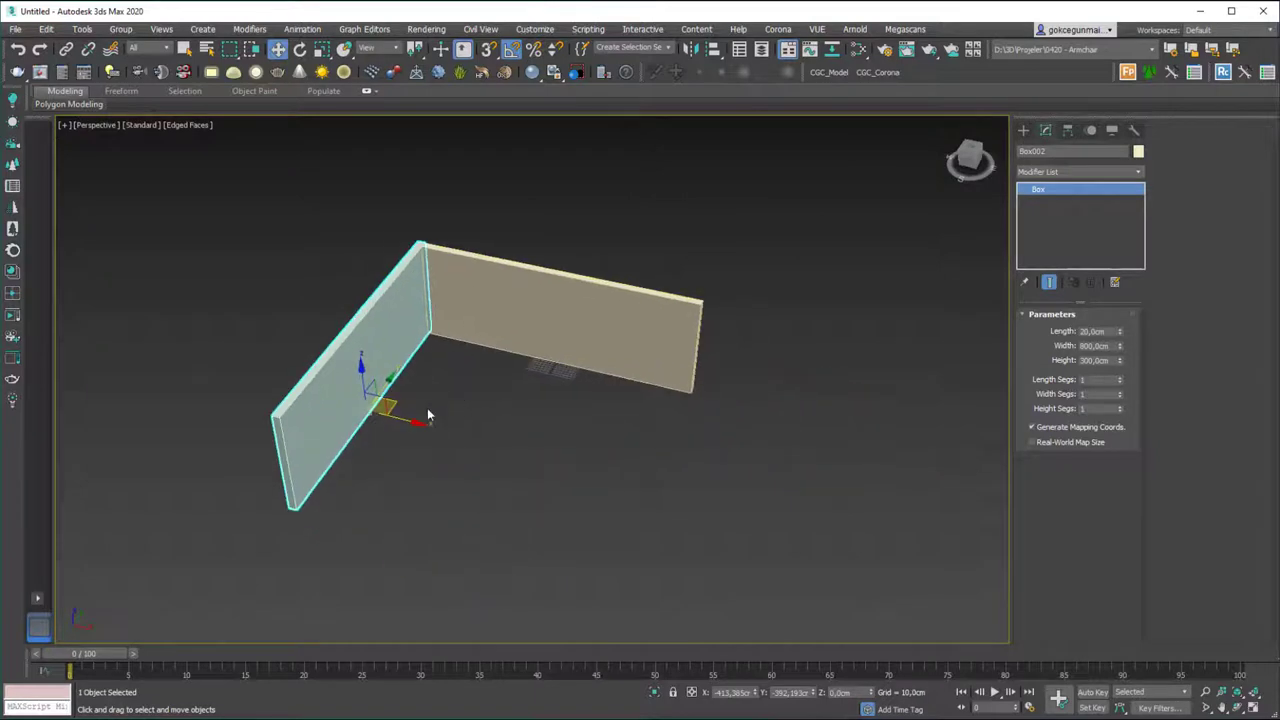
# - Clone the side wall as one independent copy along X and place it at the opposite end of the back wall
pyautogui.keyDown('shift'); pyautogui.moveTo(404, 420); pyautogui.dragTo(714, 510); pyautogui.keyUp('shift')
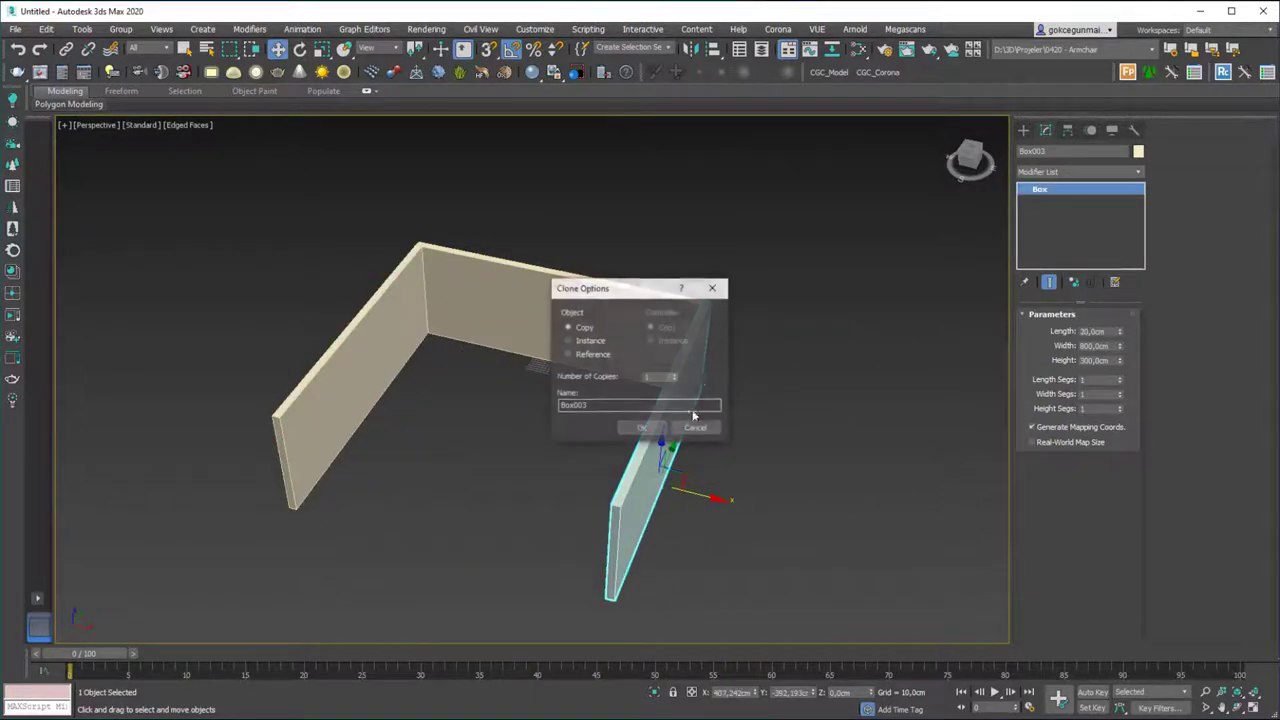
pyautogui.click(643, 429)
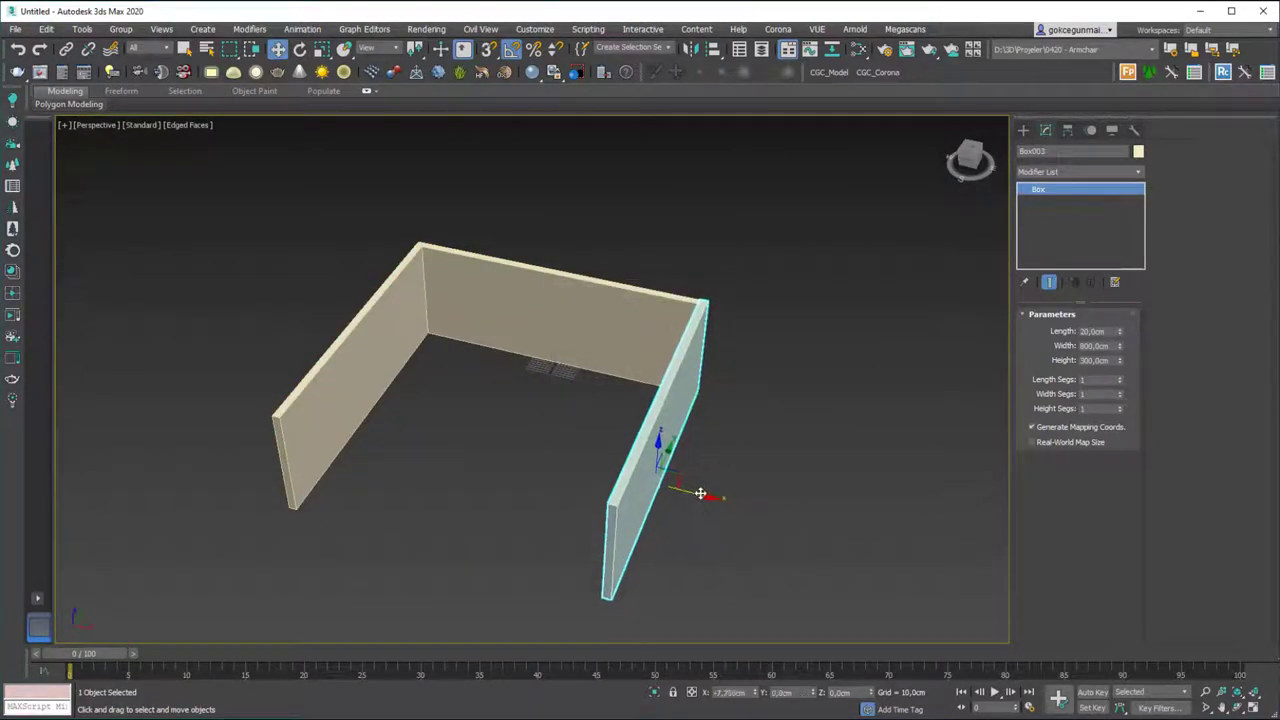
pyautogui.keyDown('alt'); pyautogui.moveTo(704, 302); pyautogui.dragTo(716, 360, button='middle'); pyautogui.keyUp('alt')
pyautogui.scroll(10, 716, 360)
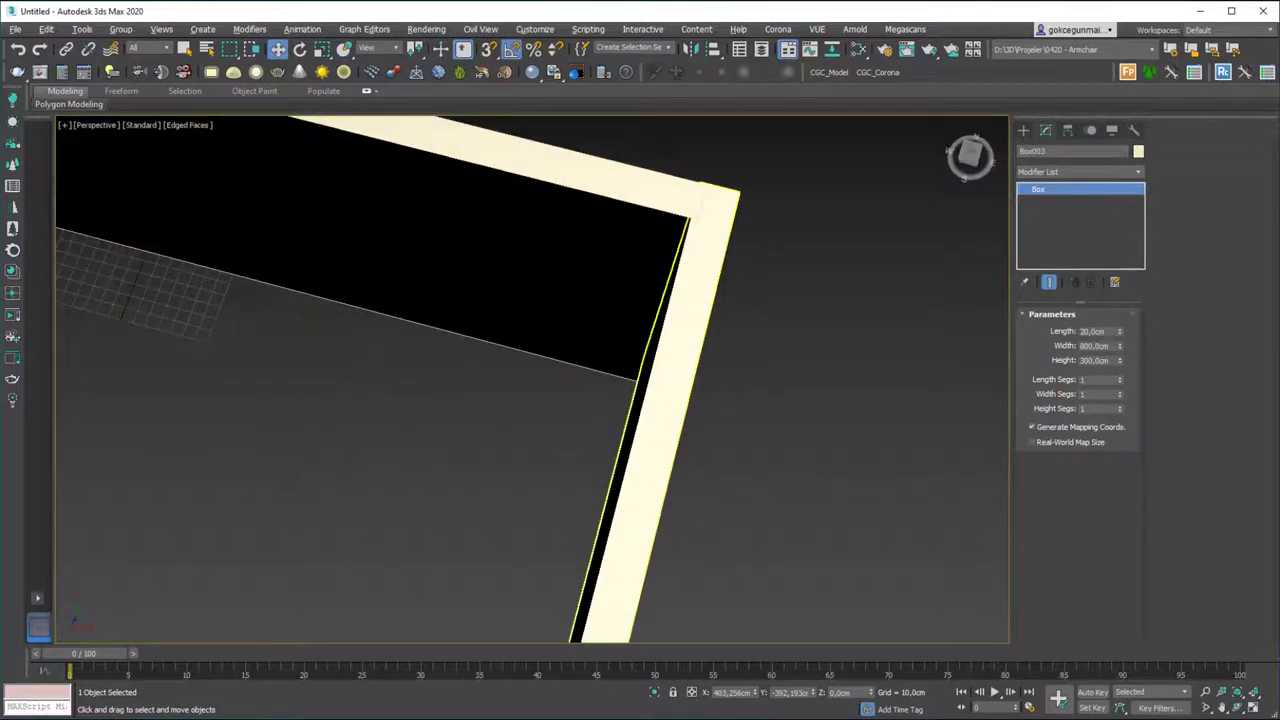
# - Nudge the copied side wall along X so it meets the end of the back wall without a gap
pyautogui.moveTo(704, 343); pyautogui.dragTo(689, 336)
pyautogui.scroll(-5, 606, 345)
pyautogui.keyDown('alt'); pyautogui.moveTo(610, 365); pyautogui.dragTo(641, 312, button='middle'); pyautogui.keyUp('alt')
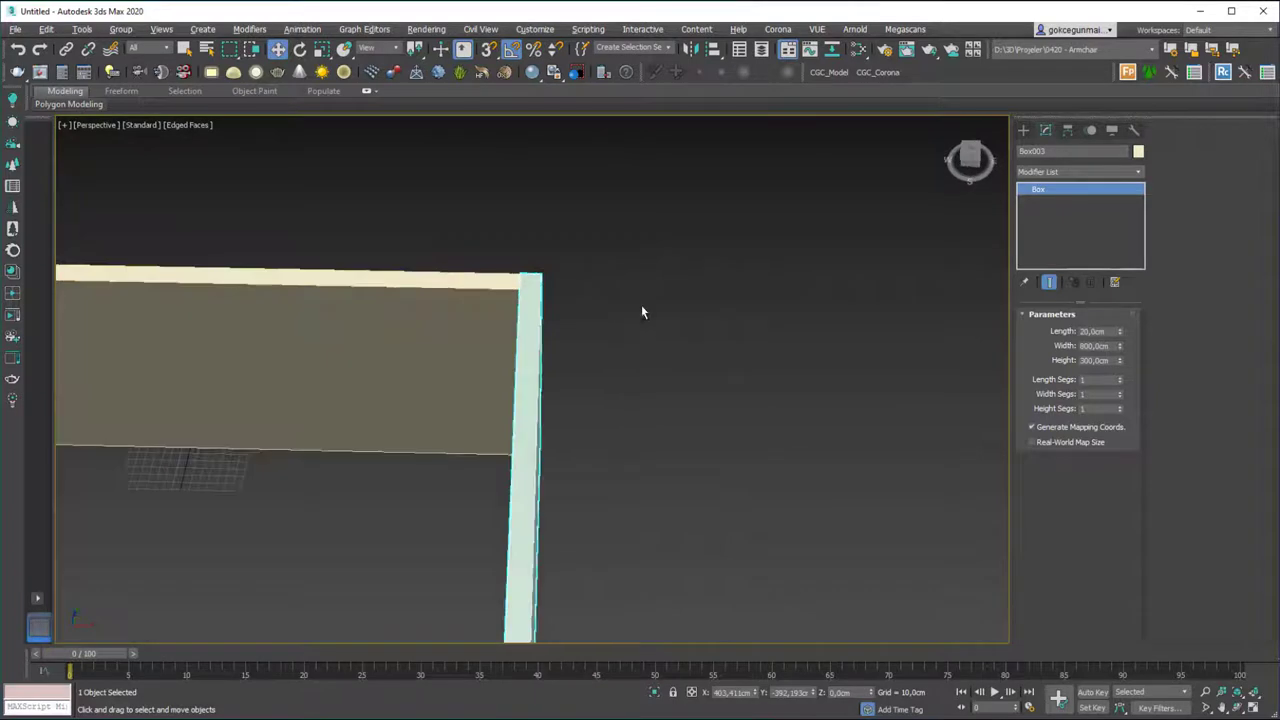
pyautogui.scroll(-6, 506, 375)
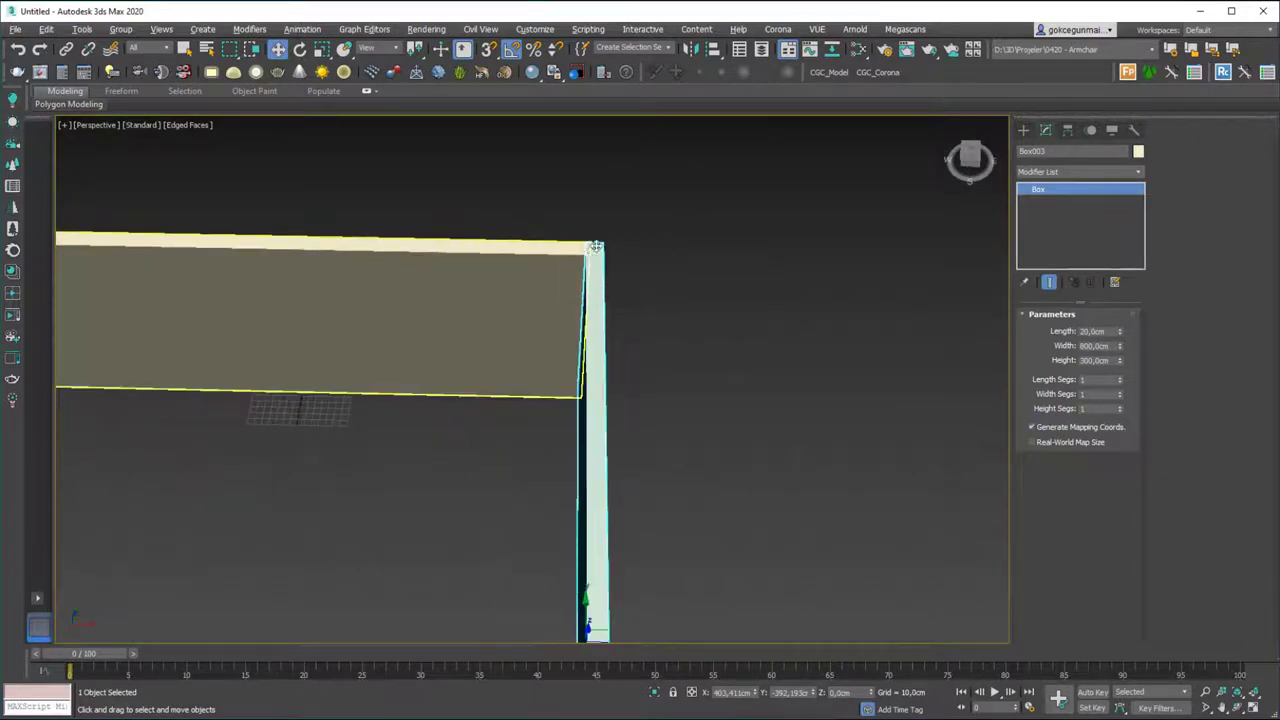
pyautogui.moveTo(525, 444); pyautogui.dragTo(531, 400, button='middle')
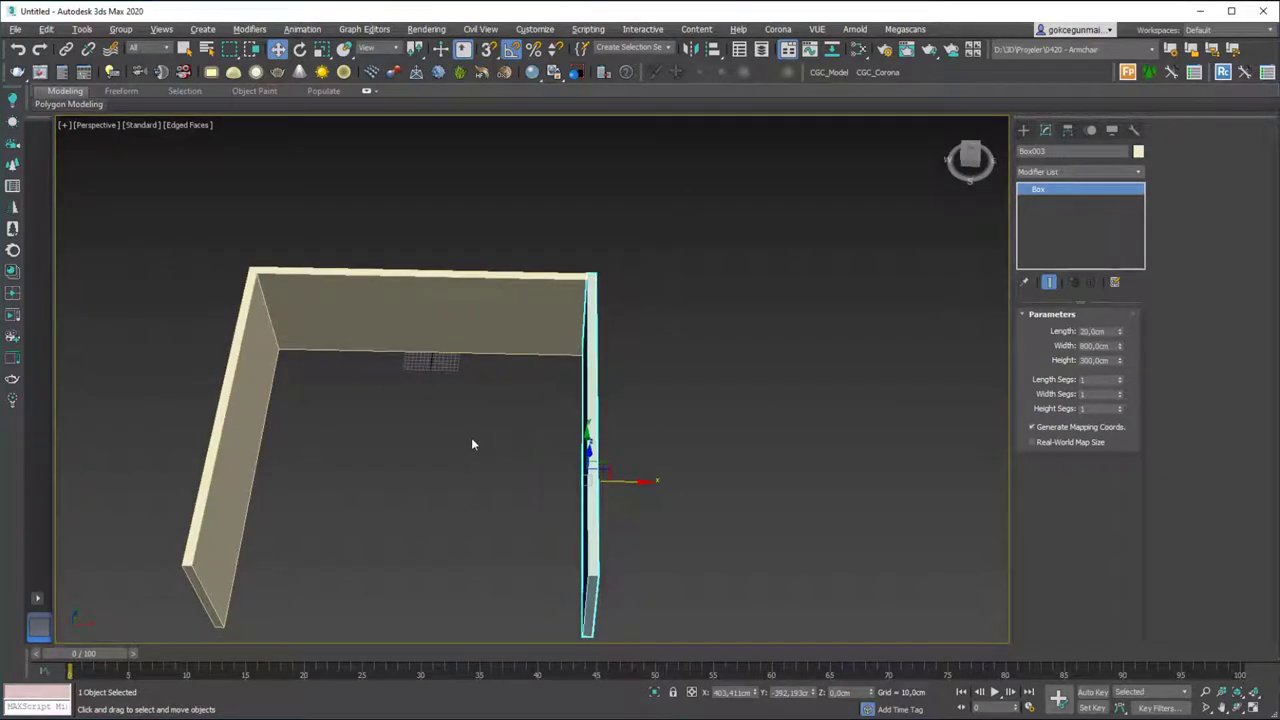
# - Clone the back wall as one independent copy along Y and place it at the open side to close the room
pyautogui.keyDown('alt'); pyautogui.moveTo(497, 442); pyautogui.dragTo(580, 292, button='middle'); pyautogui.keyUp('alt')
pyautogui.keyDown('shift'); pyautogui.moveTo(555, 272); pyautogui.dragTo(291, 427); pyautogui.keyUp('shift')
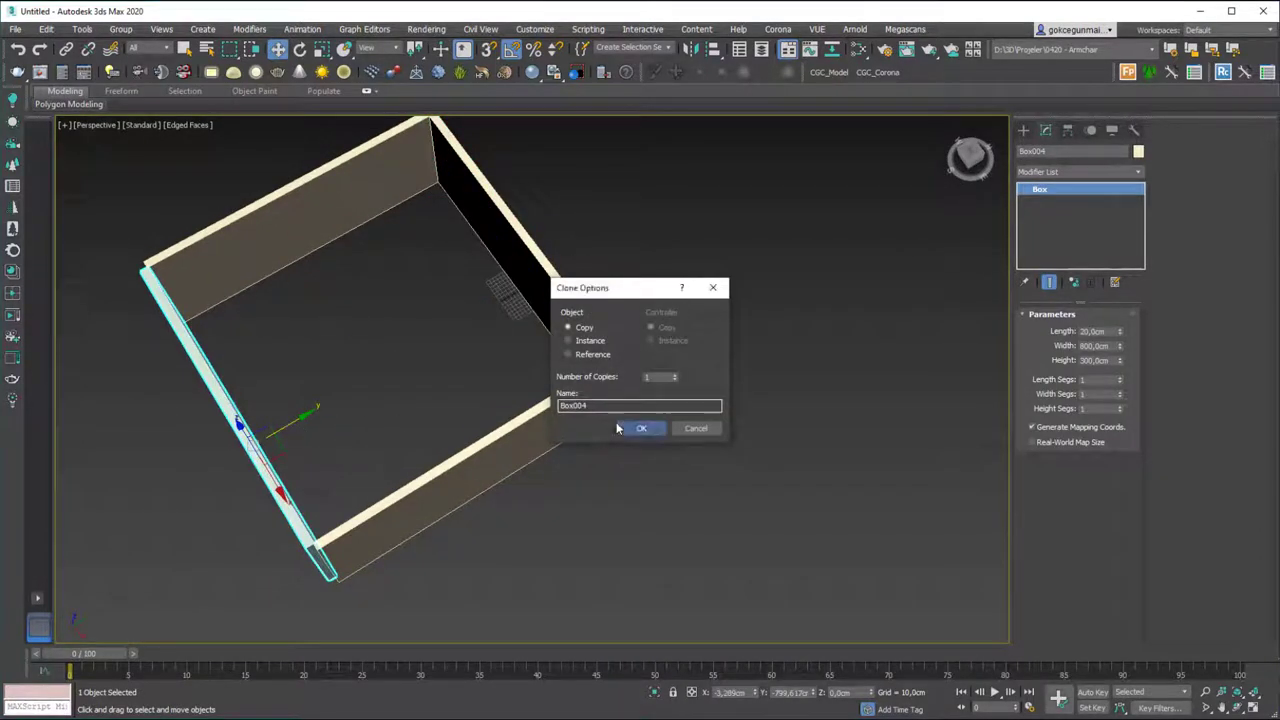
pyautogui.click(625, 428)
pyautogui.moveTo(293, 424); pyautogui.dragTo(303, 418)
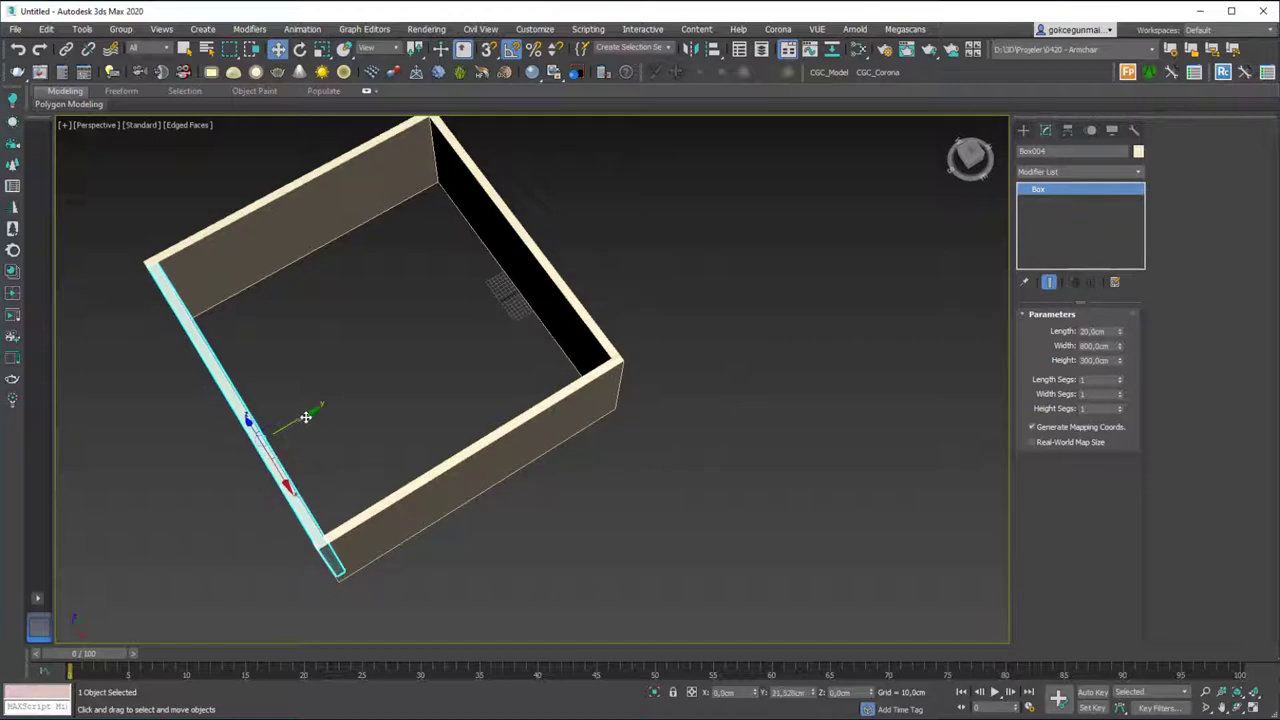
# - In the top view, create a thin floor box about 14 cm thick from corner to corner of the walls
pyautogui.click(1023, 130)
pyautogui.keyDown('alt'); pyautogui.moveTo(450, 240); pyautogui.dragTo(404, 495, button='middle'); pyautogui.keyUp('alt')
pyautogui.press('t')
pyautogui.scroll(-5, 390, 287)
pyautogui.moveTo(326, 290); pyautogui.dragTo(549, 503)
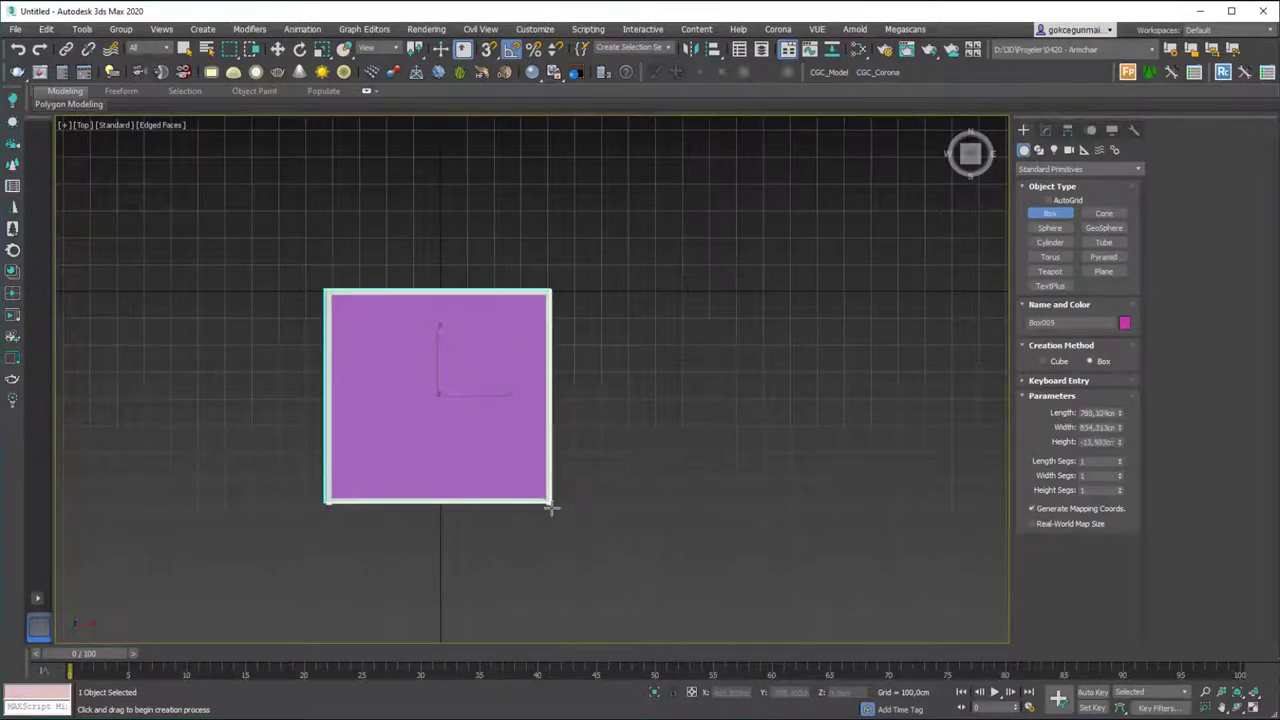
pyautogui.click(551, 508)
# - Clone the floor slab upward as one independent copy and place it on top of the walls as the ceiling
pyautogui.press('w')
pyautogui.keyDown('alt'); pyautogui.moveTo(430, 440); pyautogui.dragTo(438, 396, button='middle'); pyautogui.keyUp('alt')
pyautogui.keyDown('shift'); pyautogui.moveTo(438, 396); pyautogui.dragTo(455, 345); pyautogui.keyUp('shift')
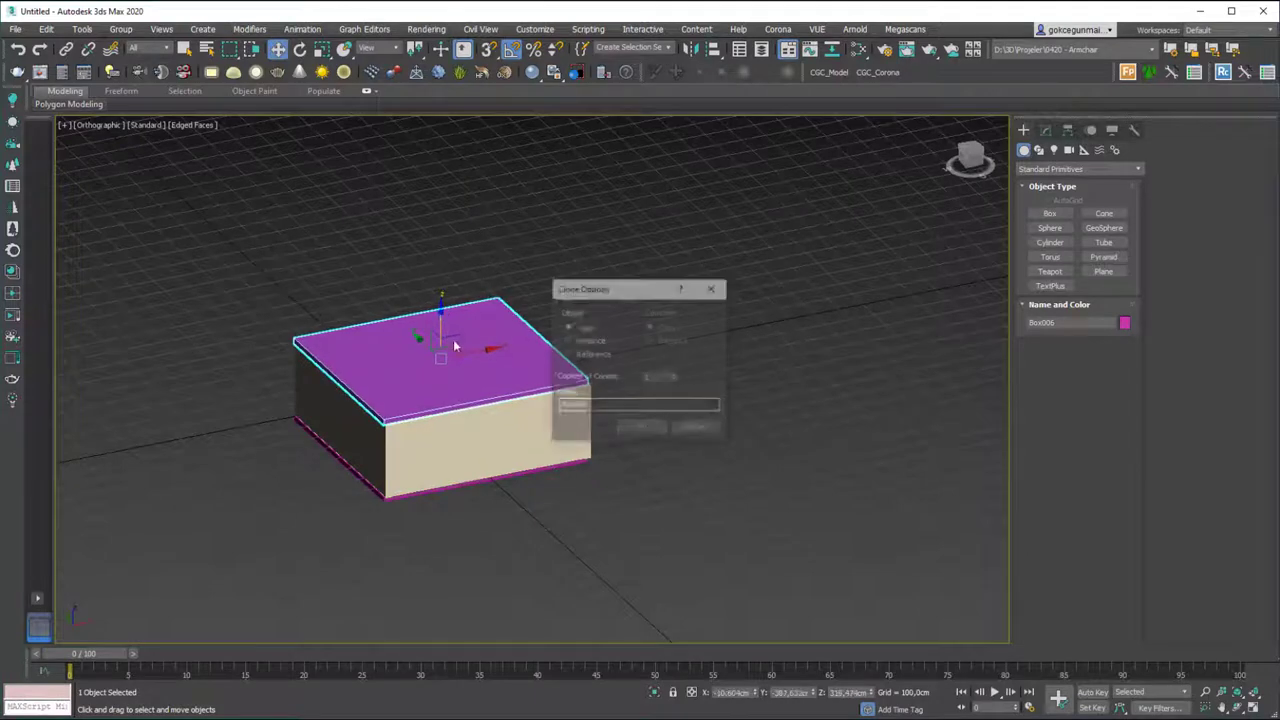
pyautogui.click(647, 427)
pyautogui.click(649, 418)
# - Examine the closed room in the perspective view from several sides
pyautogui.moveTo(649, 418)
pyautogui.keyDown('alt'); pyautogui.mouseDown(button='middle')
pyautogui.moveTo(712, 372)
pyautogui.moveTo(630, 412)
pyautogui.mouseUp(button='middle'); pyautogui.keyUp('alt')
pyautogui.keyDown('alt'); pyautogui.moveTo(672, 302); pyautogui.dragTo(572, 369, button='middle'); pyautogui.keyUp('alt')
pyautogui.press('p')
pyautogui.keyDown('alt'); pyautogui.moveTo(496, 354); pyautogui.dragTo(446, 432, button='middle'); pyautogui.keyUp('alt')
pyautogui.scroll(3, 456, 411)
pyautogui.moveTo(446, 432); pyautogui.dragTo(432, 397, button='middle')
pyautogui.scroll(-4, 466, 409)
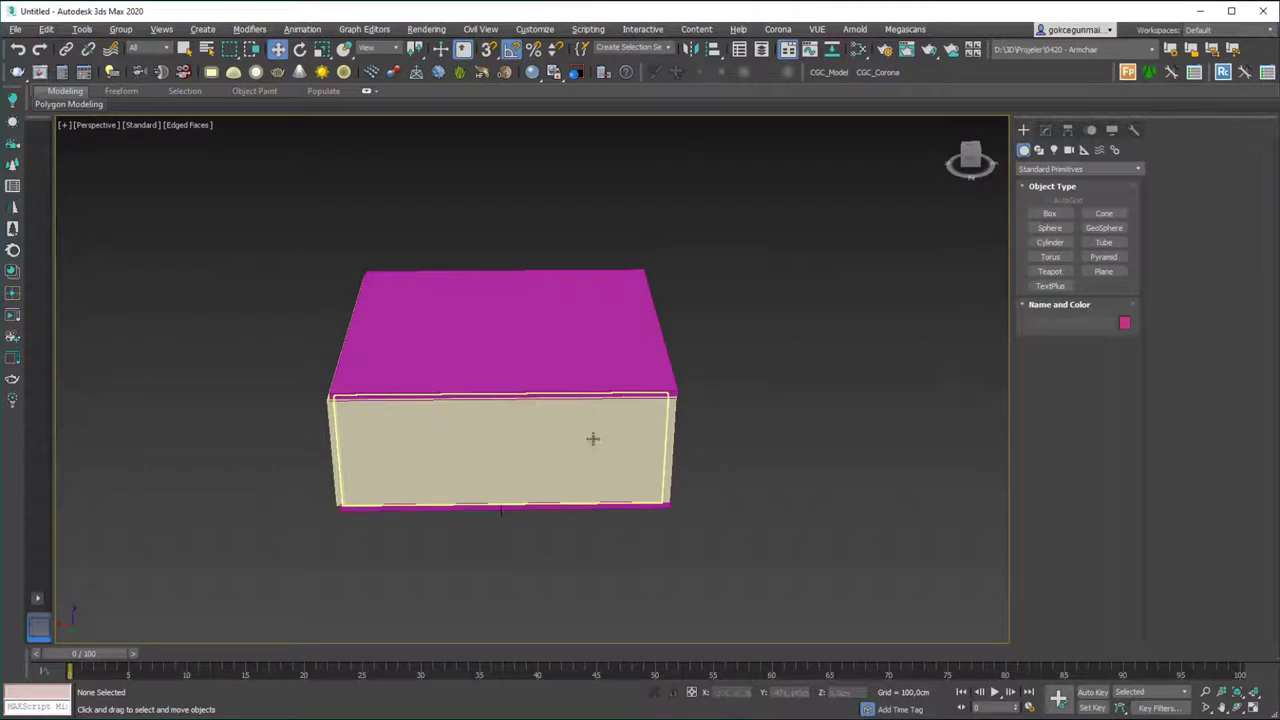
pyautogui.keyDown('alt'); pyautogui.moveTo(617, 432); pyautogui.dragTo(541, 399, button='middle'); pyautogui.keyUp('alt')
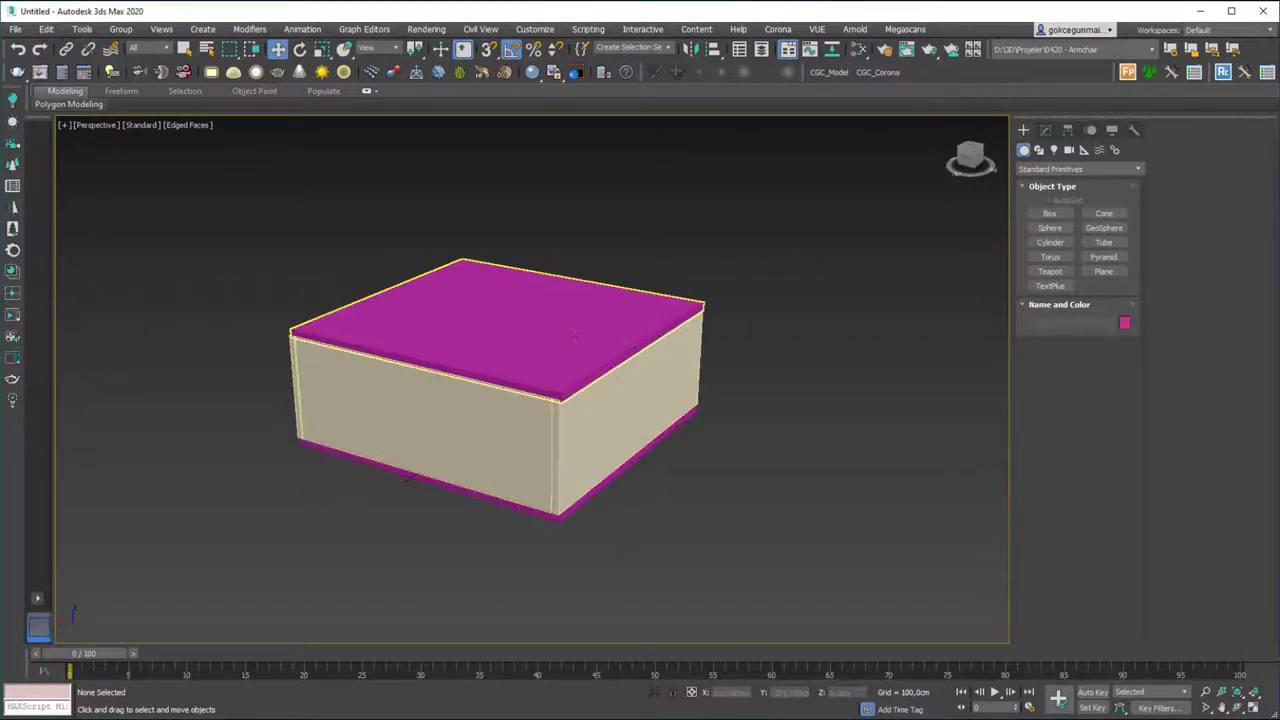
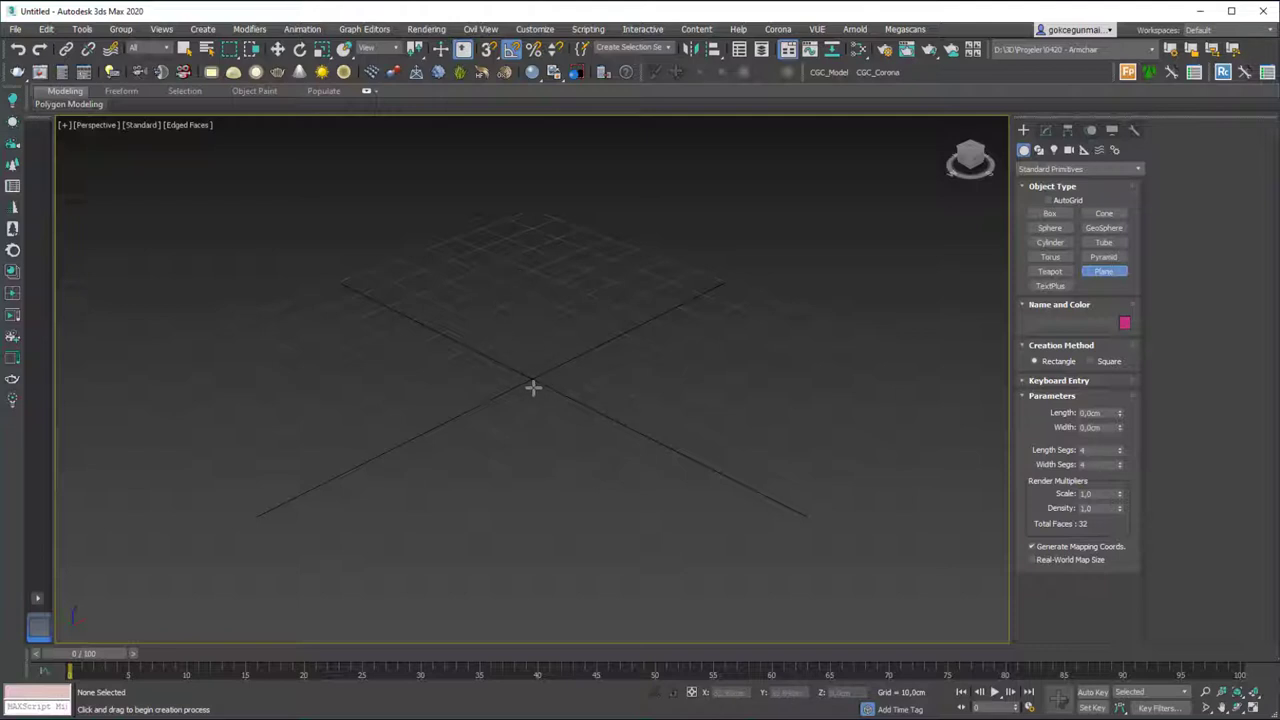
# - Create a square plane around the centre of the grid in the perspective view, and hide the grid
pyautogui.moveTo(533, 326); pyautogui.dragTo(533, 473)
pyautogui.press('w')
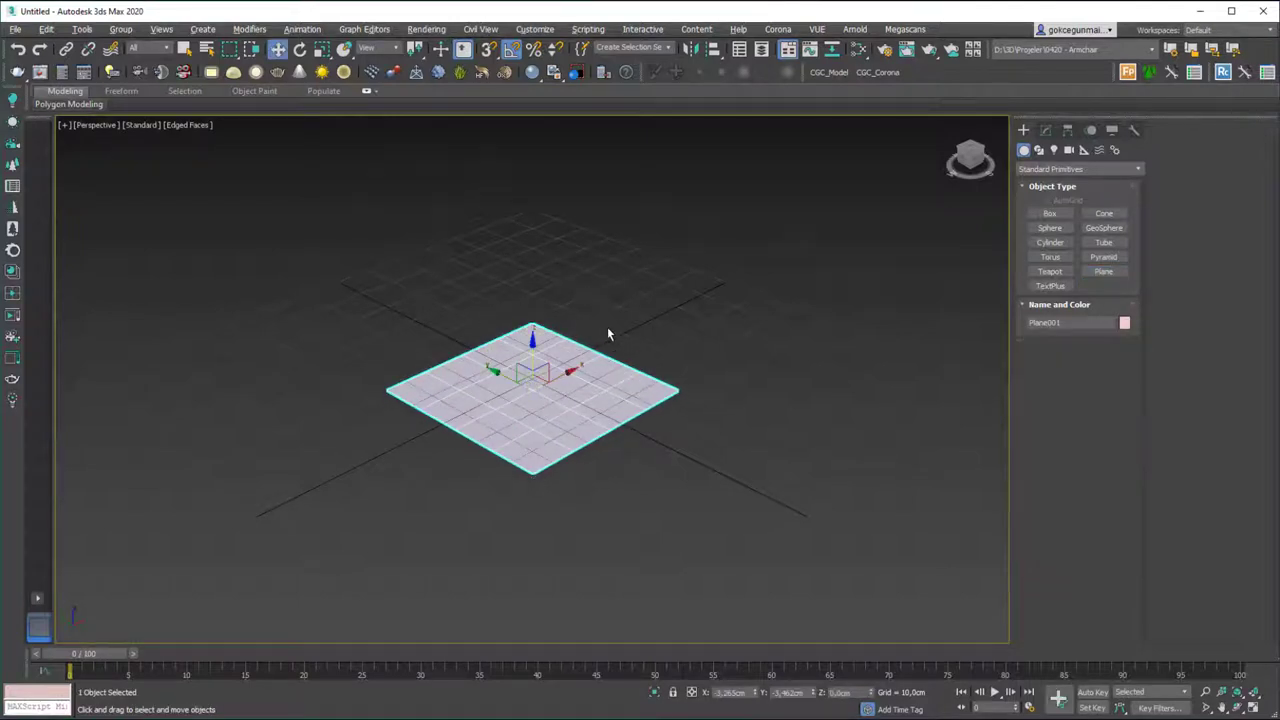
pyautogui.keyDown('alt'); pyautogui.moveTo(600, 318); pyautogui.dragTo(656, 375, button='middle'); pyautogui.keyUp('alt')
pyautogui.press('g')
pyautogui.keyDown('alt'); pyautogui.moveTo(531, 387); pyautogui.dragTo(571, 367, button='middle'); pyautogui.keyUp('alt')
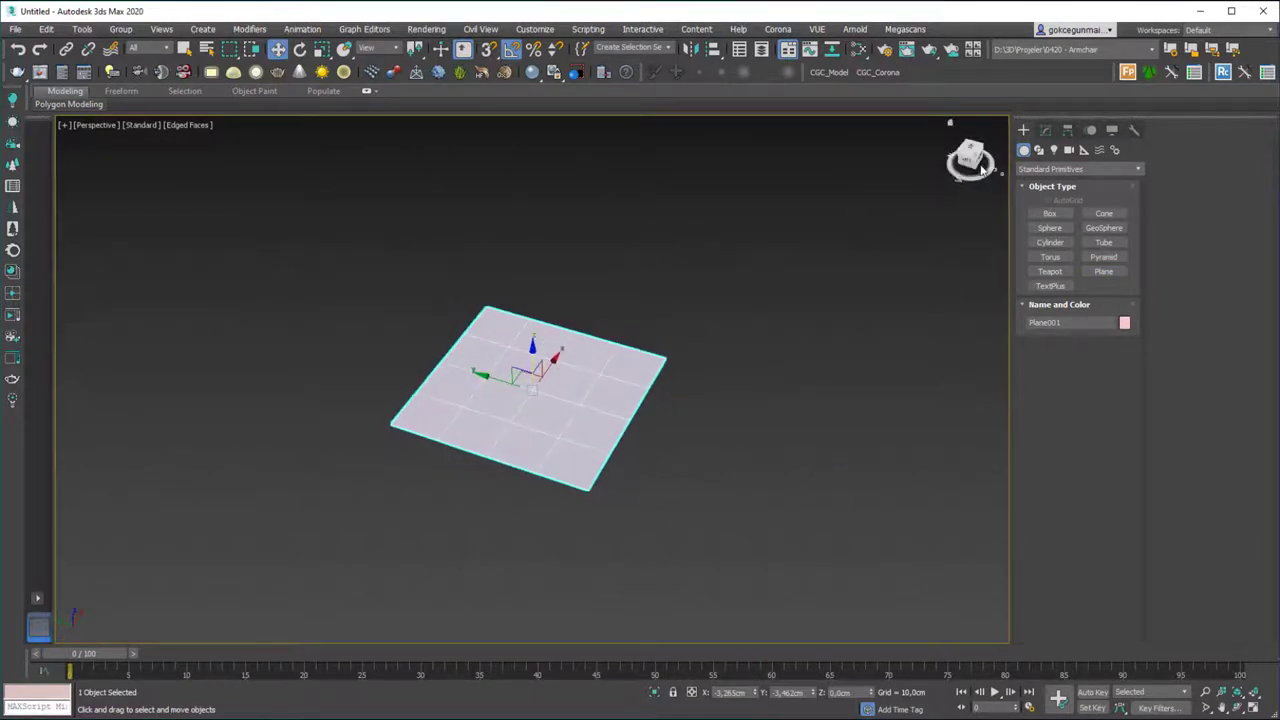
# - Set the plane's length and width to 40 cm
pyautogui.click(1045, 130)
pyautogui.moveTo(1110, 331); pyautogui.dragTo(1044, 342)
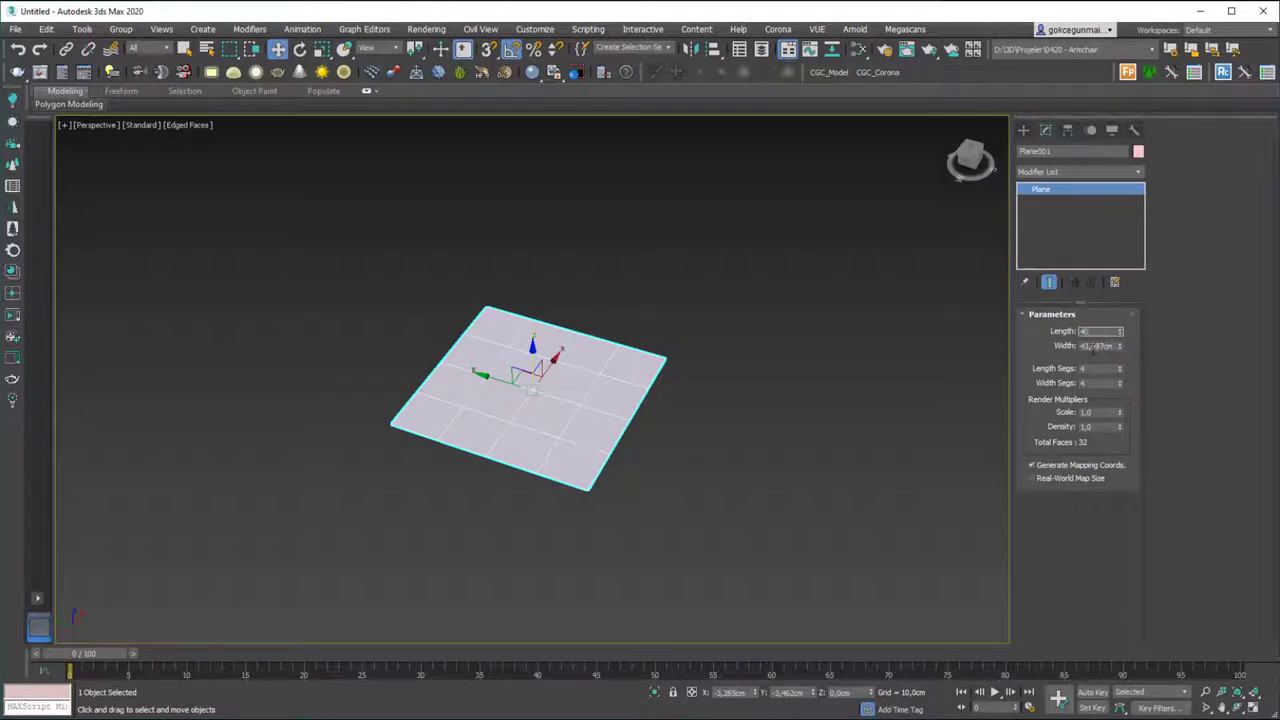
pyautogui.write('40')
pyautogui.press('Tab')
pyautogui.write('40')
pyautogui.press('Return')
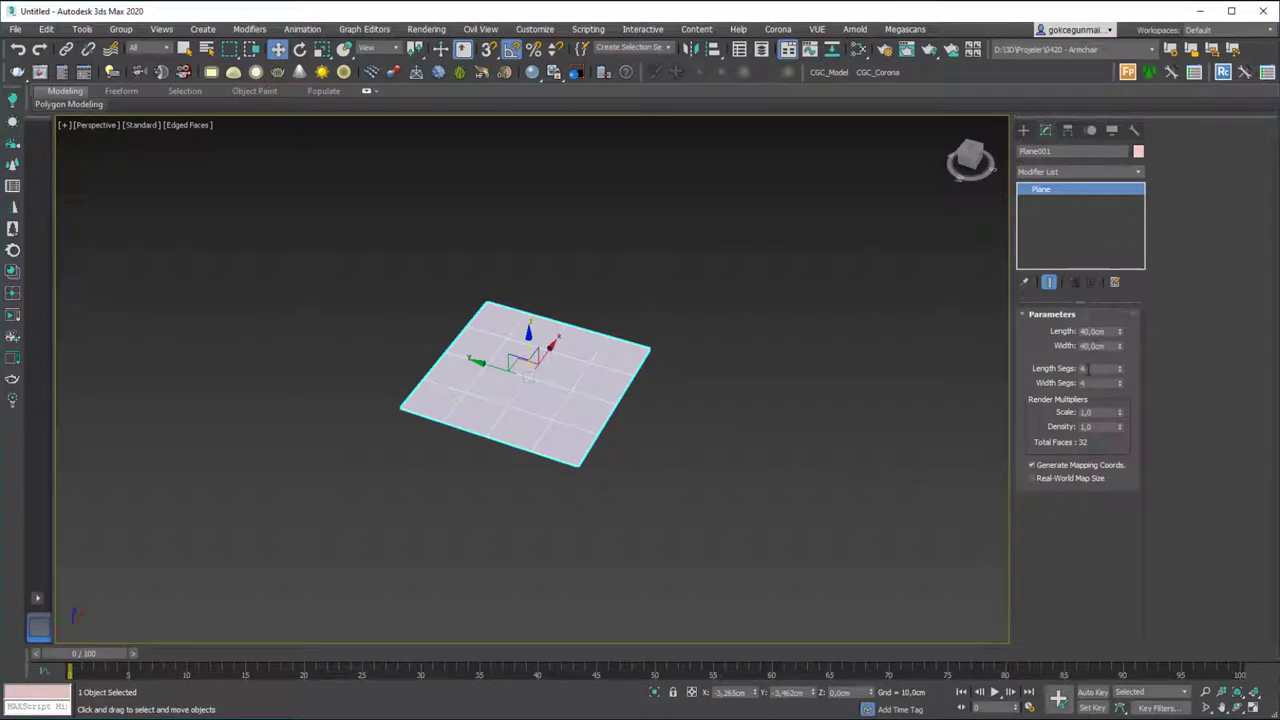
# - Reduce the plane to 1 length segment and 1 width segment
pyautogui.write('1')
pyautogui.press('Tab')
pyautogui.write('1')
pyautogui.press('Return')
pyautogui.moveTo(594, 401); pyautogui.dragTo(606, 434, button='middle')
pyautogui.scroll(4, 600, 379)
pyautogui.keyDown('alt'); pyautogui.moveTo(600, 379); pyautogui.dragTo(551, 391, button='middle'); pyautogui.keyUp('alt')
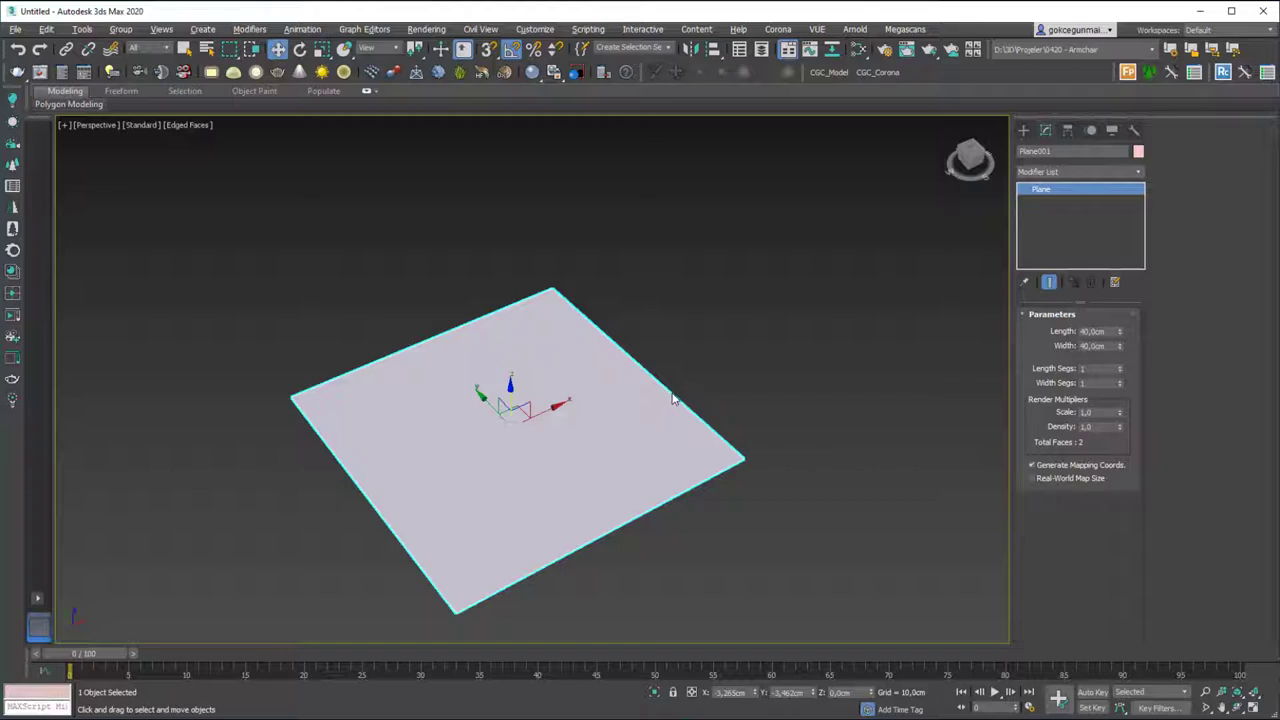
pyautogui.click(1066, 177)
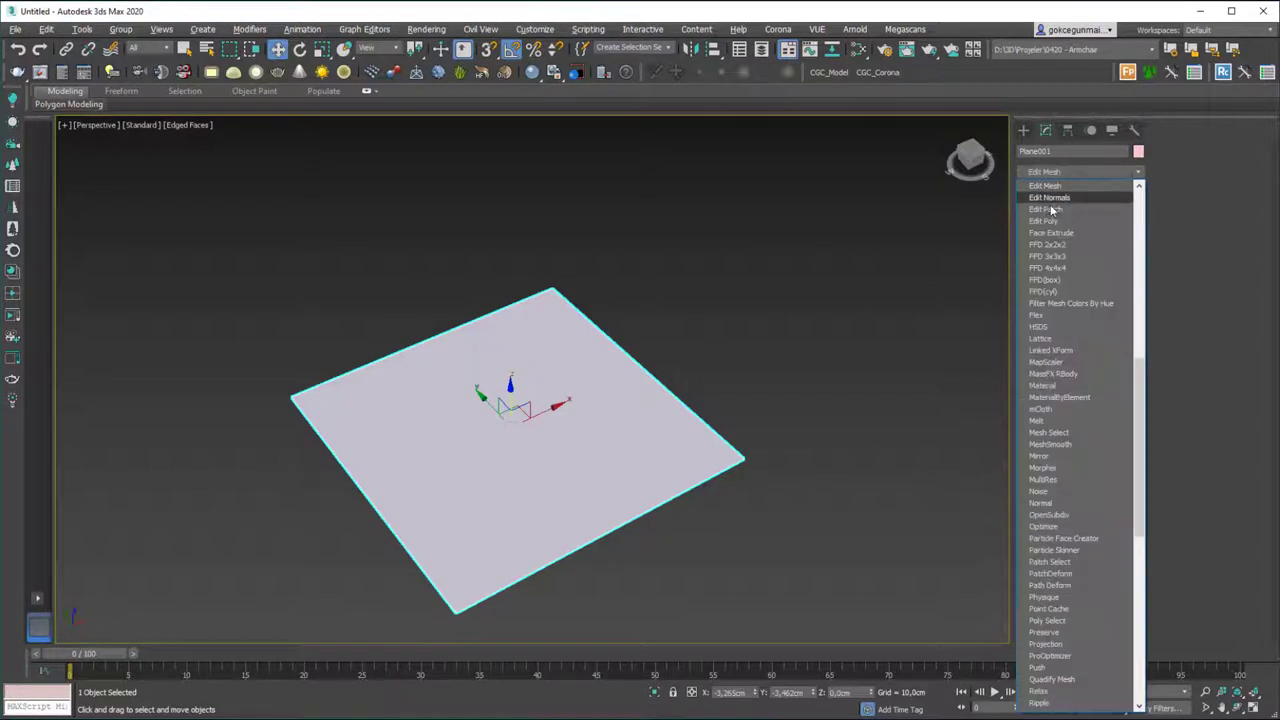
pyautogui.click(1050, 214)
pyautogui.press('2')
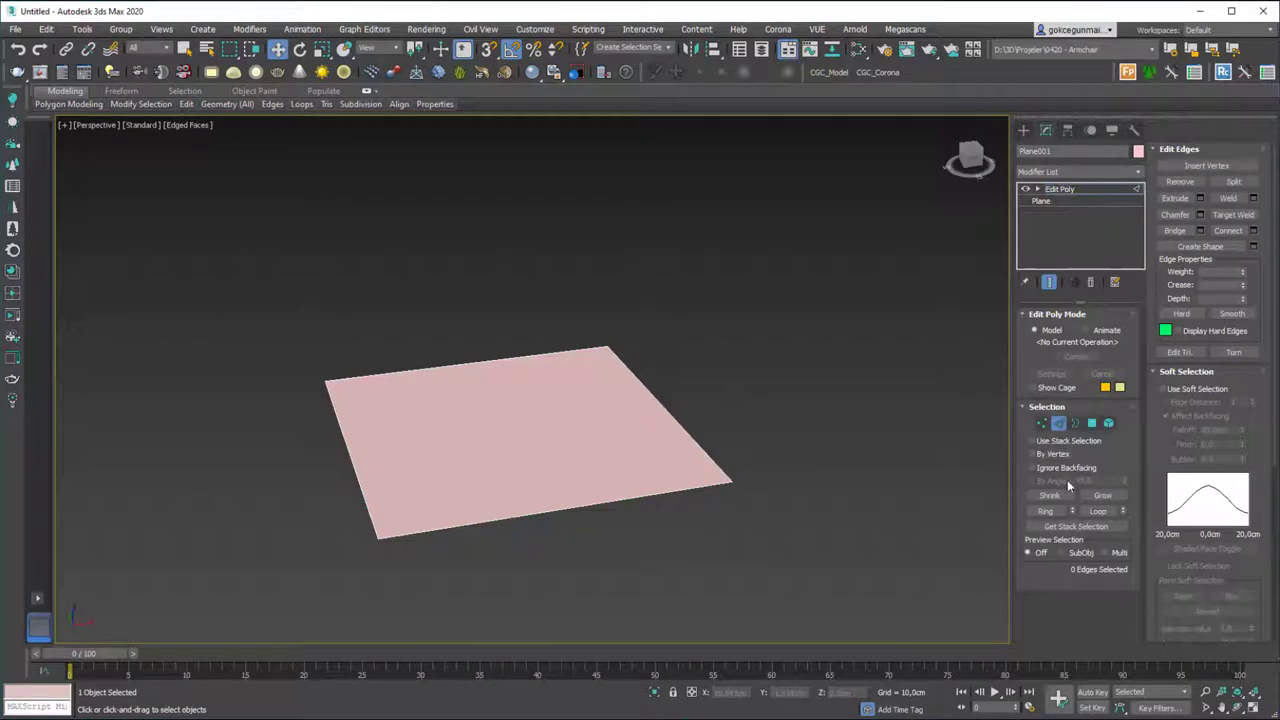
pyautogui.click(1066, 189)
pyautogui.click(1088, 282)
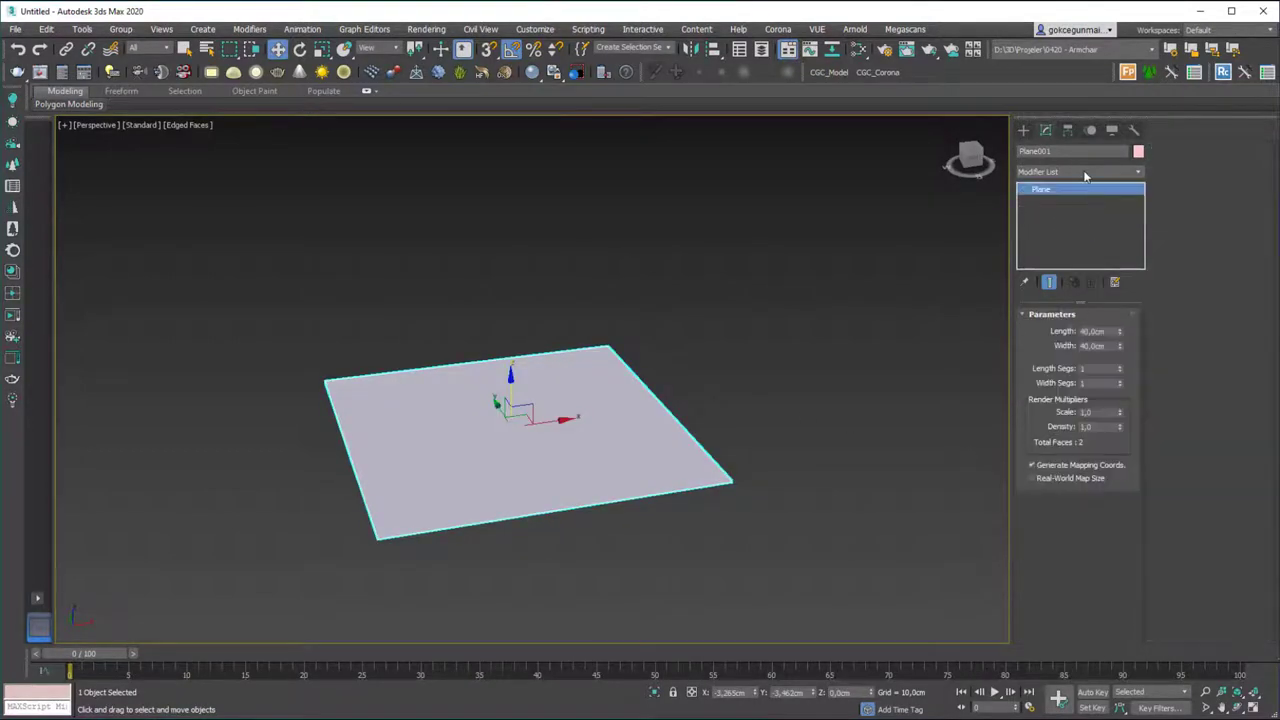
# - Apply an Edit Poly modifier to the plane and start editing at edge level
pyautogui.click(1081, 172)
pyautogui.press('e')
pyautogui.click(1057, 220)
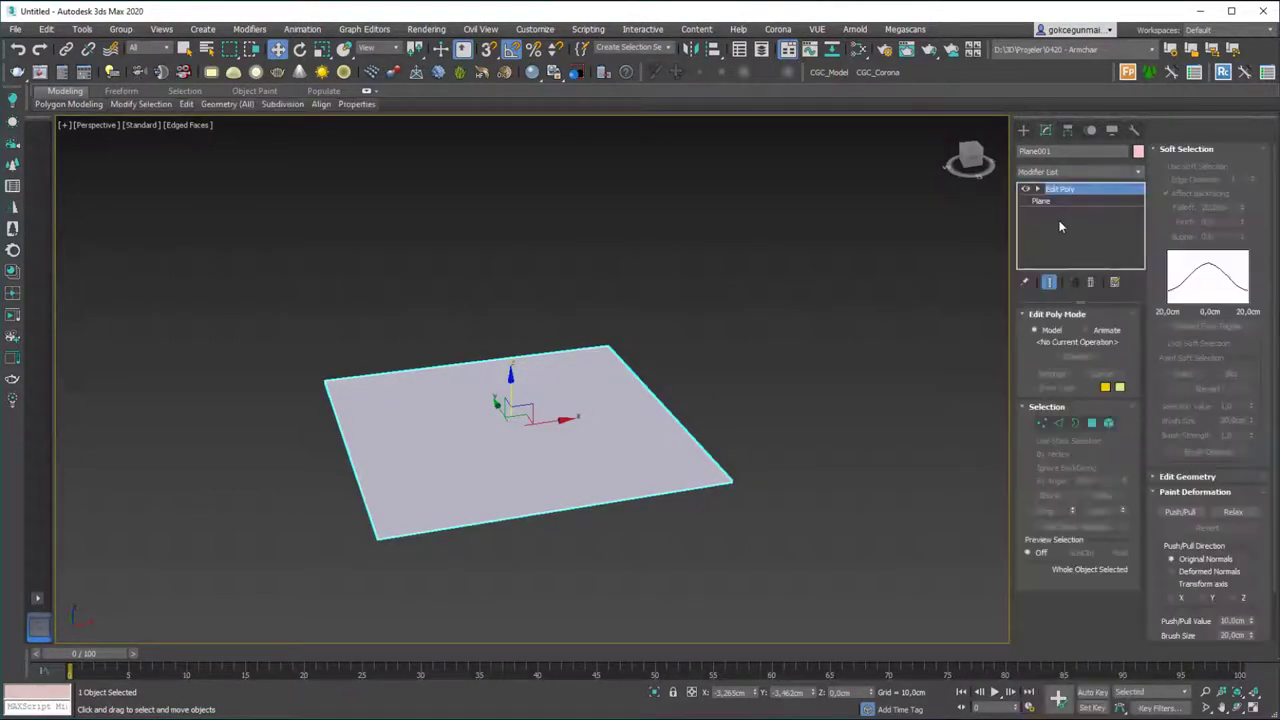
pyautogui.click(1059, 423)
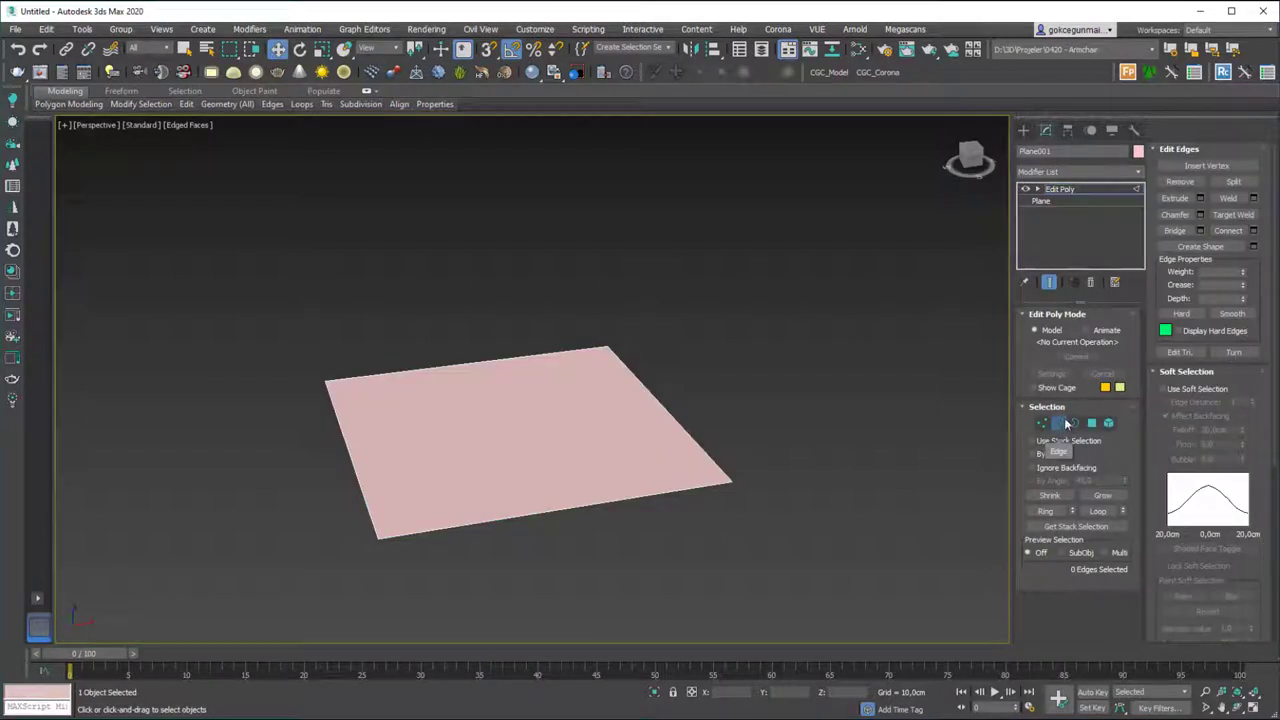
# - Extend one side edge of the plane outward and down into a chain of three new faces by copying the edge
pyautogui.click(702, 472)
pyautogui.keyDown('alt'); pyautogui.moveTo(782, 389); pyautogui.dragTo(607, 352, button='middle'); pyautogui.keyUp('alt')
pyautogui.keyDown('shift'); pyautogui.moveTo(610, 352); pyautogui.dragTo(868, 538); pyautogui.keyUp('shift')
pyautogui.moveTo(852, 498); pyautogui.dragTo(714, 363, button='middle')
pyautogui.keyDown('shift'); pyautogui.moveTo(734, 397); pyautogui.dragTo(776, 583); pyautogui.keyUp('shift')
pyautogui.moveTo(762, 506); pyautogui.dragTo(672, 449, button='middle')
pyautogui.scroll(-4, 741, 414)
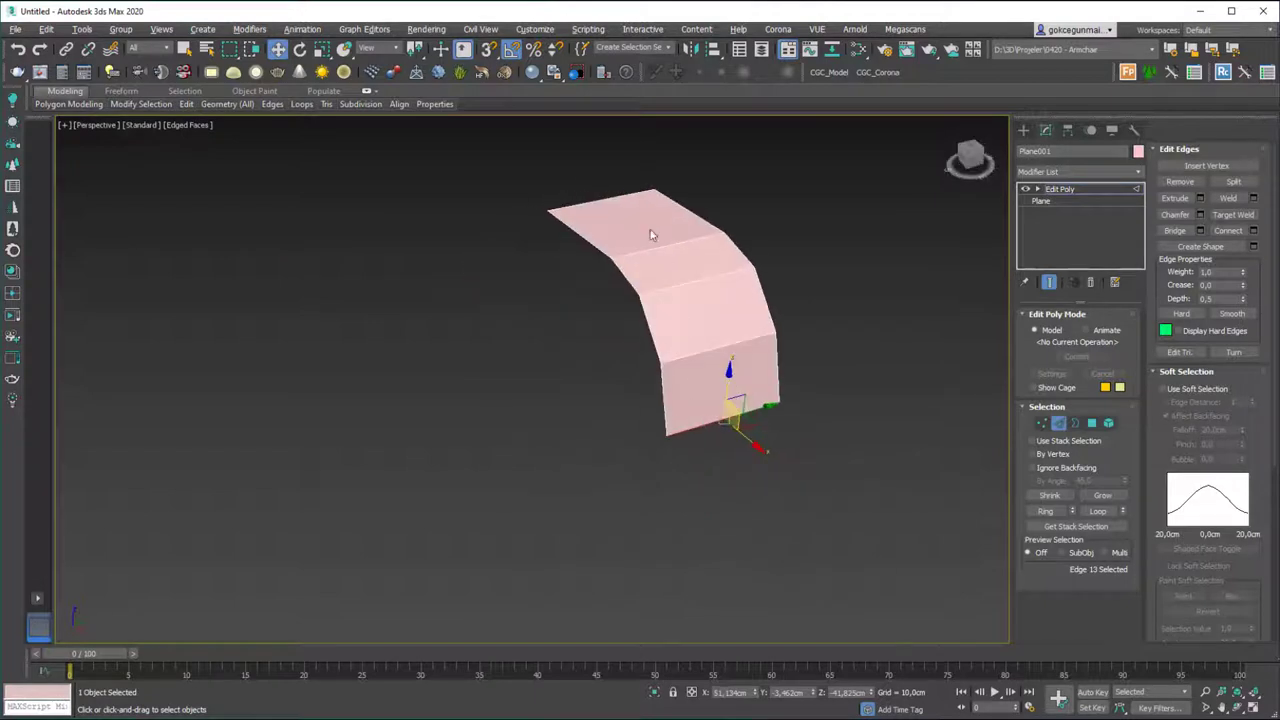
# - Extend the strip's lower edge back inward by copying it twice to form a C-shaped profile
pyautogui.keyDown('alt'); pyautogui.moveTo(688, 390); pyautogui.dragTo(748, 396, button='middle'); pyautogui.keyUp('alt')
pyautogui.keyDown('shift'); pyautogui.moveTo(748, 396); pyautogui.dragTo(588, 511); pyautogui.keyUp('shift')
pyautogui.keyDown('alt'); pyautogui.moveTo(606, 506); pyautogui.dragTo(620, 464, button='middle'); pyautogui.keyUp('alt')
# - Move individual vertices along the strip's bend at vertex level to reshape its outline
pyautogui.press('1')
pyautogui.click(677, 493)
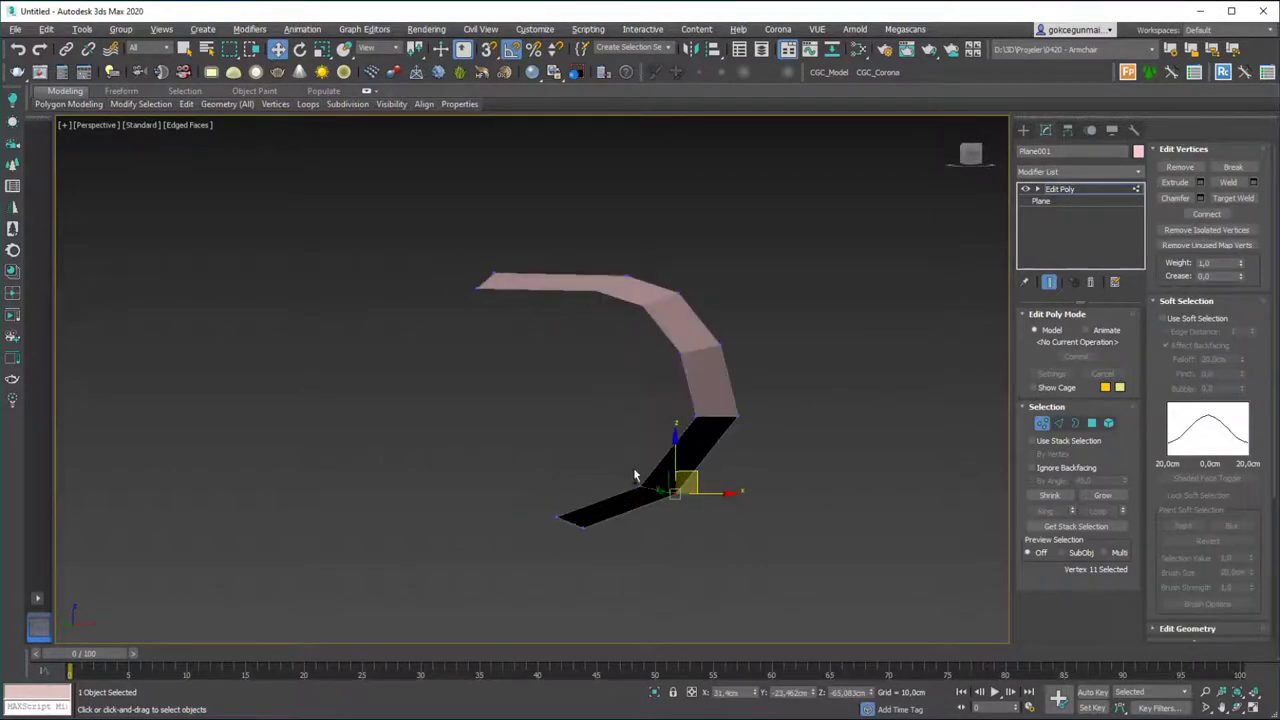
pyautogui.moveTo(693, 478); pyautogui.dragTo(655, 445)
pyautogui.keyDown('alt'); pyautogui.moveTo(670, 444); pyautogui.dragTo(718, 433, button='middle'); pyautogui.keyUp('alt')
pyautogui.moveTo(743, 417); pyautogui.dragTo(709, 408)
pyautogui.moveTo(724, 345); pyautogui.dragTo(703, 357)
pyautogui.moveTo(675, 288); pyautogui.dragTo(686, 336, button='middle')
pyautogui.moveTo(690, 340); pyautogui.dragTo(674, 353)
pyautogui.keyDown('alt'); pyautogui.moveTo(664, 372); pyautogui.dragTo(709, 314, button='middle'); pyautogui.keyUp('alt')
# - Apply TurboSmooth with 2 iterations to the strip and view it shaded without edged faces
pyautogui.click(1096, 189)
pyautogui.click(1088, 171)
pyautogui.scroll(-10, 1080, 180)
pyautogui.click(1058, 456)
pyautogui.keyDown('alt'); pyautogui.moveTo(832, 432); pyautogui.dragTo(701, 356, button='middle'); pyautogui.keyUp('alt')
pyautogui.click(1123, 336)
pyautogui.keyDown('alt'); pyautogui.moveTo(870, 349); pyautogui.dragTo(889, 357, button='middle'); pyautogui.keyUp('alt')
pyautogui.click(889, 357)
pyautogui.press('F4')
pyautogui.moveTo(791, 406)
pyautogui.keyDown('alt'); pyautogui.mouseDown(button='middle')
pyautogui.moveTo(832, 432)
pyautogui.moveTo(846, 423)
pyautogui.moveTo(806, 437)
pyautogui.moveTo(771, 371)
pyautogui.mouseUp(button='middle'); pyautogui.keyUp('alt')
pyautogui.click(771, 371)
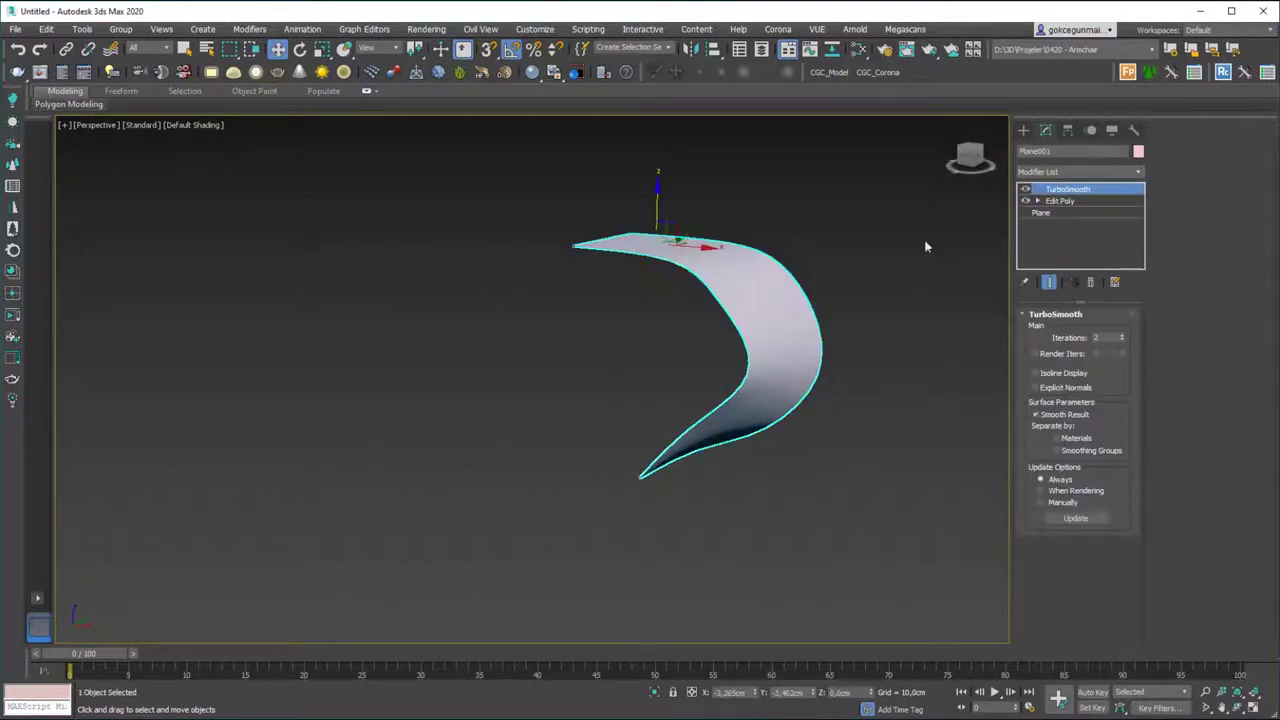
# - Back in Edit Poly with edged faces shown, select the strip's long side border edges and extend them outward as new faces
pyautogui.click(1043, 204)
pyautogui.press('2')
pyautogui.press('F4')
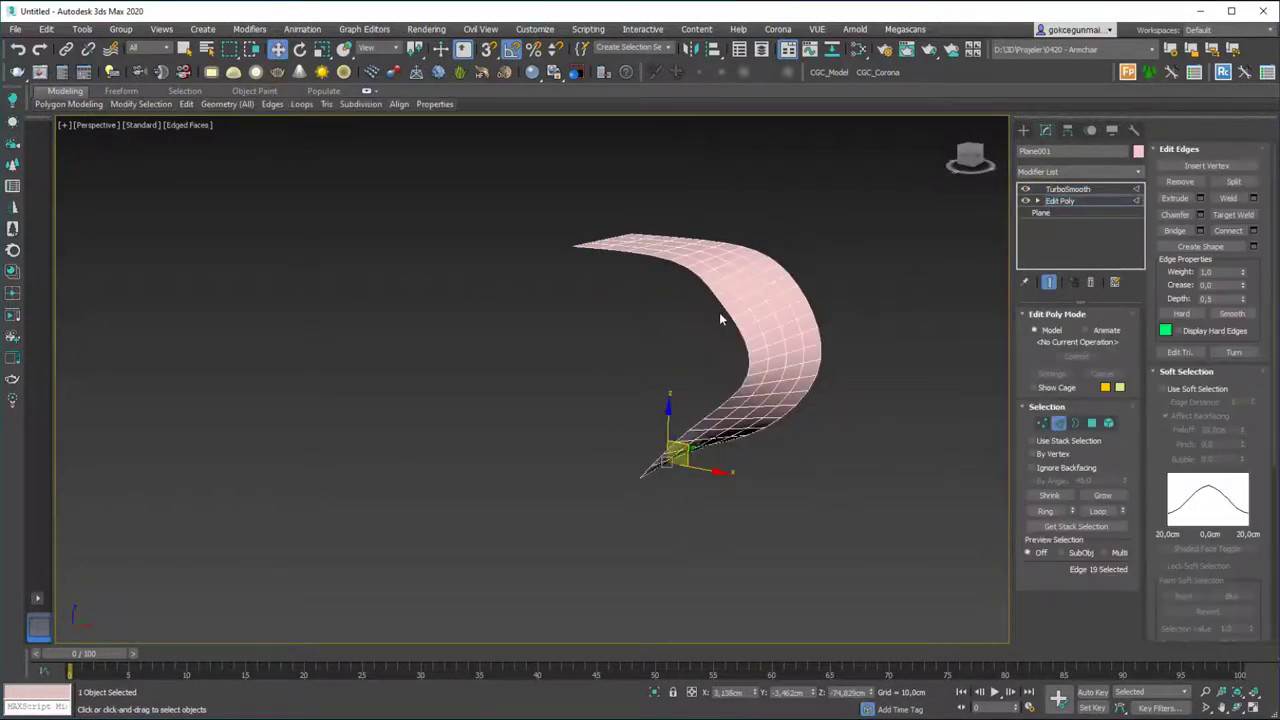
pyautogui.doubleClick(721, 312)
pyautogui.keyDown('alt'); pyautogui.moveTo(721, 312); pyautogui.dragTo(735, 318, button='middle'); pyautogui.keyUp('alt')
pyautogui.keyDown('shift'); pyautogui.moveTo(718, 330); pyautogui.dragTo(645, 314); pyautogui.keyUp('shift')
pyautogui.press('r')
pyautogui.moveTo(728, 352)
pyautogui.keyDown('alt'); pyautogui.mouseDown(button='middle')
pyautogui.moveTo(639, 336)
pyautogui.moveTo(772, 336)
pyautogui.moveTo(783, 348)
pyautogui.moveTo(718, 357)
pyautogui.mouseUp(button='middle'); pyautogui.keyUp('alt')
pyautogui.press('`')
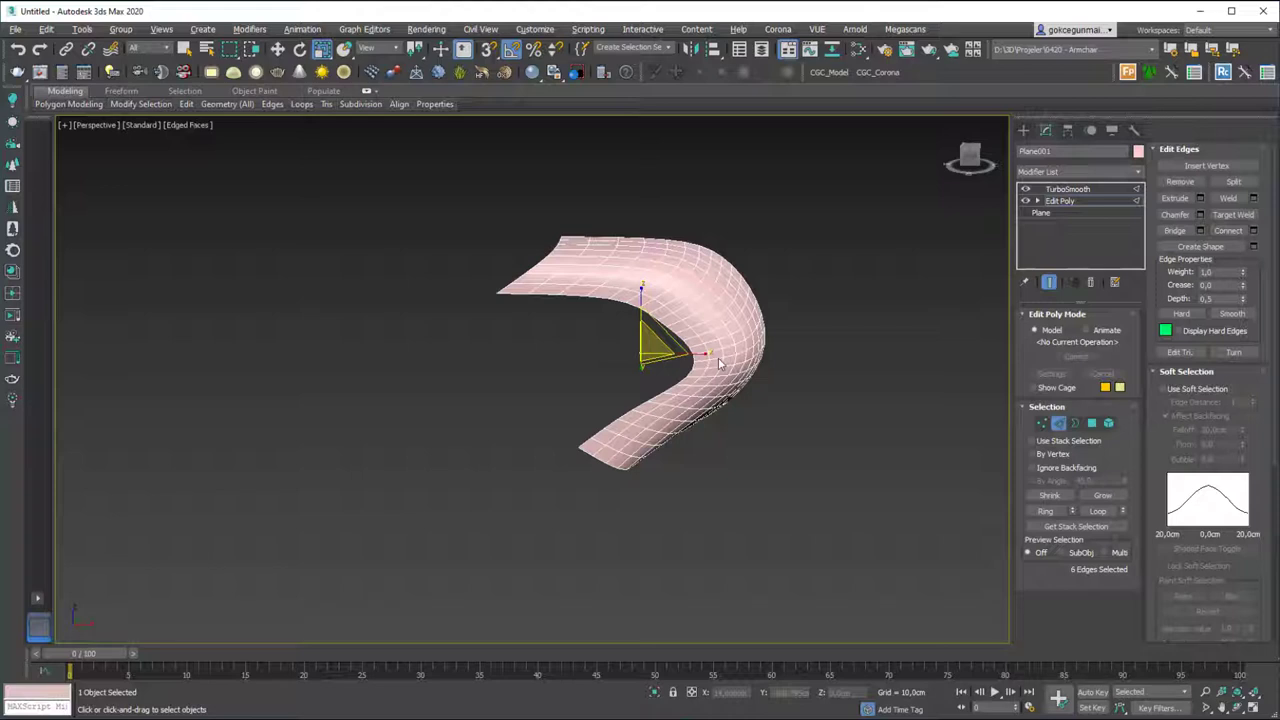
# - Delete the smoothed strip and show the home grid again
pyautogui.click(1090, 201)
pyautogui.press('Delete')
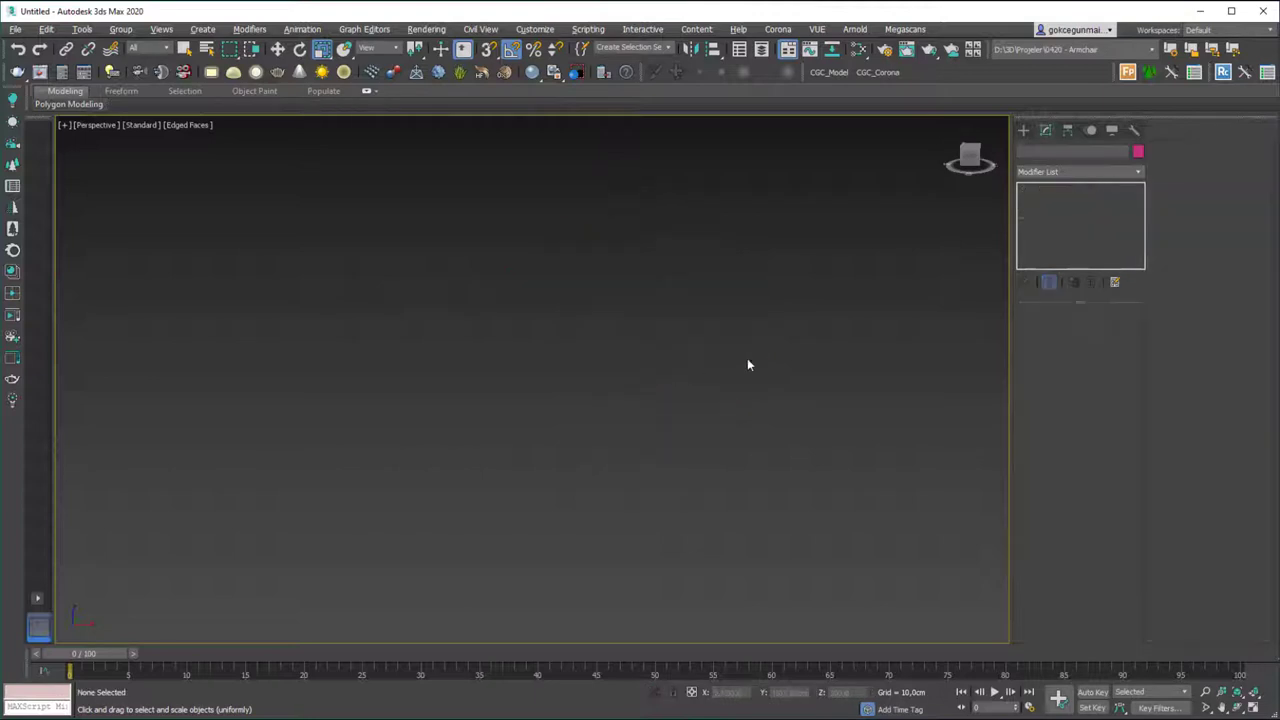
pyautogui.press('h')
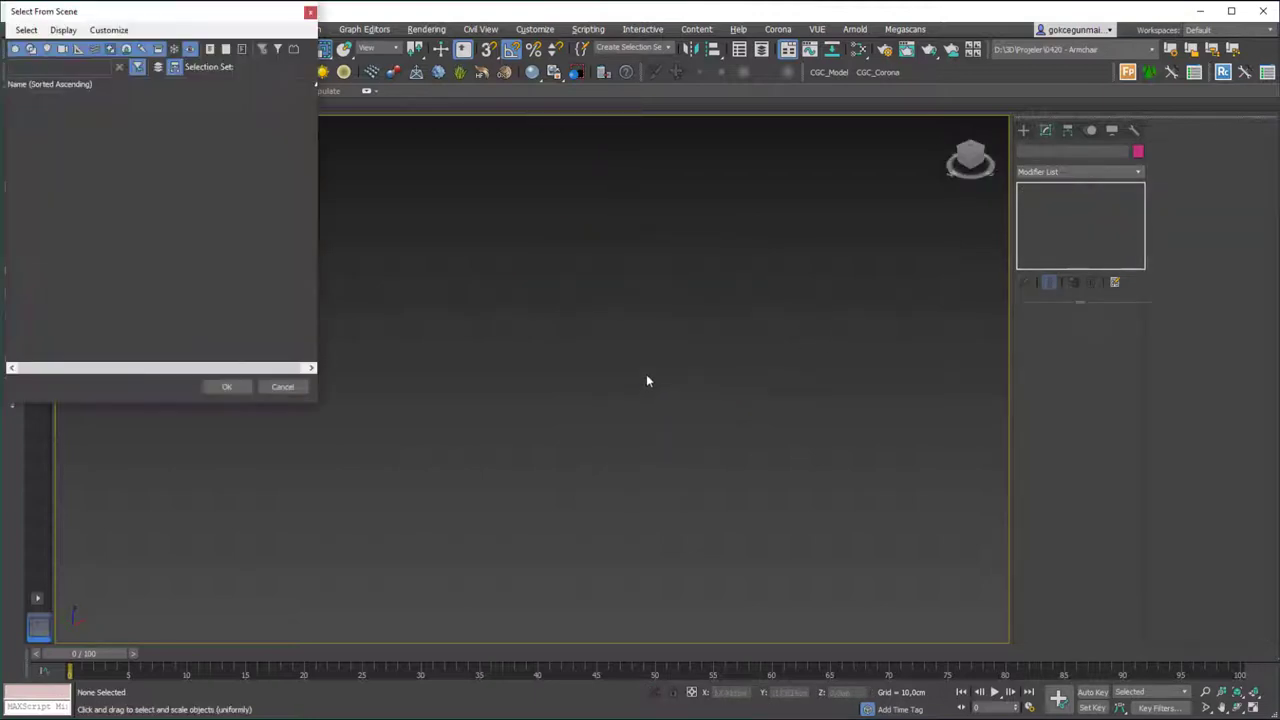
pyautogui.click(276, 389)
pyautogui.write('hg')
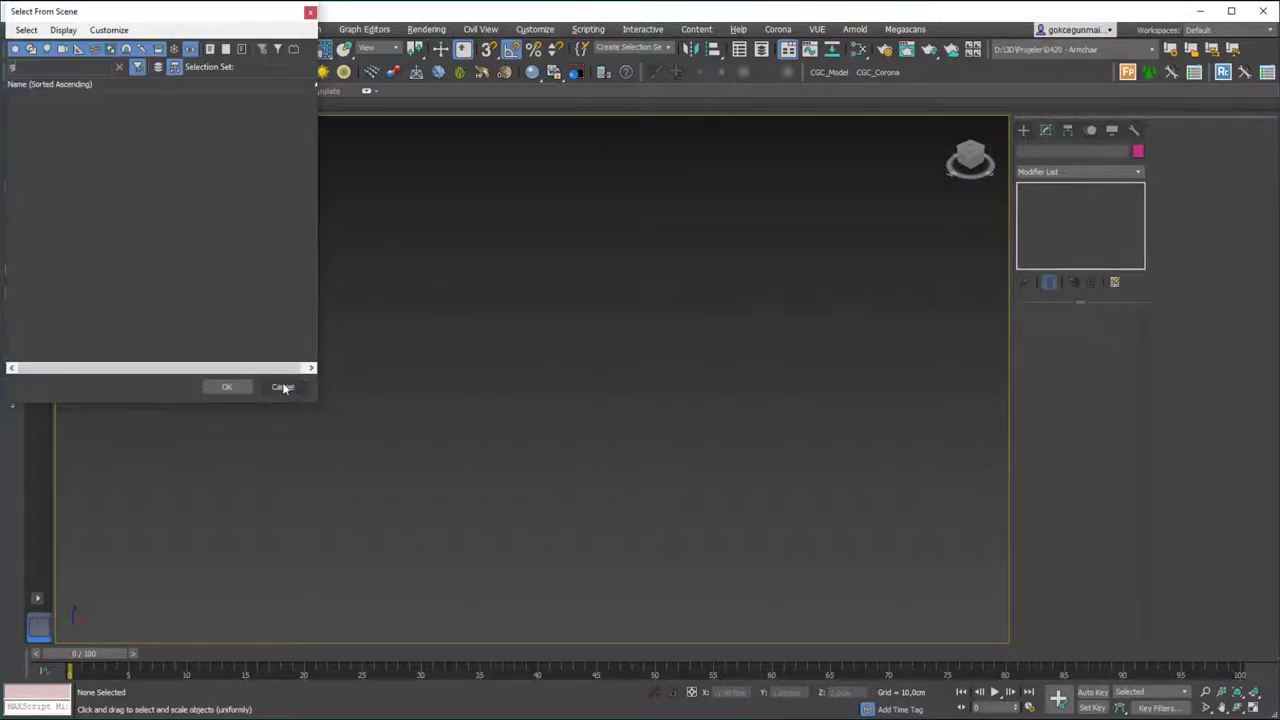
pyautogui.click(281, 387)
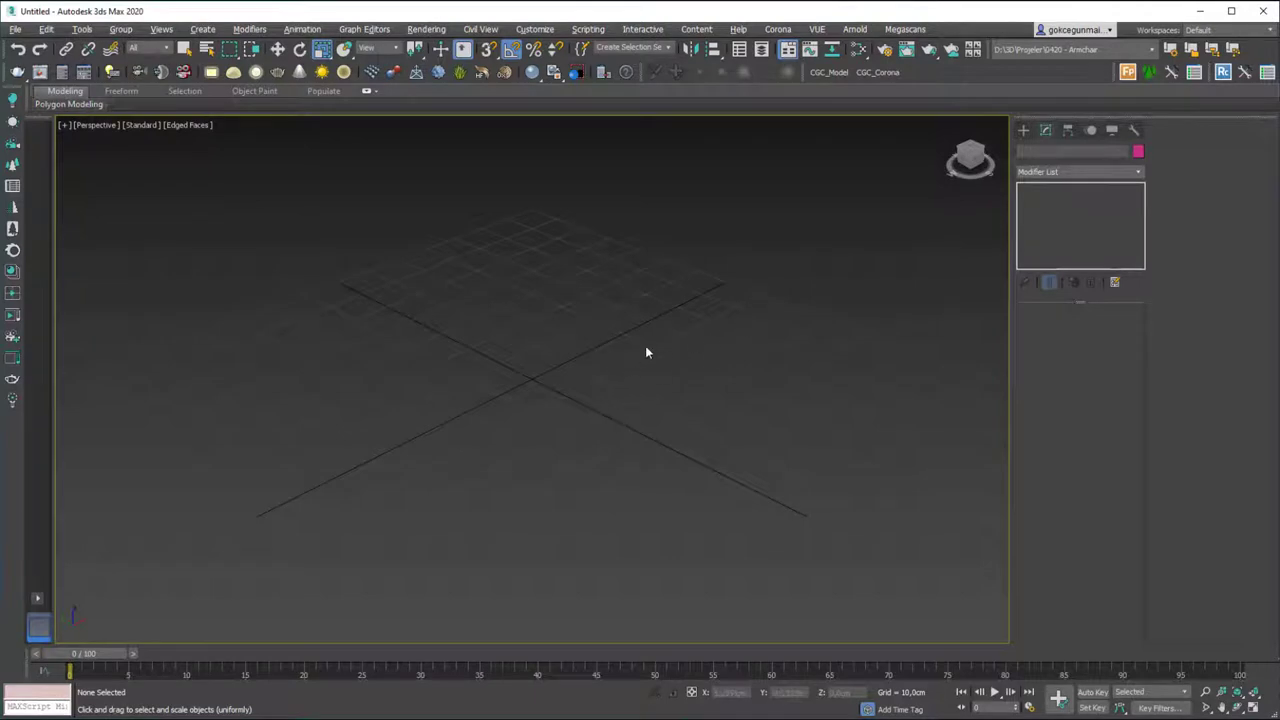
# - Create a cylinder at the grid centre with a radius of about 22 cm and a height of about 45 cm
pyautogui.click(1024, 131)
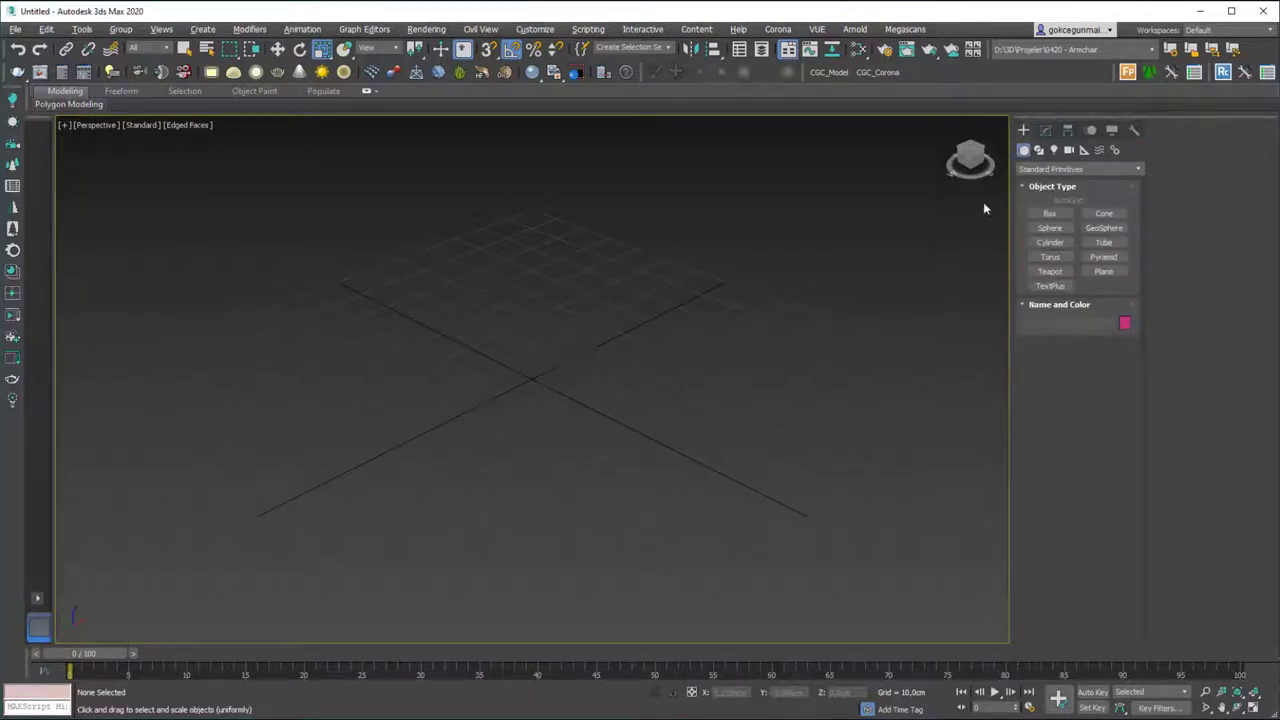
pyautogui.click(1047, 243)
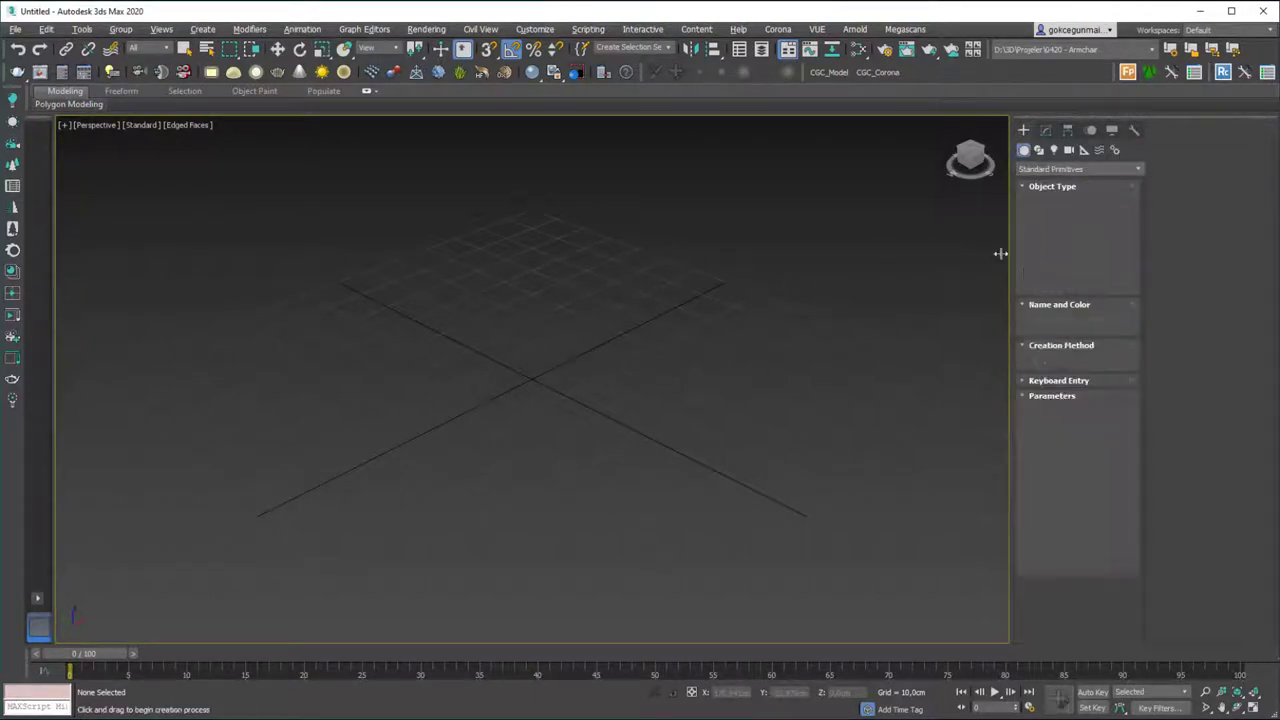
pyautogui.moveTo(531, 377); pyautogui.dragTo(636, 378)
pyautogui.click(594, 209)
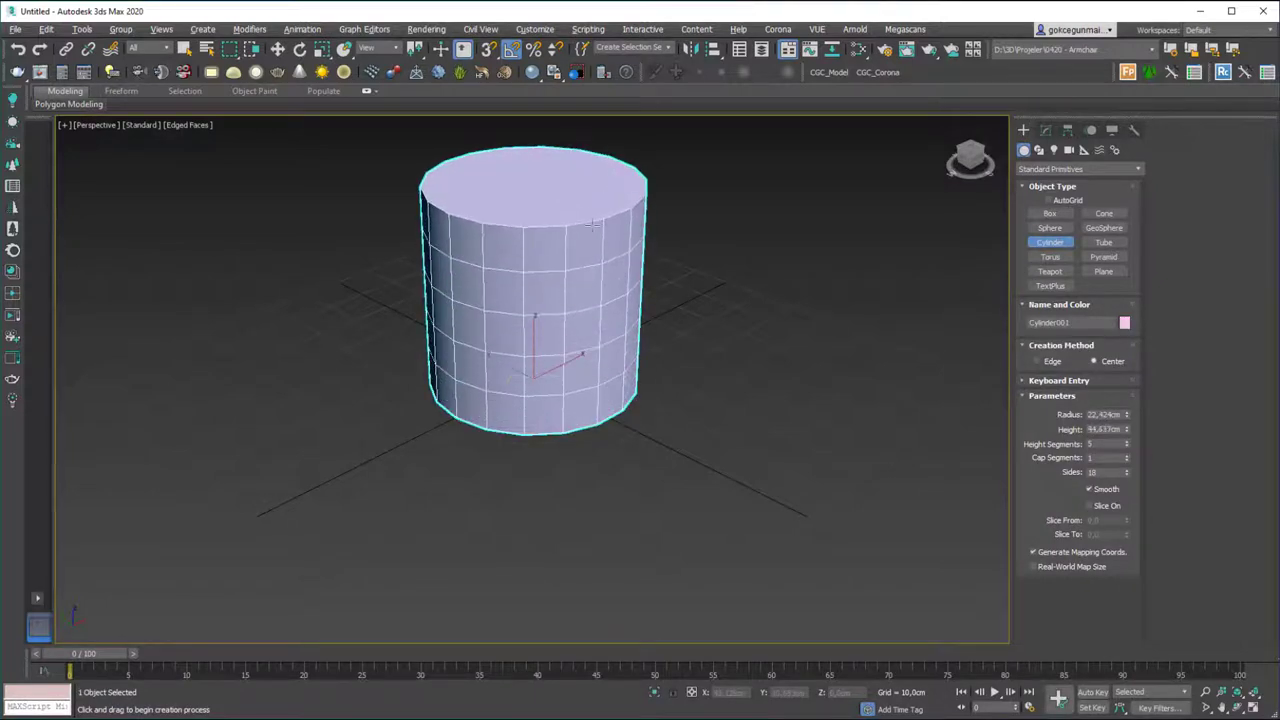
pyautogui.press('r')
pyautogui.moveTo(557, 380); pyautogui.dragTo(561, 392, button='middle')
# - Change the cylinder to about 26 cm radius and 64 cm height, with 2 height segments, 2 cap segments and 7 sides
pyautogui.click(1046, 131)
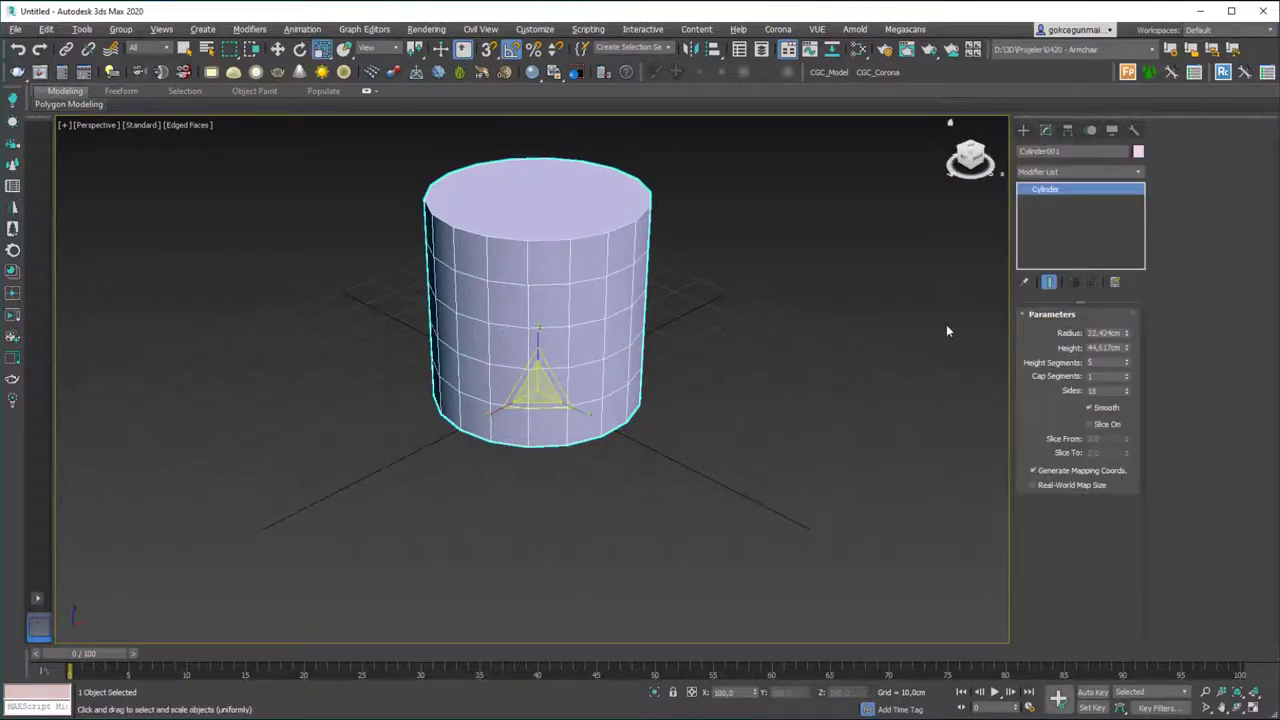
pyautogui.moveTo(1128, 334)
pyautogui.mouseDown()
pyautogui.moveTo(1128, 297)
pyautogui.moveTo(1123, 321)
pyautogui.mouseUp()
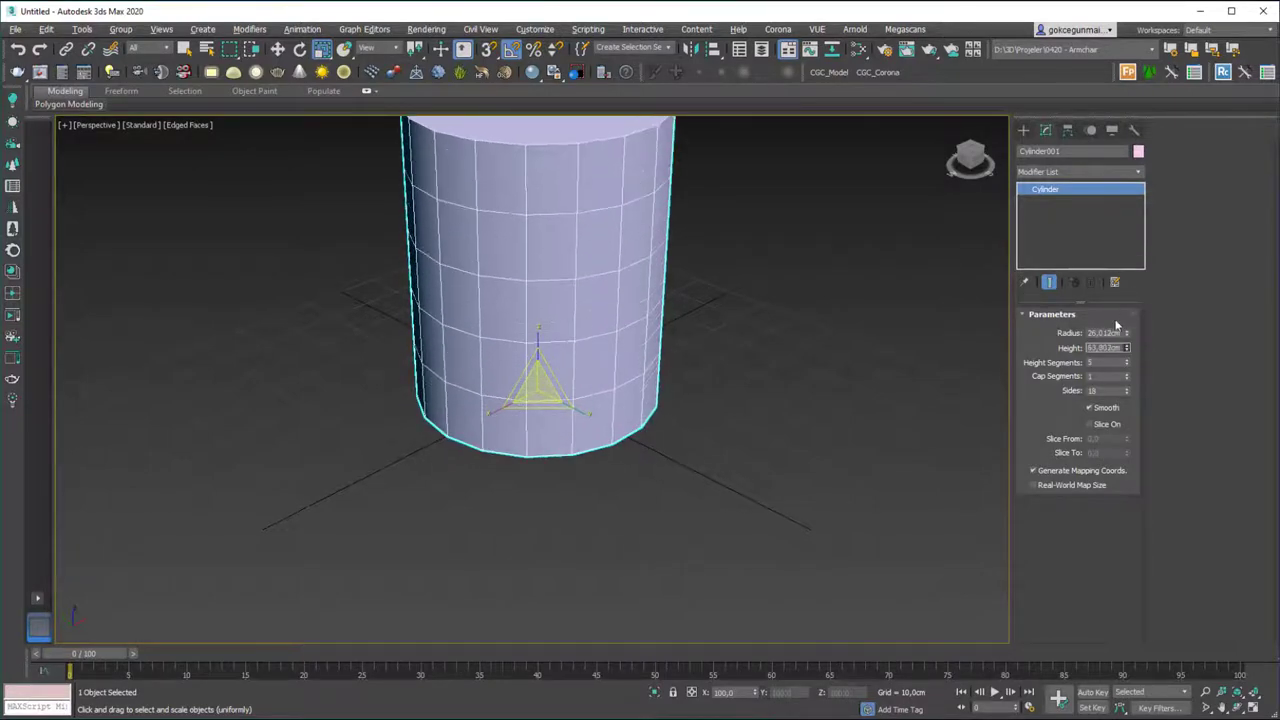
pyautogui.press('z')
pyautogui.moveTo(1125, 367); pyautogui.dragTo(1126, 396)
pyautogui.keyDown('alt'); pyautogui.moveTo(539, 347); pyautogui.dragTo(617, 336, button='middle'); pyautogui.keyUp('alt')
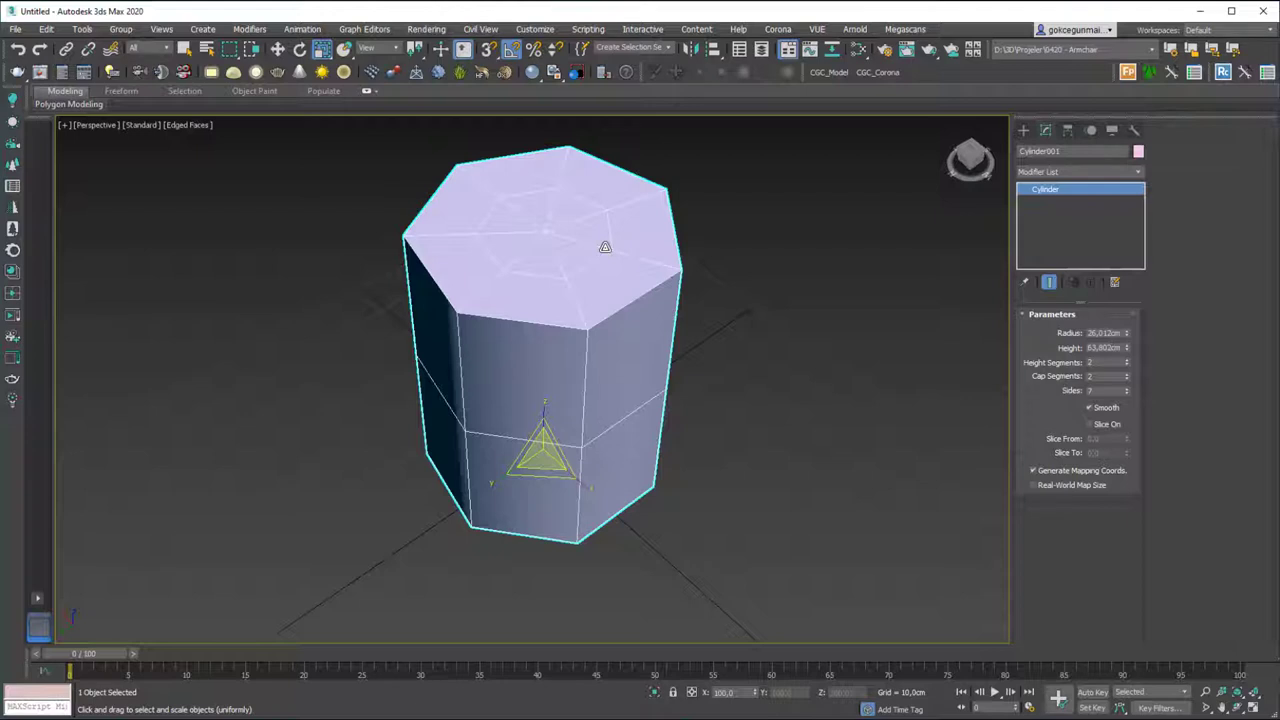
# - Delete the seven-sided cylinder from the scene
pyautogui.keyDown('alt'); pyautogui.moveTo(551, 386); pyautogui.dragTo(705, 276, button='middle'); pyautogui.keyUp('alt')
pyautogui.scroll(-5, 651, 360)
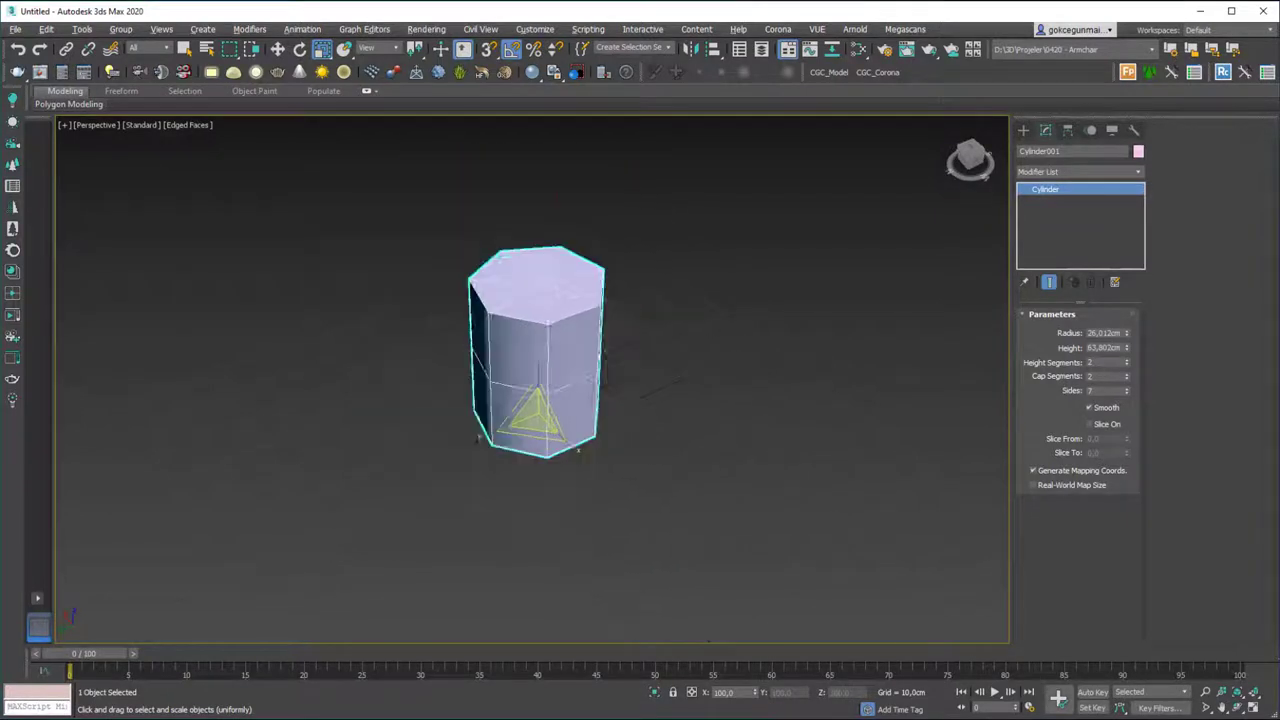
pyautogui.click(1023, 131)
pyautogui.click(1052, 215)
pyautogui.keyDown('alt'); pyautogui.moveTo(585, 290); pyautogui.dragTo(562, 345, button='middle'); pyautogui.keyUp('alt')
pyautogui.rightClick(571, 376)
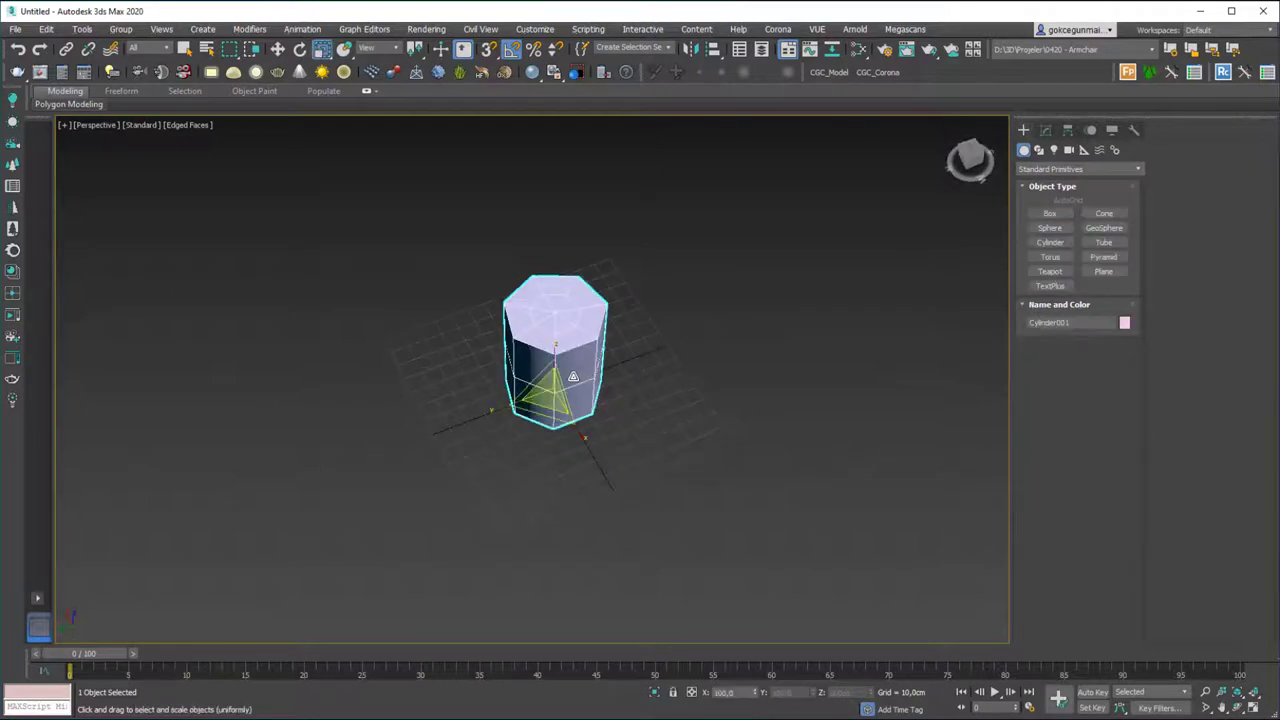
pyautogui.press('Delete')
# - Create a flat box over the grid centre, about 106 cm wide and 14 cm high
pyautogui.click(1051, 216)
pyautogui.moveTo(432, 343); pyautogui.dragTo(686, 434)
pyautogui.click(690, 407)
pyautogui.press('r')
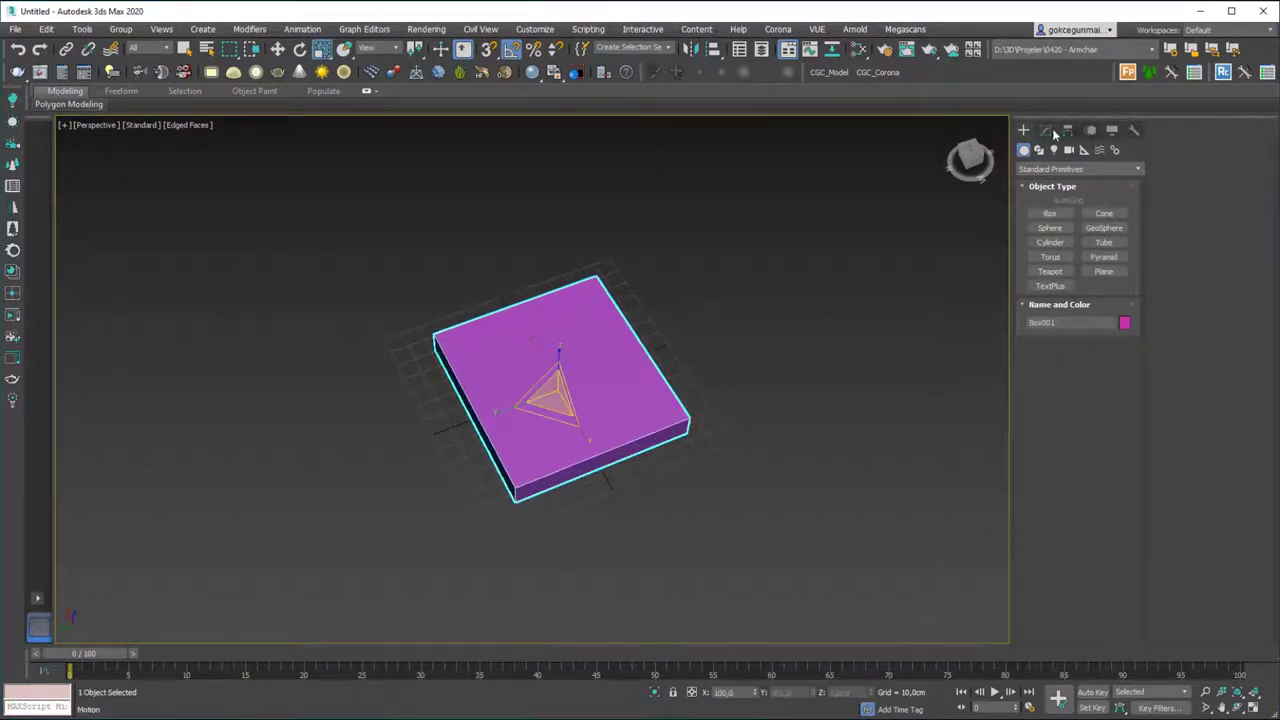
# - Set the box to a length of 40 cm, a width of 40 cm and a height of 5 cm
pyautogui.click(1045, 130)
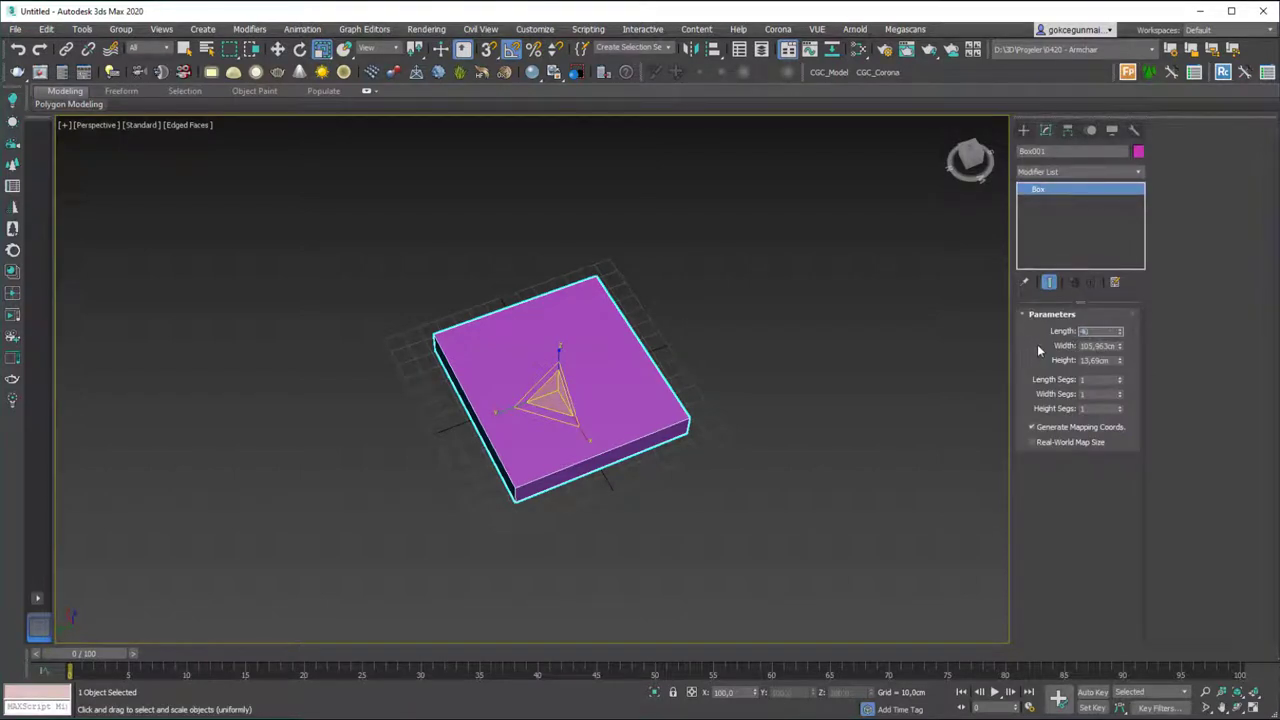
pyautogui.write('0')
pyautogui.press('Tab')
pyautogui.write('4')
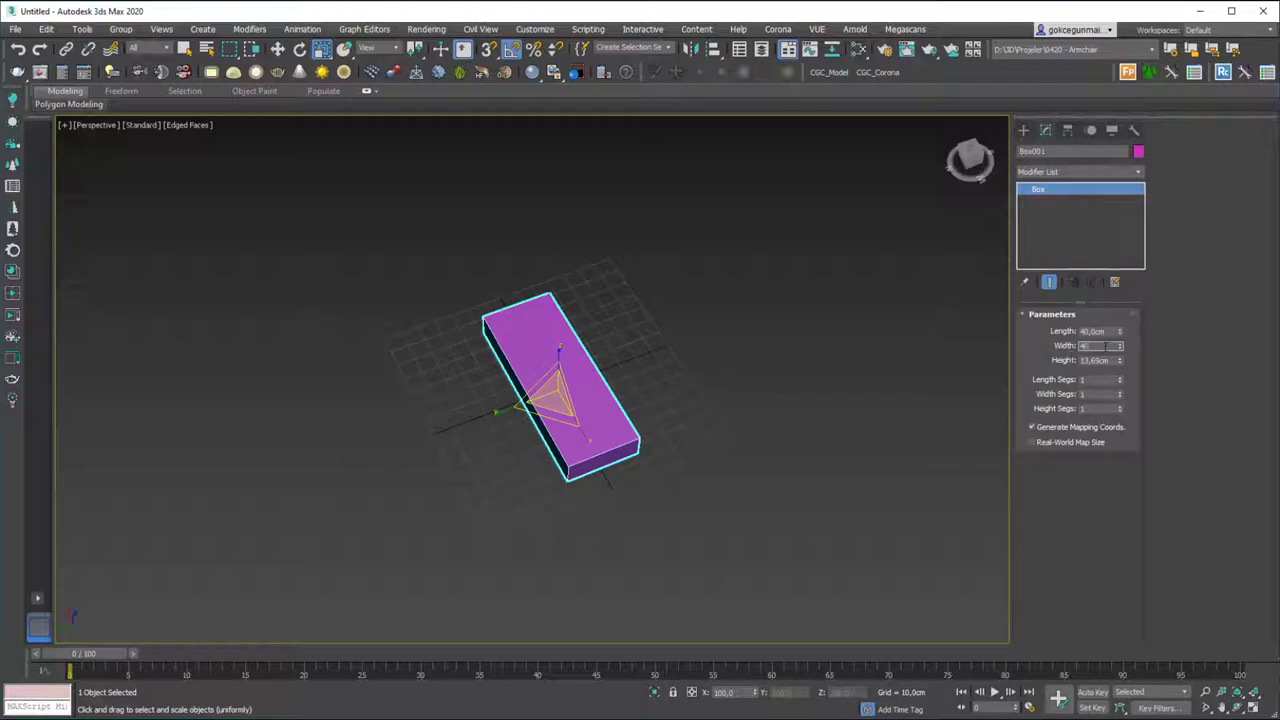
pyautogui.write('0')
pyautogui.press('Tab')
pyautogui.press('Return')
# - Raise the box along Z to about 45 cm above the grid
pyautogui.keyDown('alt'); pyautogui.moveTo(590, 412); pyautogui.dragTo(572, 369, button='middle'); pyautogui.keyUp('alt')
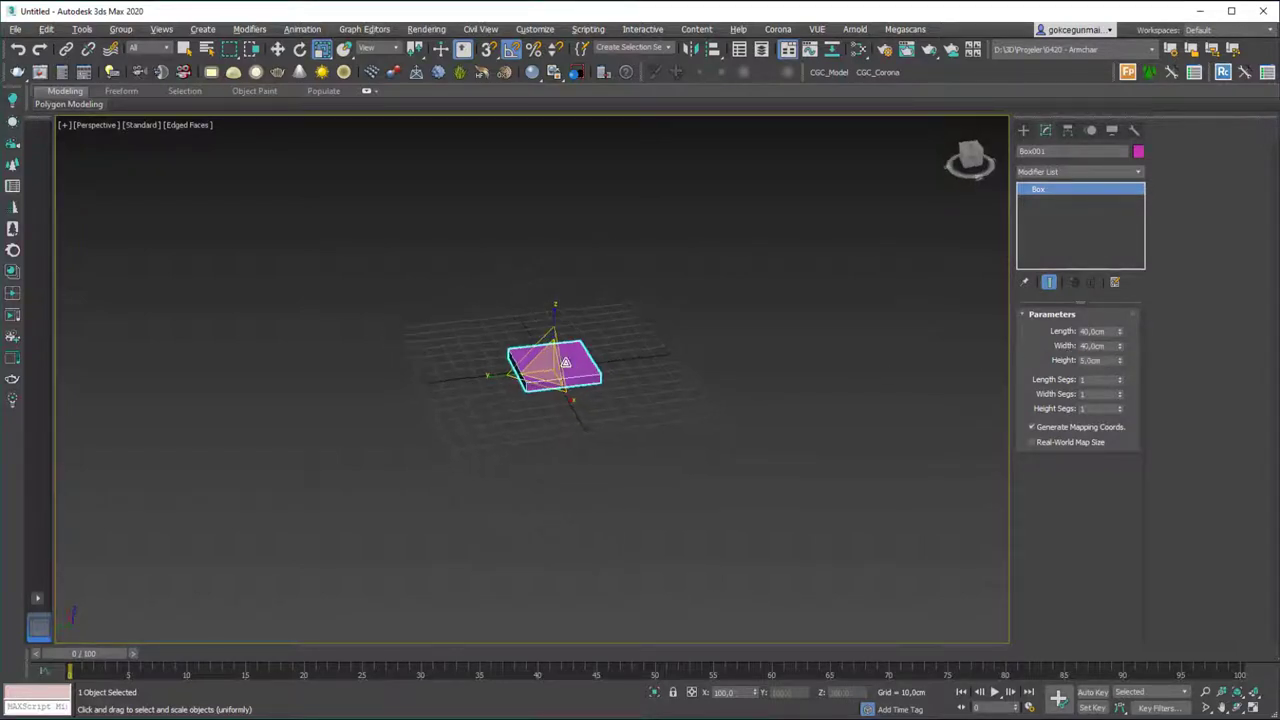
pyautogui.scroll(4, 560, 335)
pyautogui.keyDown('alt'); pyautogui.moveTo(557, 325); pyautogui.dragTo(553, 313, button='middle'); pyautogui.keyUp('alt')
pyautogui.press('w')
pyautogui.moveTo(555, 332); pyautogui.dragTo(590, 226)
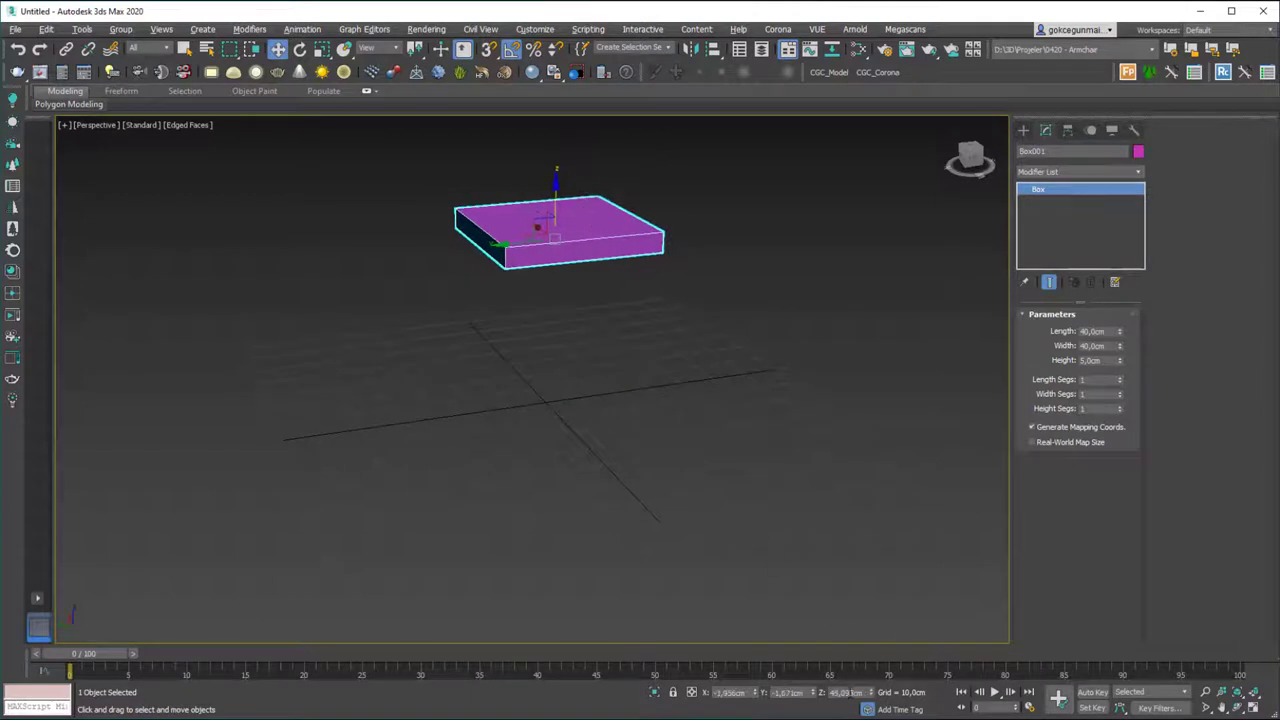
# - Create a small cylinder under one corner of the raised box, about 1.4 cm in radius and 9 cm high
pyautogui.click(1023, 130)
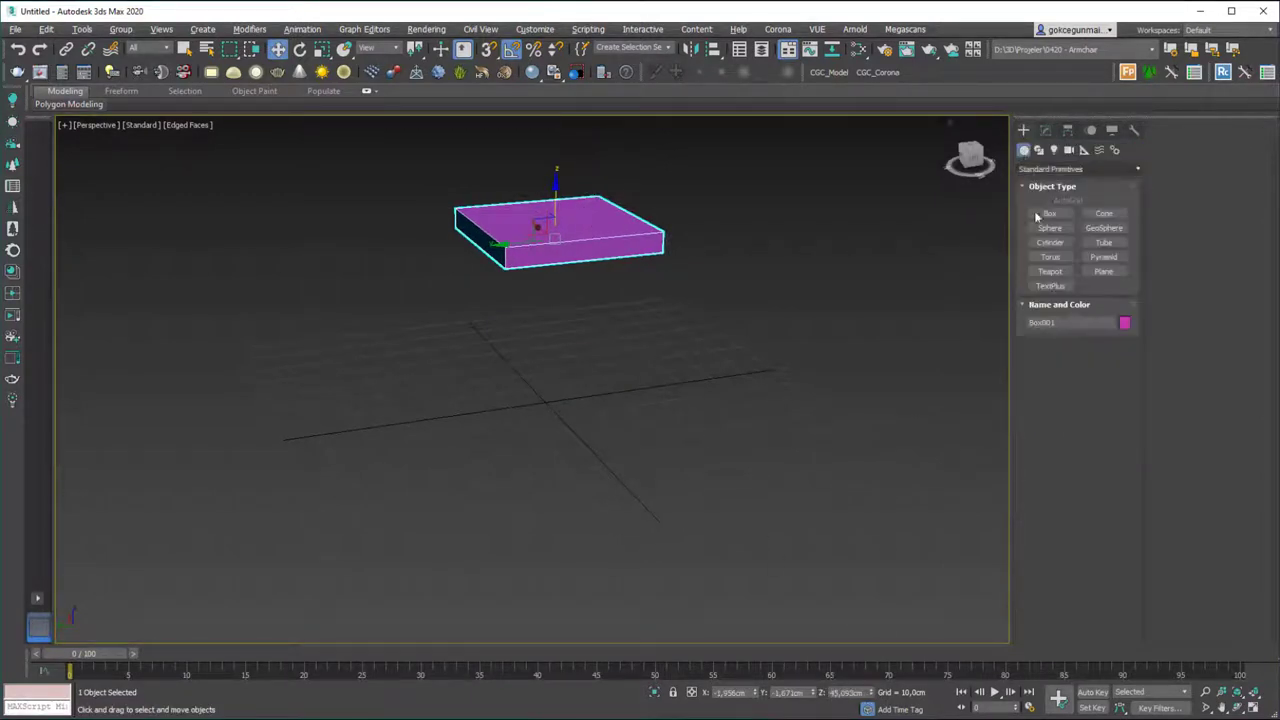
pyautogui.click(1042, 243)
pyautogui.press('t')
pyautogui.scroll(-1, 550, 375)
pyautogui.moveTo(380, 216); pyautogui.dragTo(389, 226)
pyautogui.click(388, 137)
pyautogui.press('w')
pyautogui.keyDown('alt'); pyautogui.moveTo(418, 222); pyautogui.dragTo(503, 190, button='middle'); pyautogui.keyUp('alt')
pyautogui.moveTo(500, 228); pyautogui.dragTo(495, 387, button='middle')
pyautogui.scroll(-4, 485, 388)
pyautogui.scroll(5, 470, 410)
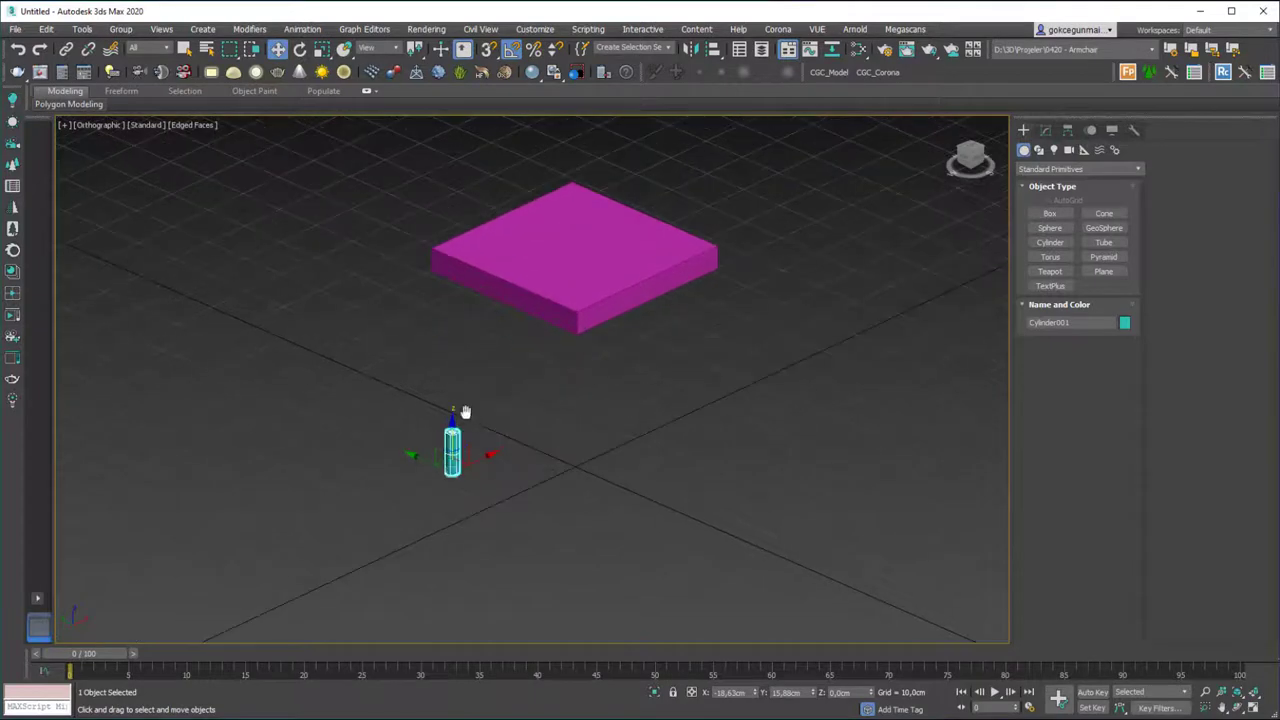
pyautogui.press('p')
pyautogui.moveTo(518, 395); pyautogui.dragTo(496, 402, button='middle')
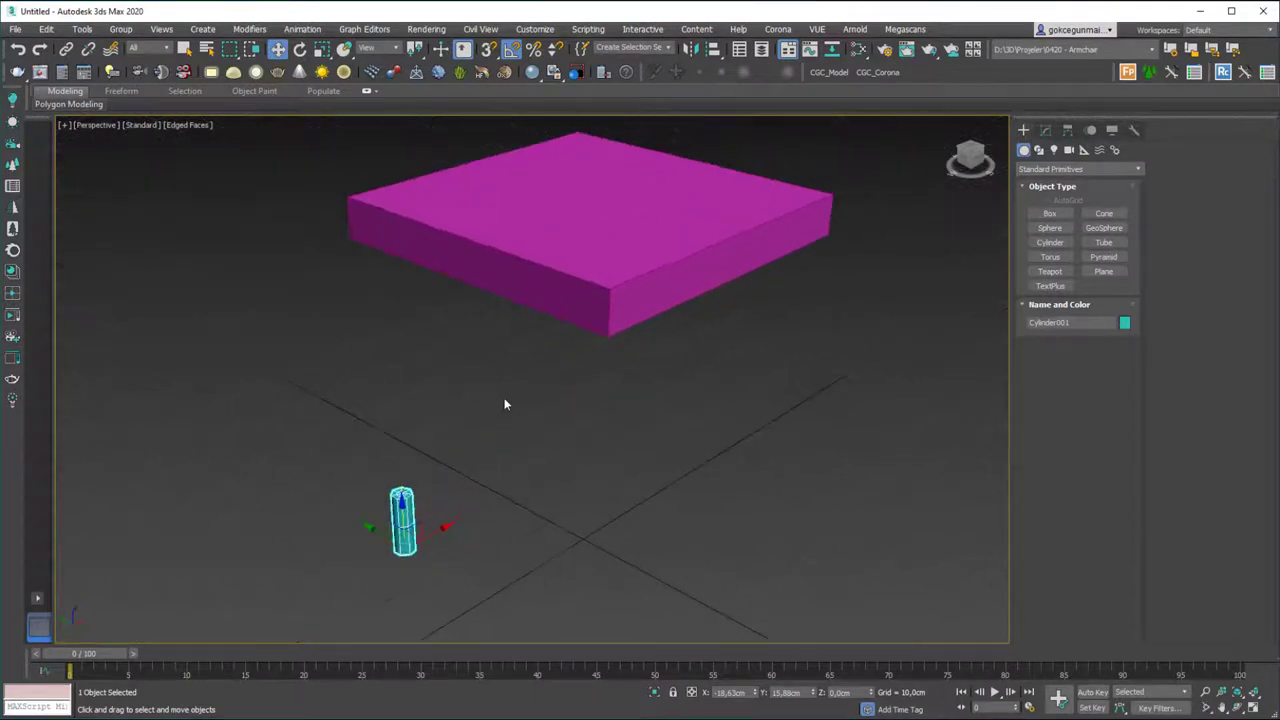
# - Give the cylinder 12 sides, 1 cap segment and 1 height segment, and raise its height to about 45 cm to meet the box
pyautogui.click(1046, 131)
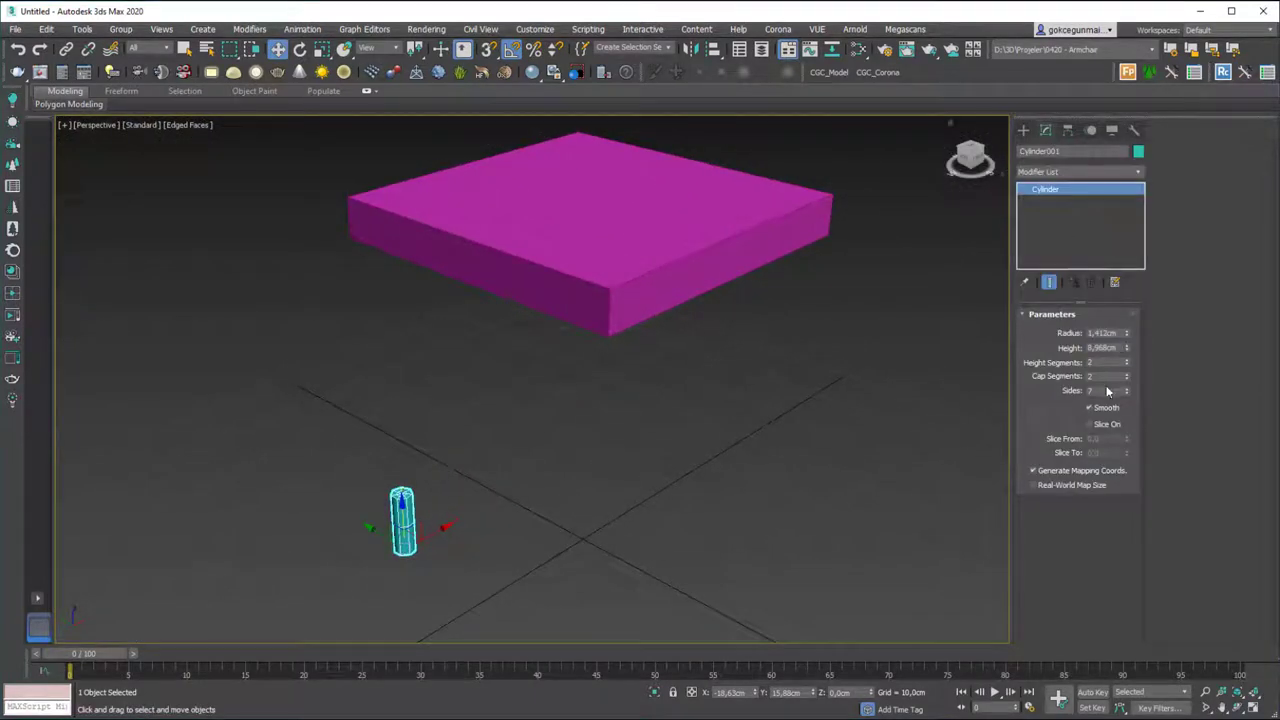
pyautogui.moveTo(1125, 389); pyautogui.dragTo(1126, 382)
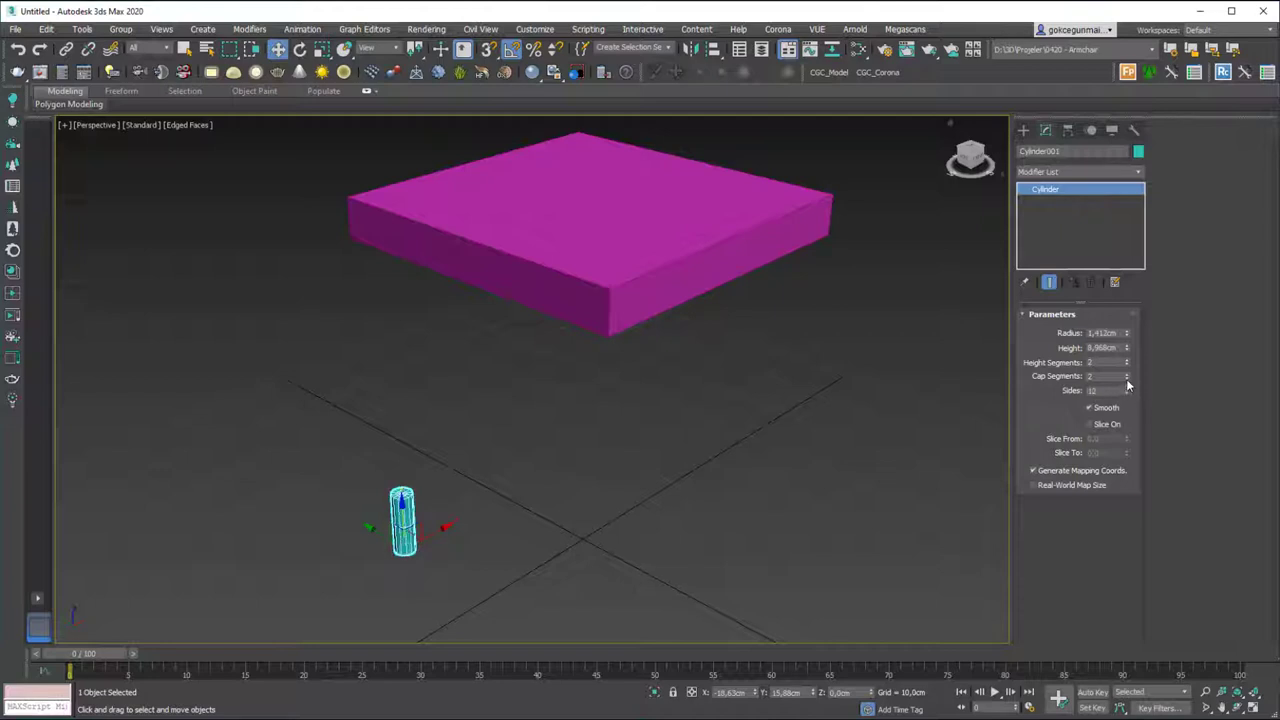
pyautogui.click(1126, 378)
pyautogui.click(1126, 365)
pyautogui.moveTo(1127, 348); pyautogui.dragTo(1127, 265)
pyautogui.keyDown('alt'); pyautogui.moveTo(515, 387); pyautogui.dragTo(798, 326, button='middle'); pyautogui.keyUp('alt')
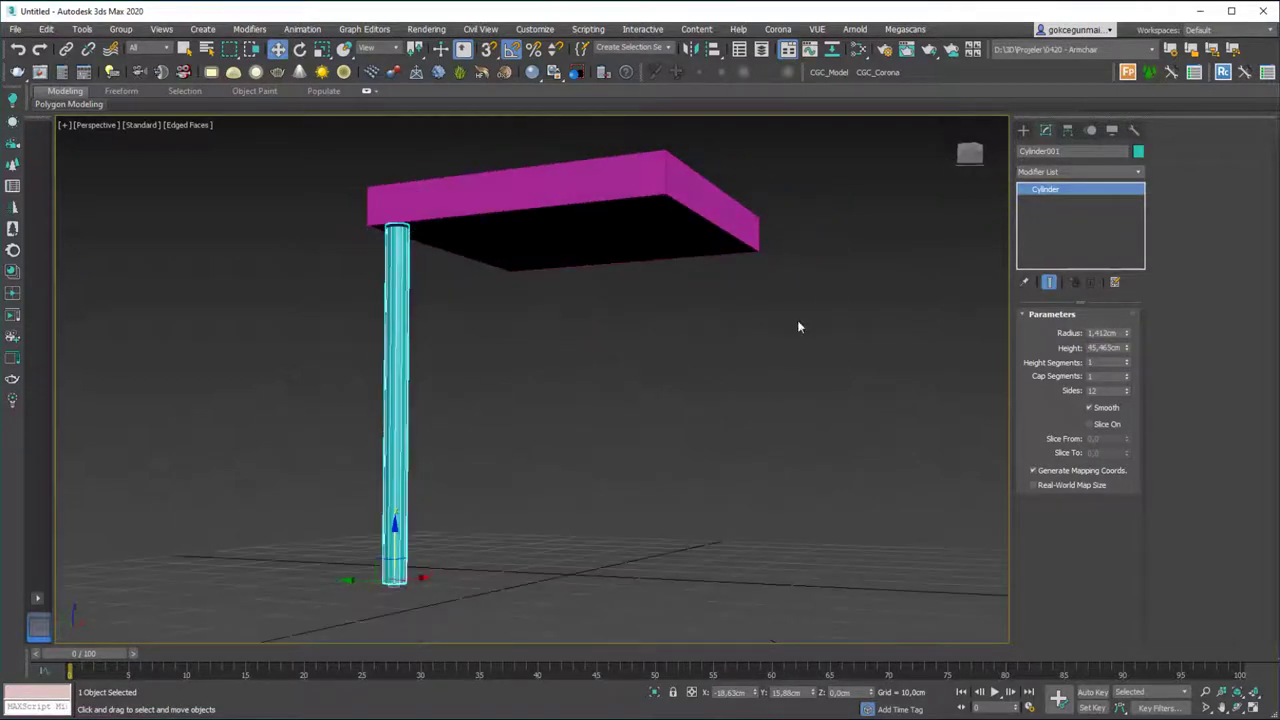
# - Set the leg cylinder's radius to 1.3 cm
pyautogui.keyDown('alt'); pyautogui.moveTo(514, 331); pyautogui.dragTo(565, 400, button='middle'); pyautogui.keyUp('alt')
pyautogui.doubleClick(1102, 334)
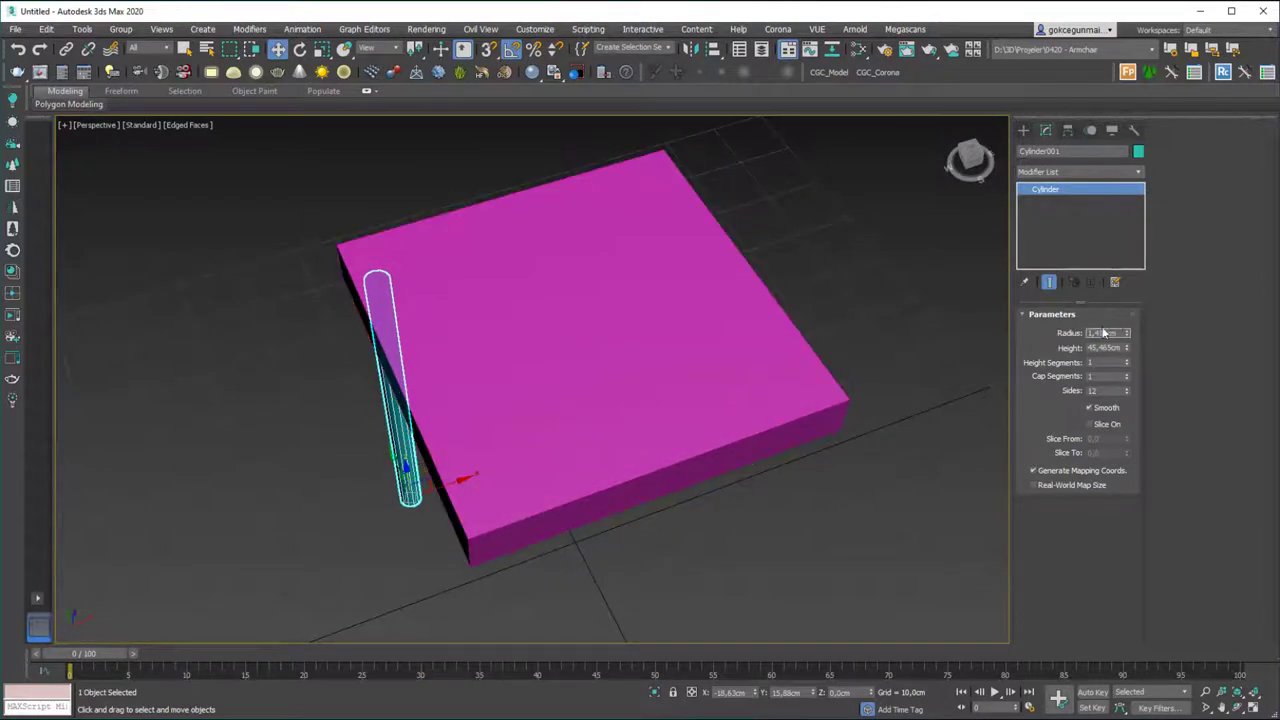
pyautogui.write('1')
pyautogui.press('Return')
pyautogui.moveTo(579, 396); pyautogui.dragTo(449, 434, button='middle')
pyautogui.press('t')
pyautogui.press('z')
pyautogui.scroll(-4, 500, 393)
pyautogui.scroll(-5, 522, 396)
pyautogui.scroll(-5, 526, 410)
pyautogui.moveTo(569, 426); pyautogui.dragTo(497, 400, button='middle')
pyautogui.keyDown('alt'); pyautogui.moveTo(497, 400); pyautogui.dragTo(499, 388, button='middle'); pyautogui.keyUp('alt')
pyautogui.moveTo(1117, 333); pyautogui.dragTo(1030, 321)
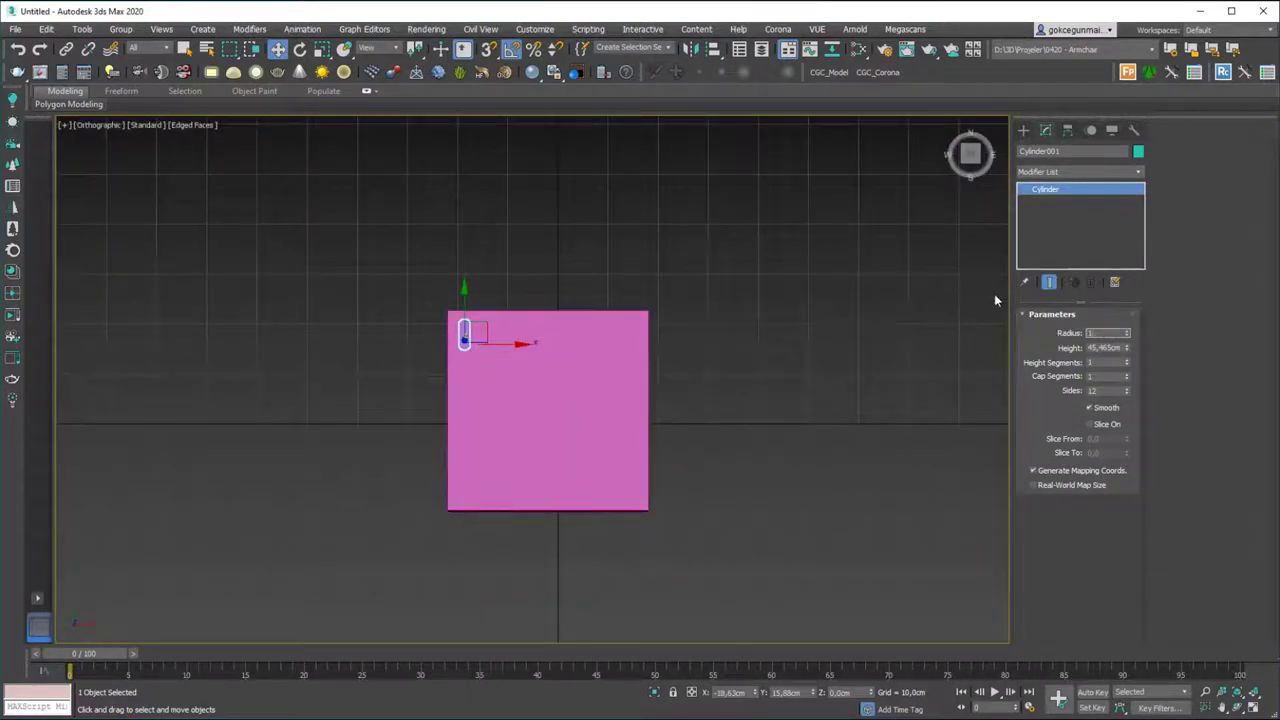
# - In the top view, copy the leg along X to the other corner on the same side of the box
pyautogui.keyDown('alt'); pyautogui.moveTo(608, 356); pyautogui.dragTo(501, 328, button='middle'); pyautogui.keyUp('alt')
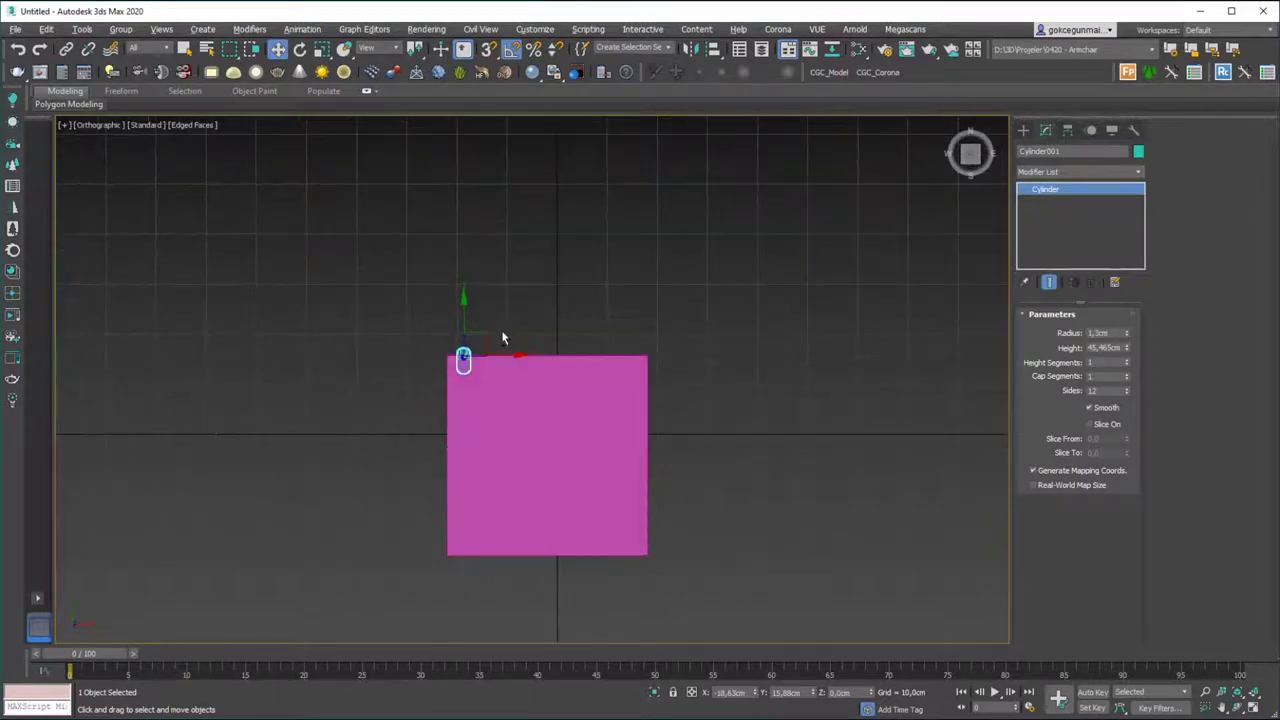
pyautogui.scroll(-3, 501, 355)
pyautogui.press('t')
pyautogui.press('z')
pyautogui.scroll(-8, 520, 350)
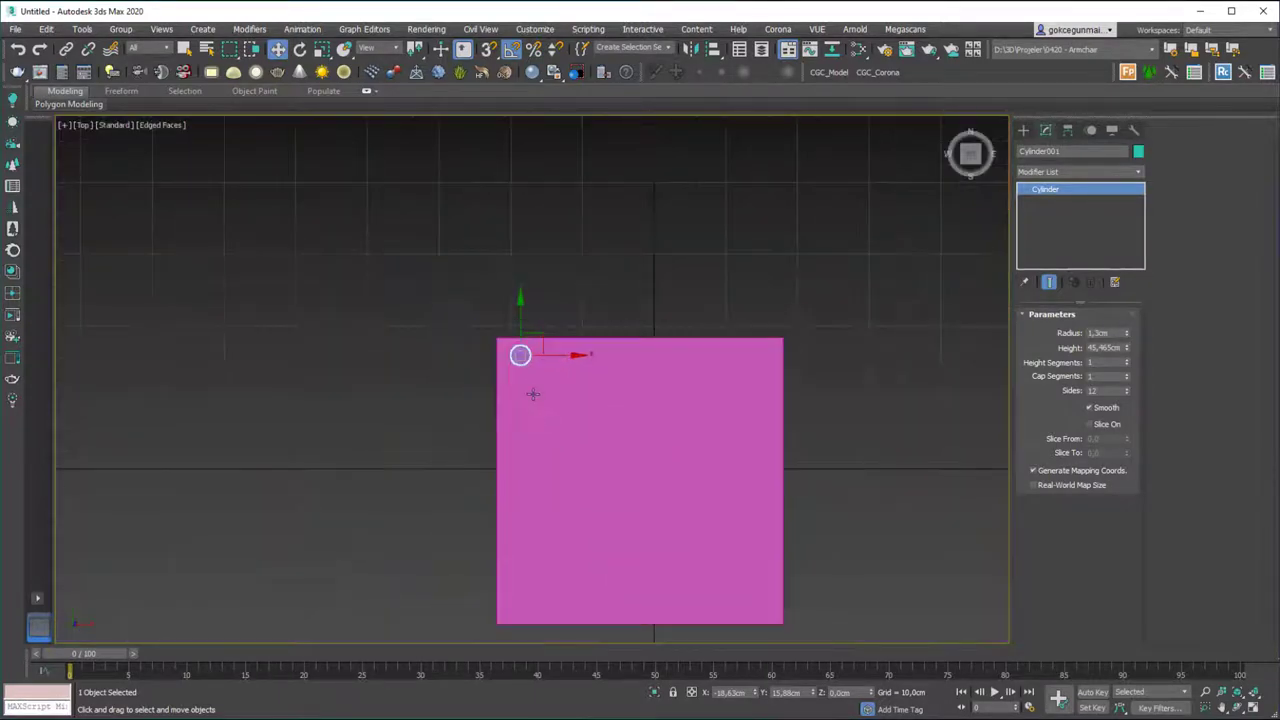
pyautogui.moveTo(588, 372); pyautogui.dragTo(528, 340, button='middle')
pyautogui.keyDown('shift'); pyautogui.moveTo(528, 340); pyautogui.dragTo(676, 350); pyautogui.keyUp('shift')
pyautogui.click(641, 428)
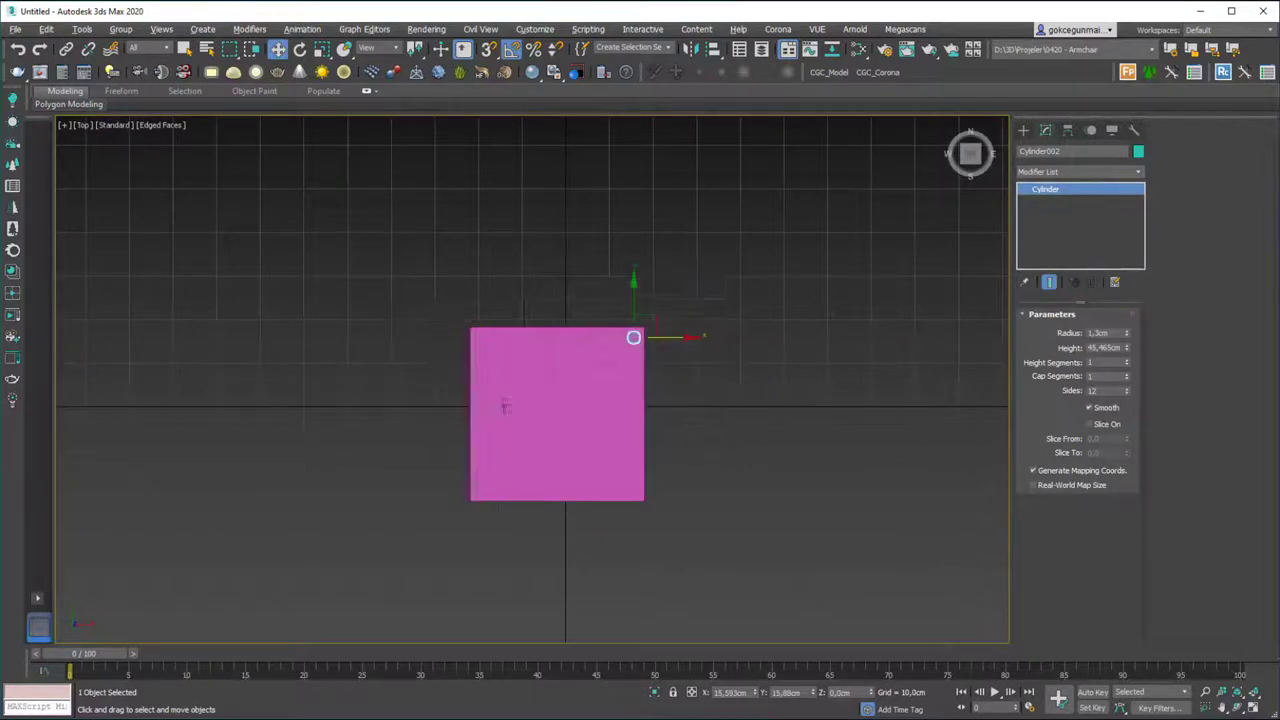
# - Select both legs and copy them to the two corners on the opposite side of the box
pyautogui.keyDown('alt'); pyautogui.moveTo(517, 423); pyautogui.dragTo(570, 336, button='middle'); pyautogui.keyUp('alt')
pyautogui.keyDown('ctrl'); pyautogui.click(531, 442); pyautogui.keyUp('ctrl')
pyautogui.moveTo(551, 362)
pyautogui.keyDown('shift'); pyautogui.mouseDown()
pyautogui.moveTo(608, 378)
pyautogui.moveTo(655, 420)
pyautogui.mouseUp(); pyautogui.keyUp('shift')
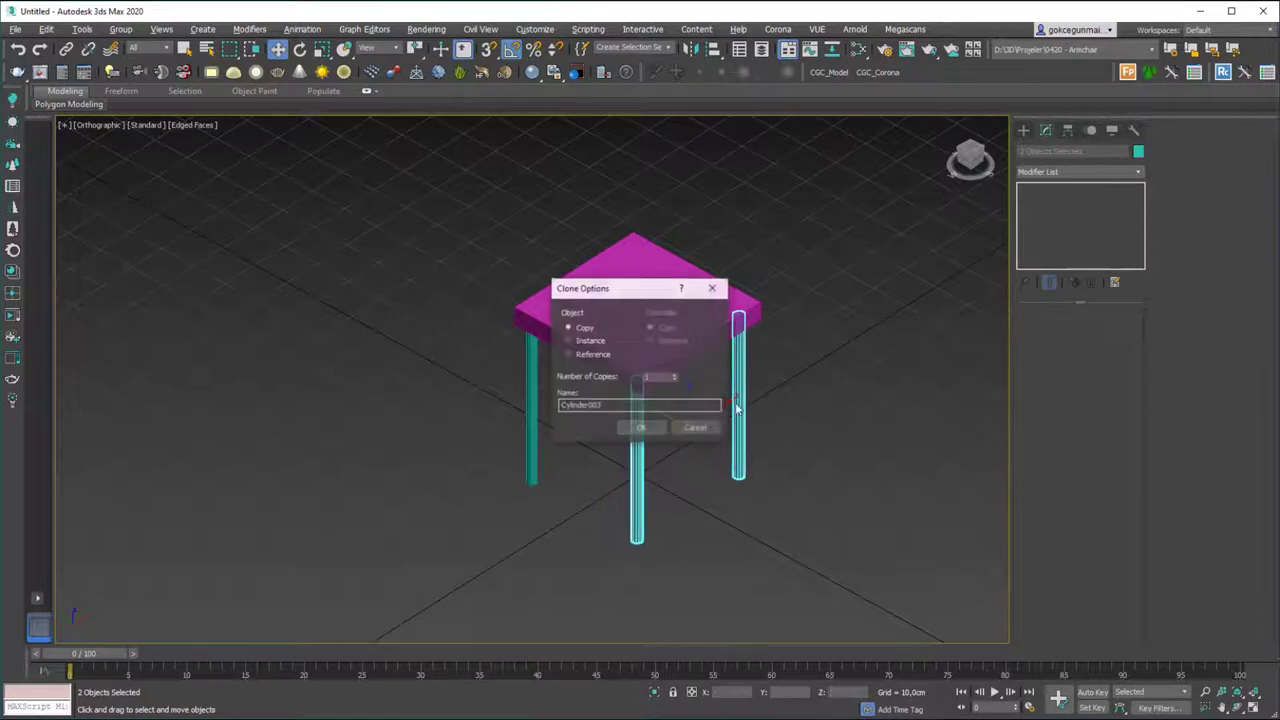
pyautogui.click(655, 426)
# - Turn off the edged faces display and delete the box and all four legs
pyautogui.press('F4')
pyautogui.moveTo(696, 408)
pyautogui.mouseDown(button='middle')
pyautogui.moveTo(578, 455)
pyautogui.moveTo(541, 447)
pyautogui.moveTo(568, 463)
pyautogui.moveTo(554, 407)
pyautogui.moveTo(565, 418)
pyautogui.moveTo(544, 399)
pyautogui.moveTo(528, 434)
pyautogui.moveTo(567, 403)
pyautogui.moveTo(550, 454)
pyautogui.mouseUp(button='middle')
pyautogui.scroll(-3, 543, 448)
pyautogui.press('p')
pyautogui.click(540, 440)
pyautogui.press('z')
pyautogui.scroll(-5, 530, 412)
pyautogui.hotkey('ctrl', 'a')
pyautogui.press('Delete')
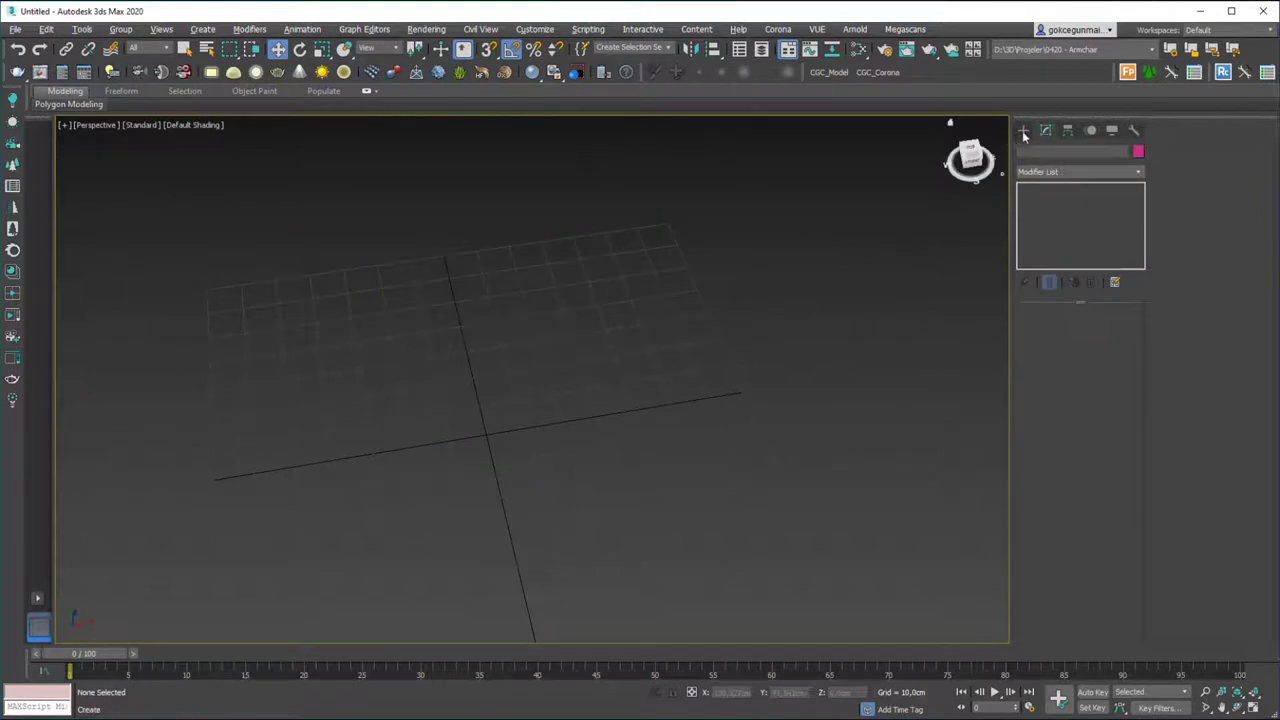
# - Create a new cylinder at the grid centre, about 25 cm high
pyautogui.click(1023, 130)
pyautogui.click(1050, 242)
pyautogui.moveTo(493, 443); pyautogui.dragTo(518, 436)
pyautogui.click(511, 337)
pyautogui.press('w')
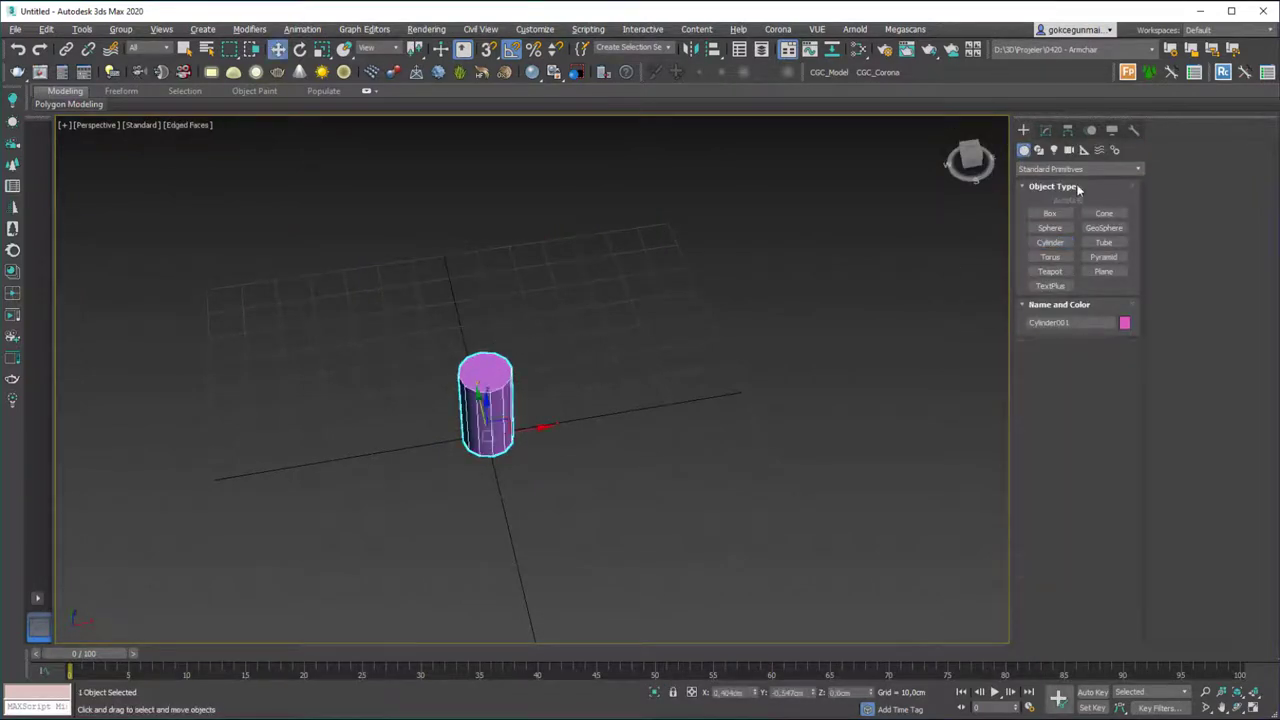
# - Add an Edit Poly modifier to the cylinder and select its top polygon
pyautogui.click(1046, 130)
pyautogui.click(1057, 172)
pyautogui.click(1047, 221)
pyautogui.scroll(8, 460, 360)
pyautogui.scroll(-6, 476, 316)
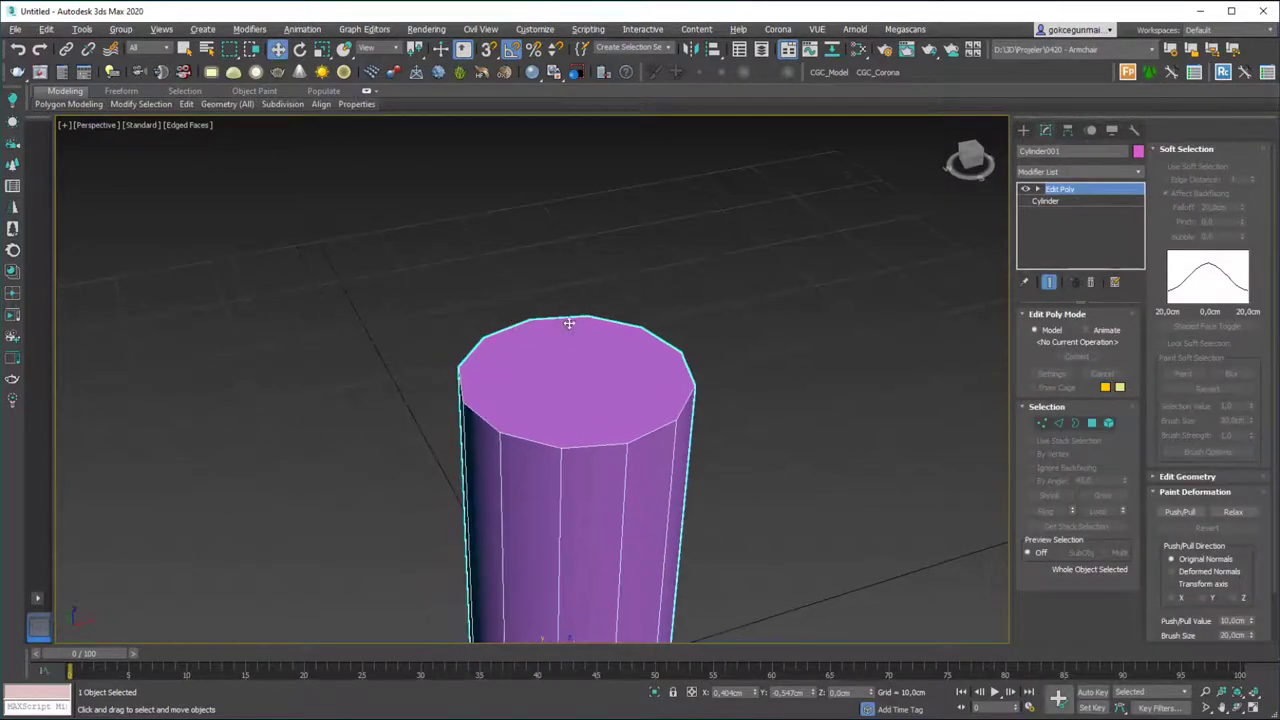
pyautogui.press('4')
pyautogui.click(560, 325)
pyautogui.keyDown('alt'); pyautogui.moveTo(560, 325); pyautogui.dragTo(554, 311, button='middle'); pyautogui.keyUp('alt')
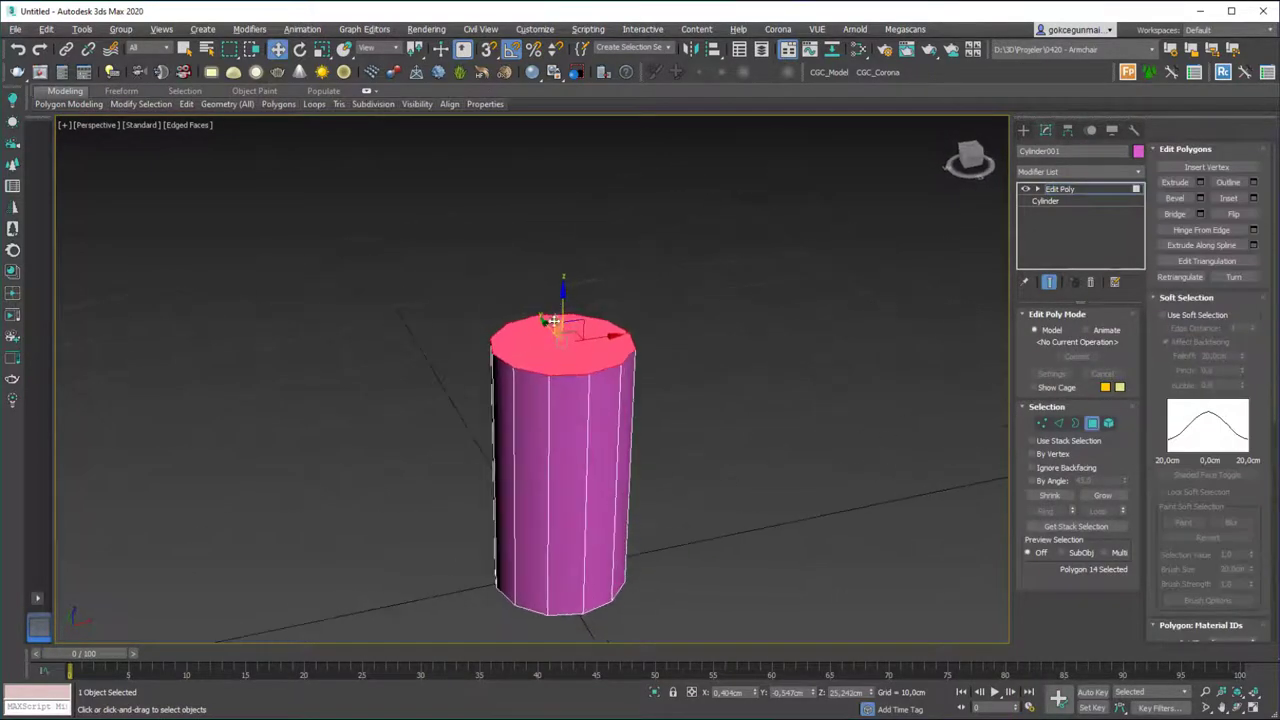
# - Extrude the top polygon upward and rotate it so the new section tilts sideways
pyautogui.click(1203, 183)
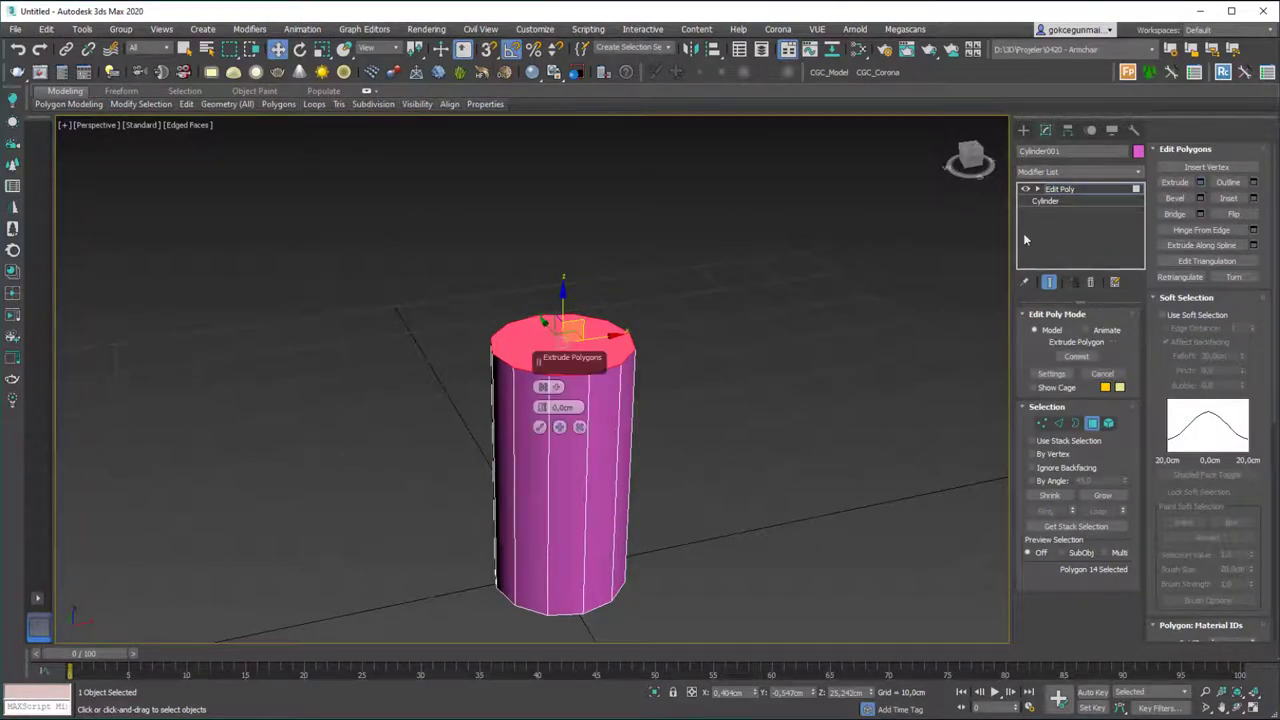
pyautogui.moveTo(542, 408); pyautogui.dragTo(547, 429)
pyautogui.click(540, 427)
pyautogui.press('e')
pyautogui.moveTo(600, 233); pyautogui.dragTo(666, 193)
# - Delete the tilted end polygon and switch to border selection for the open end
pyautogui.keyDown('alt'); pyautogui.moveTo(636, 345); pyautogui.dragTo(530, 374, button='middle'); pyautogui.keyUp('alt')
pyautogui.press('Delete')
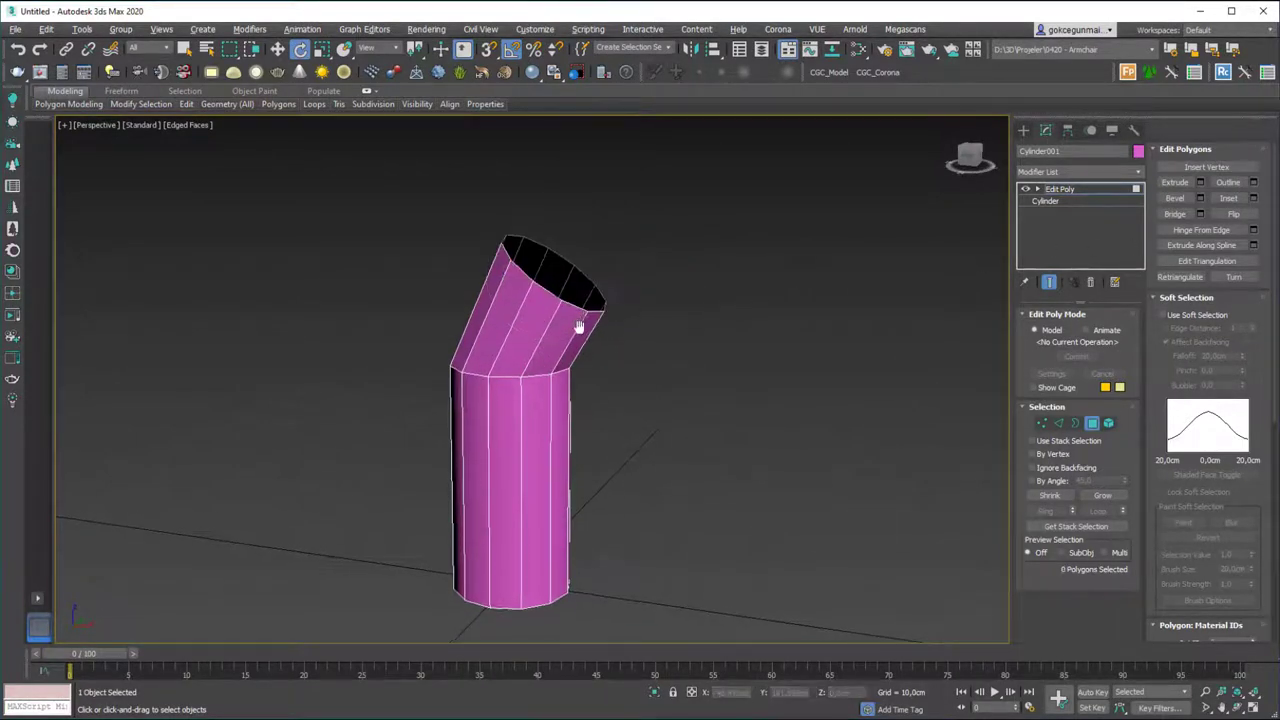
pyautogui.keyDown('alt'); pyautogui.moveTo(586, 323); pyautogui.dragTo(614, 296, button='middle'); pyautogui.keyUp('alt')
pyautogui.press('3')
pyautogui.click(578, 325)
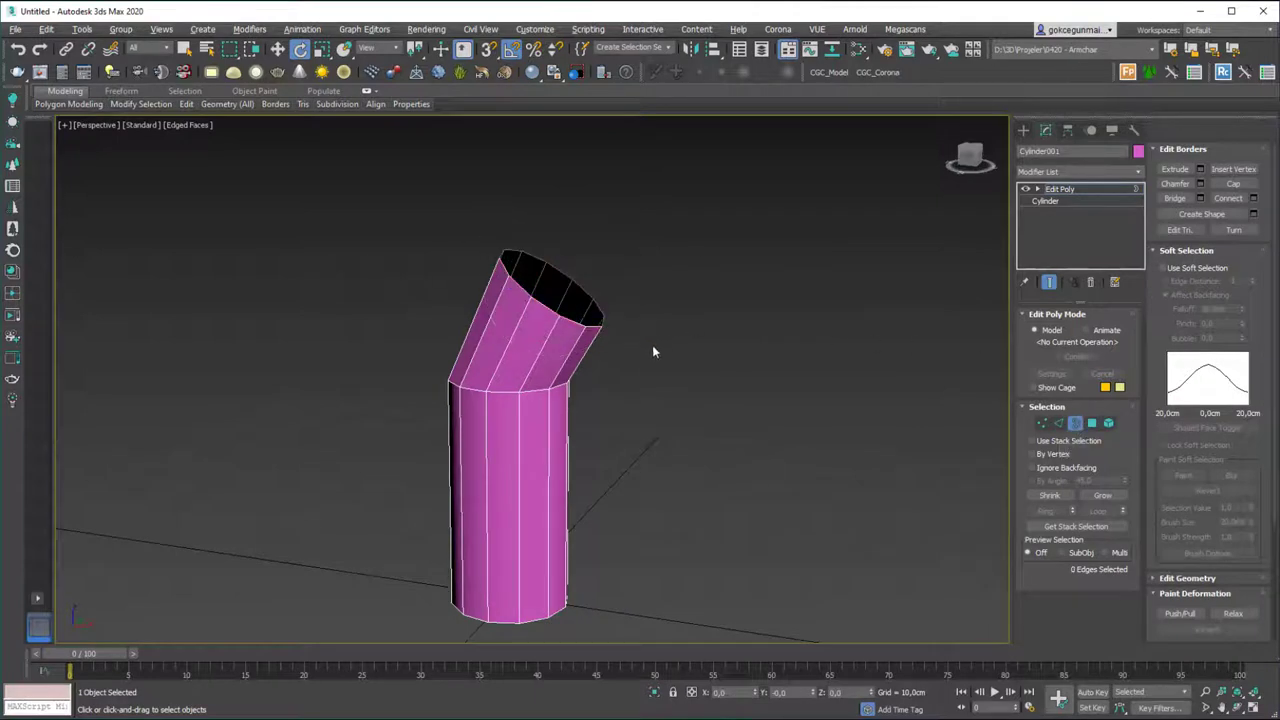
# - Extend the open border in successive moved and rotated sections to bend the tube into a horizontal elbow
pyautogui.press('w')
pyautogui.keyDown('alt'); pyautogui.moveTo(568, 301); pyautogui.dragTo(596, 292, button='middle'); pyautogui.keyUp('alt')
pyautogui.keyDown('shift'); pyautogui.moveTo(578, 263); pyautogui.dragTo(822, 214); pyautogui.keyUp('shift')
pyautogui.press('e')
pyautogui.press('w')
pyautogui.press('e')
pyautogui.keyDown('alt'); pyautogui.moveTo(822, 214); pyautogui.dragTo(585, 545, button='middle'); pyautogui.keyUp('alt')
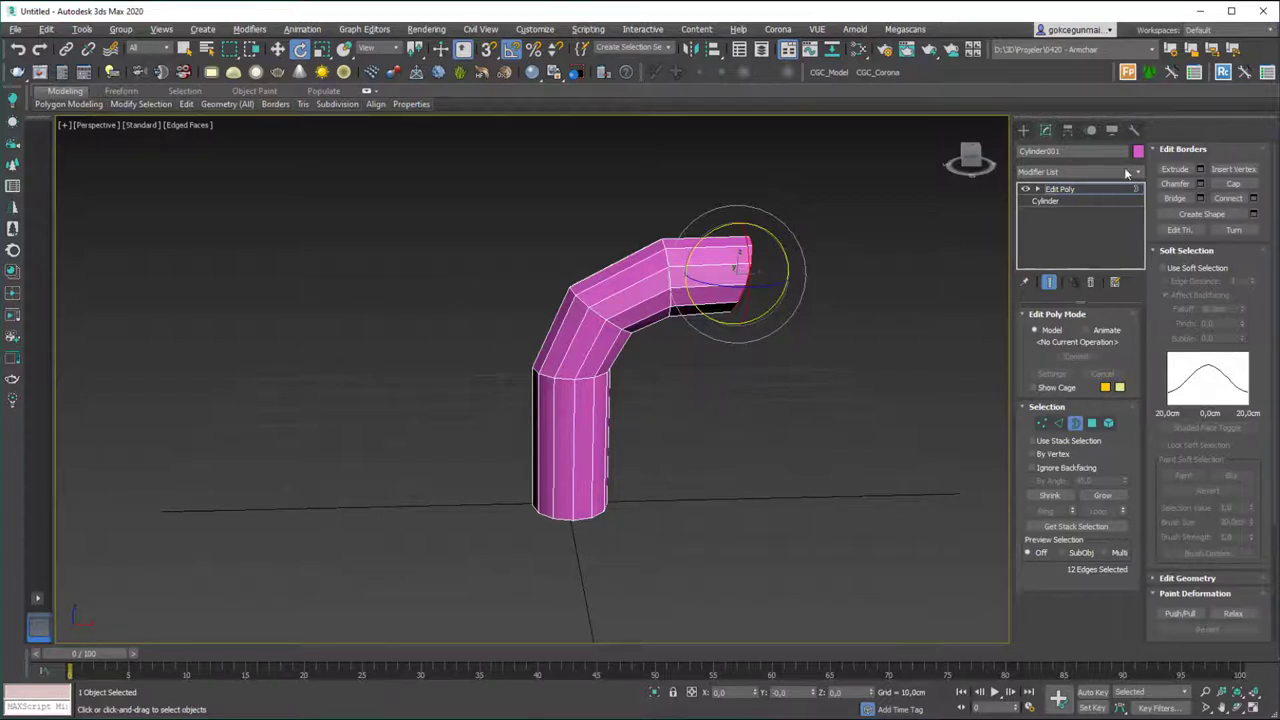
# - Delete the bent tube
pyautogui.click(1103, 188)
pyautogui.press('Delete')
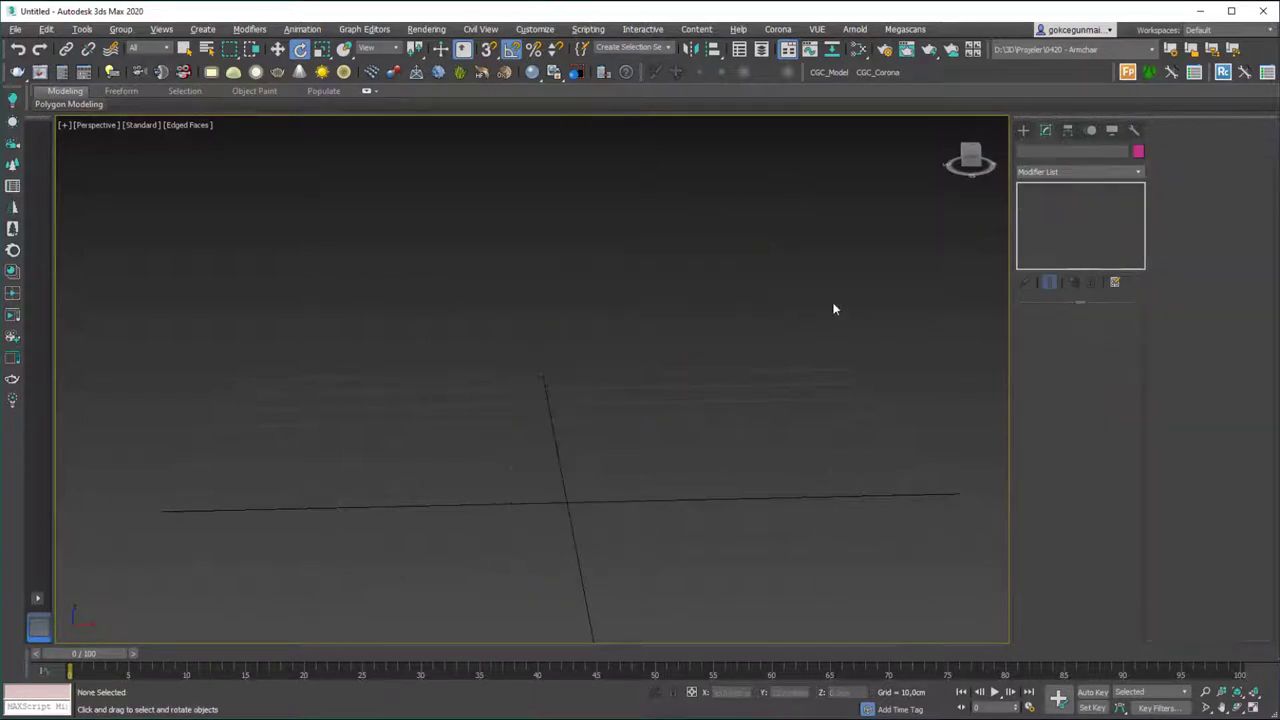
# - Create a sphere at the grid centre with a radius of about 13.8 cm and 23 segments
pyautogui.click(1025, 132)
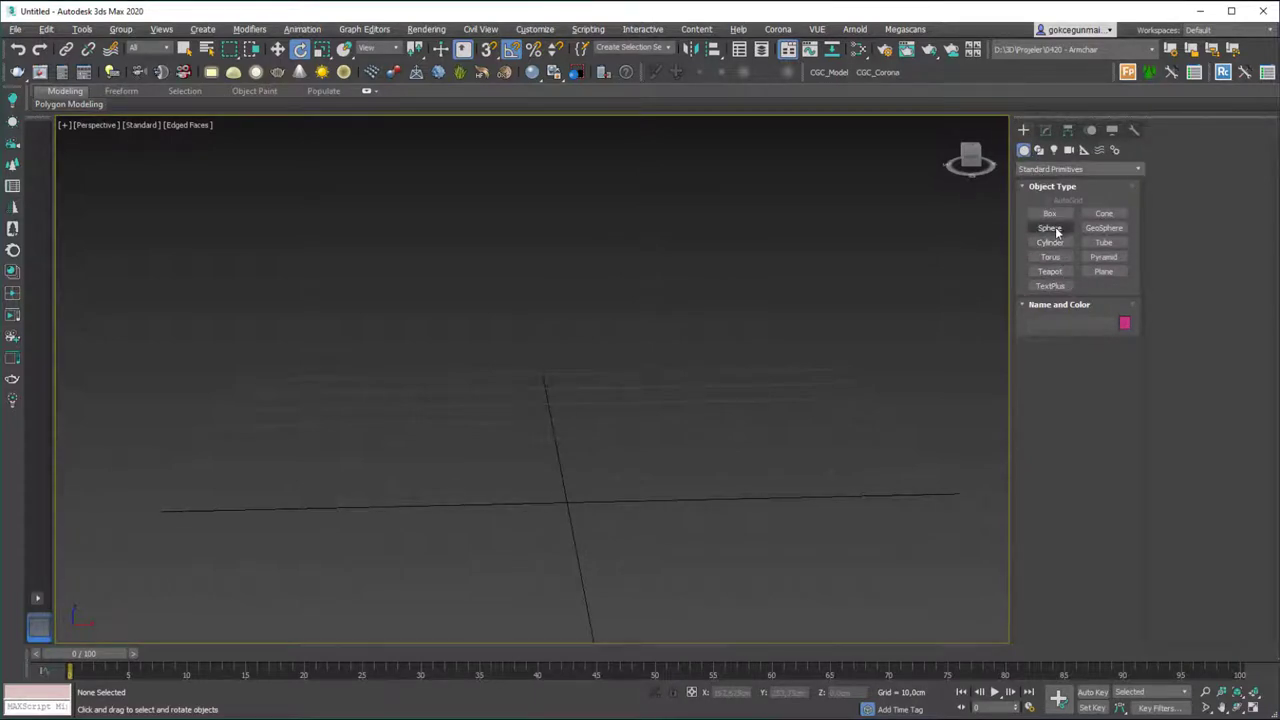
pyautogui.click(1052, 228)
pyautogui.moveTo(566, 500); pyautogui.dragTo(641, 499)
pyautogui.press('e')
pyautogui.keyDown('alt'); pyautogui.moveTo(557, 454); pyautogui.dragTo(574, 420, button='middle'); pyautogui.keyUp('alt')
pyautogui.press('z')
pyautogui.scroll(-4, 595, 416)
pyautogui.click(1046, 131)
pyautogui.moveTo(1116, 336)
pyautogui.mouseDown()
pyautogui.moveTo(1115, 306)
pyautogui.moveTo(1117, 370)
pyautogui.moveTo(1116, 343)
pyautogui.mouseUp()
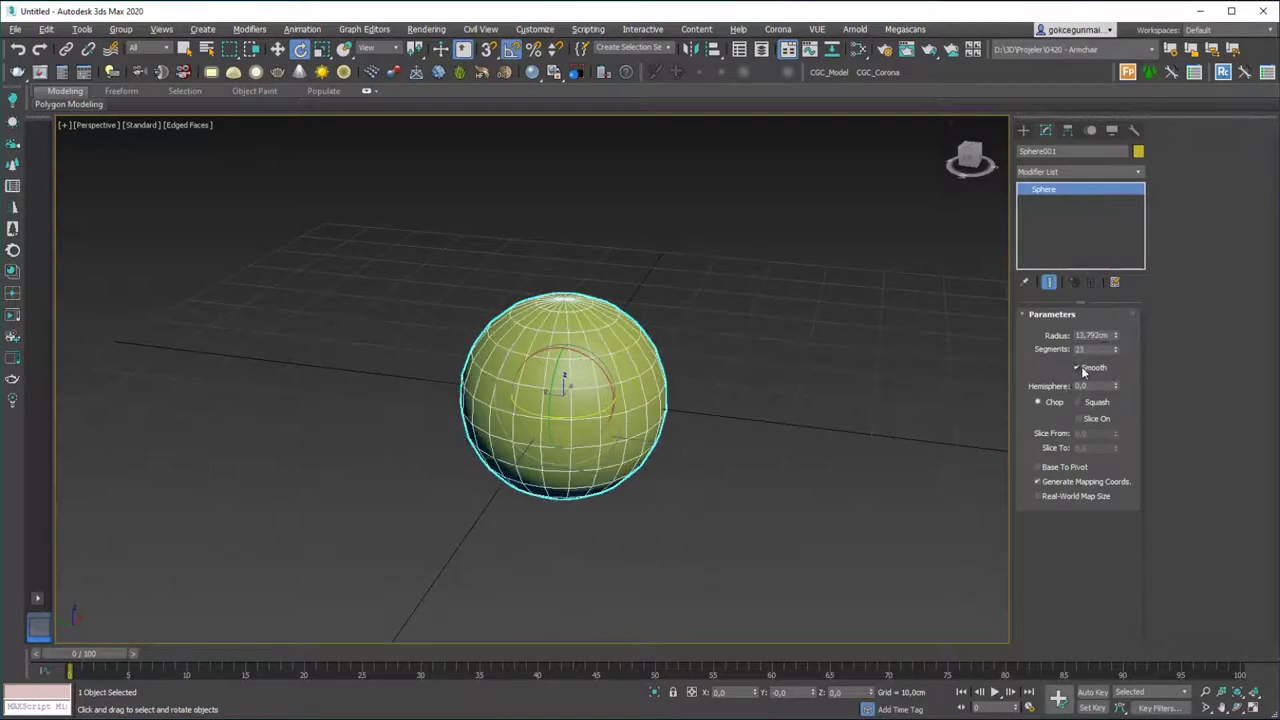
# - Hide the edged faces and compare the sphere with Smooth off and on
pyautogui.press('F4')
pyautogui.click(1090, 369)
pyautogui.click(1089, 368)
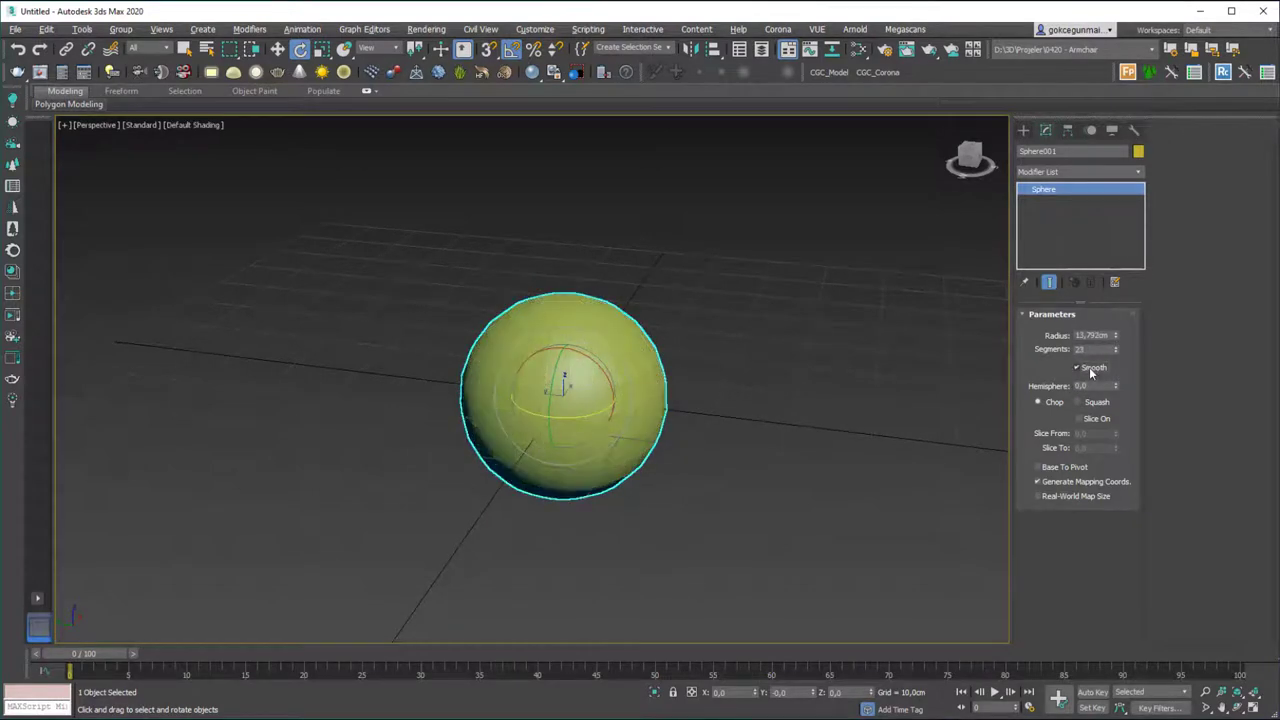
pyautogui.click(1090, 367)
pyautogui.click(1090, 367)
# - Try a Hemisphere value of about 0.585 on the sphere and reset it to 0
pyautogui.moveTo(1116, 386); pyautogui.dragTo(1114, 302)
pyautogui.keyDown('alt'); pyautogui.moveTo(662, 374); pyautogui.dragTo(606, 372, button='middle'); pyautogui.keyUp('alt')
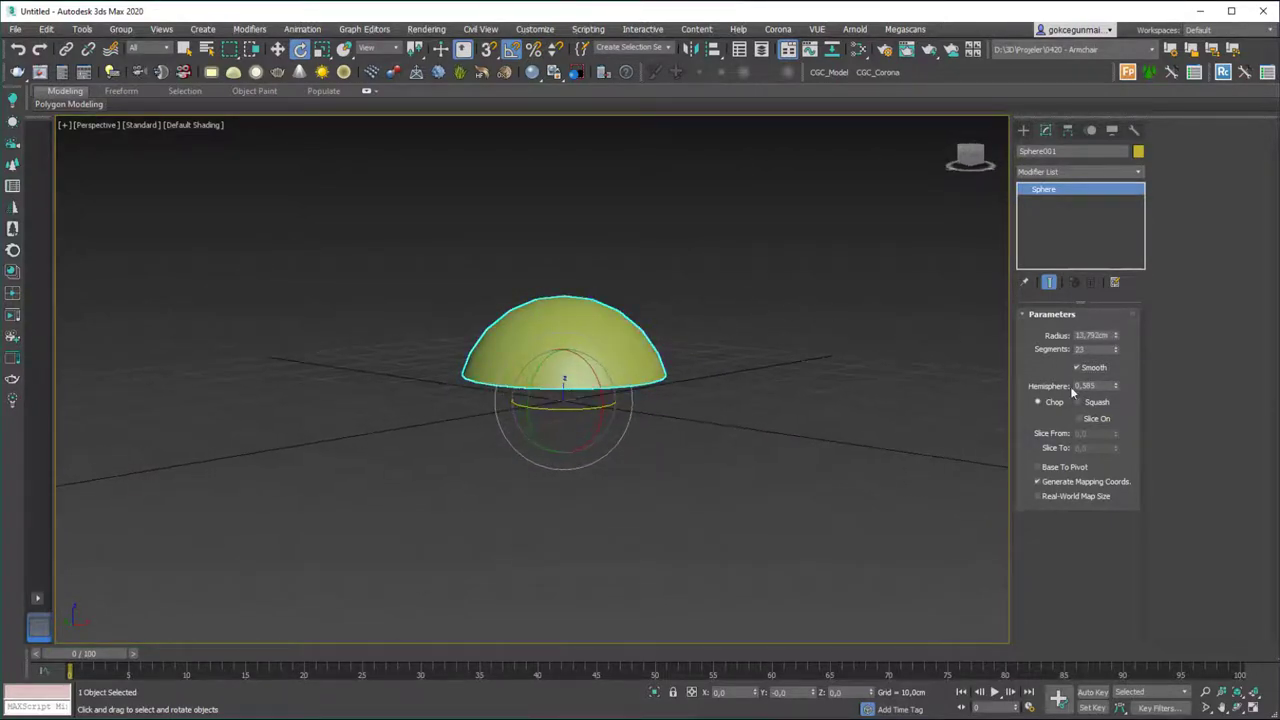
pyautogui.rightClick(1123, 388)
pyautogui.click(1121, 386)
pyautogui.rightClick(1122, 388)
pyautogui.click(1133, 363)
pyautogui.rightClick(1117, 387)
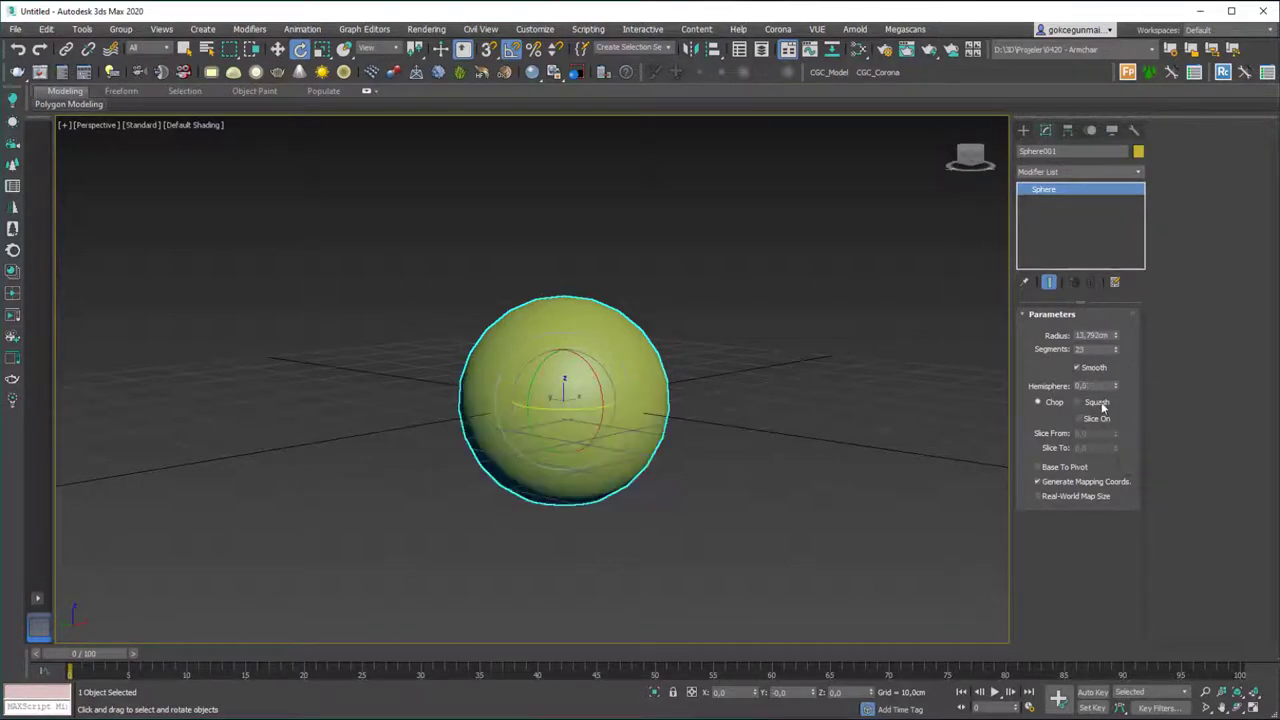
# - Cut the sphere with a Hemisphere value of about 0.505, show edged faces, and compare Squash before returning to Chop
pyautogui.moveTo(1117, 386); pyautogui.dragTo(1115, 315)
pyautogui.press('F4')
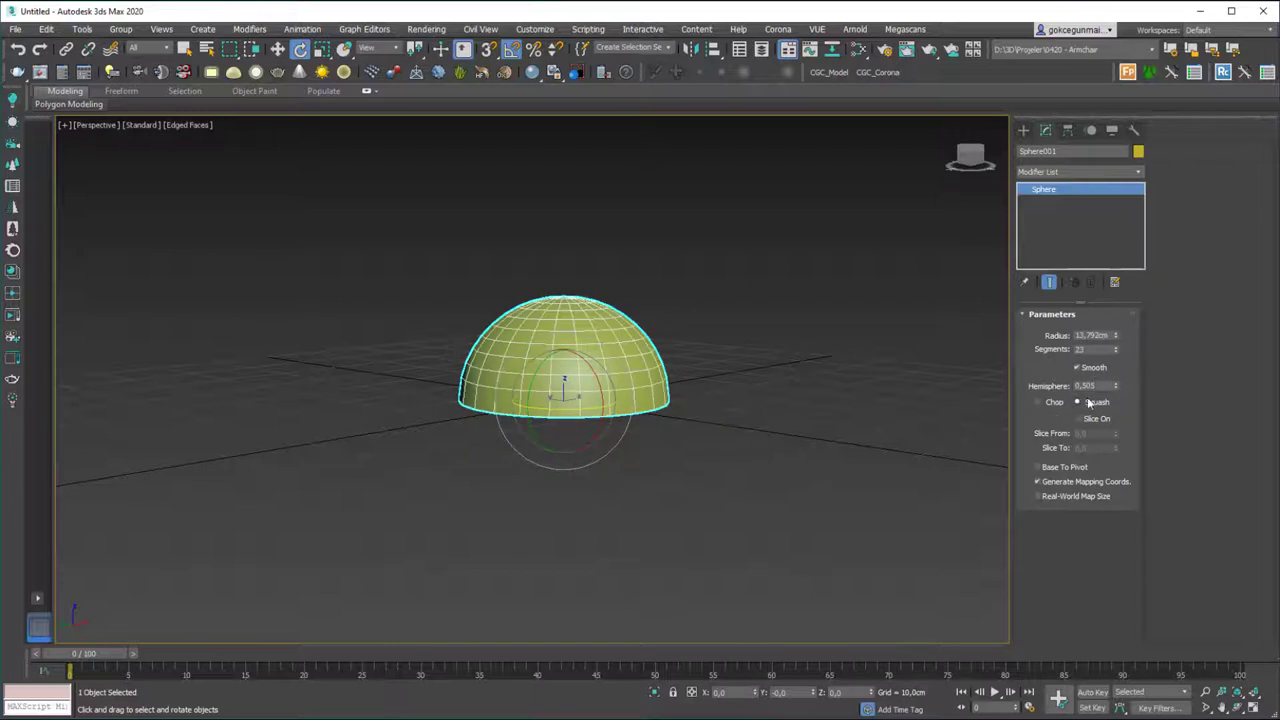
pyautogui.click(1053, 404)
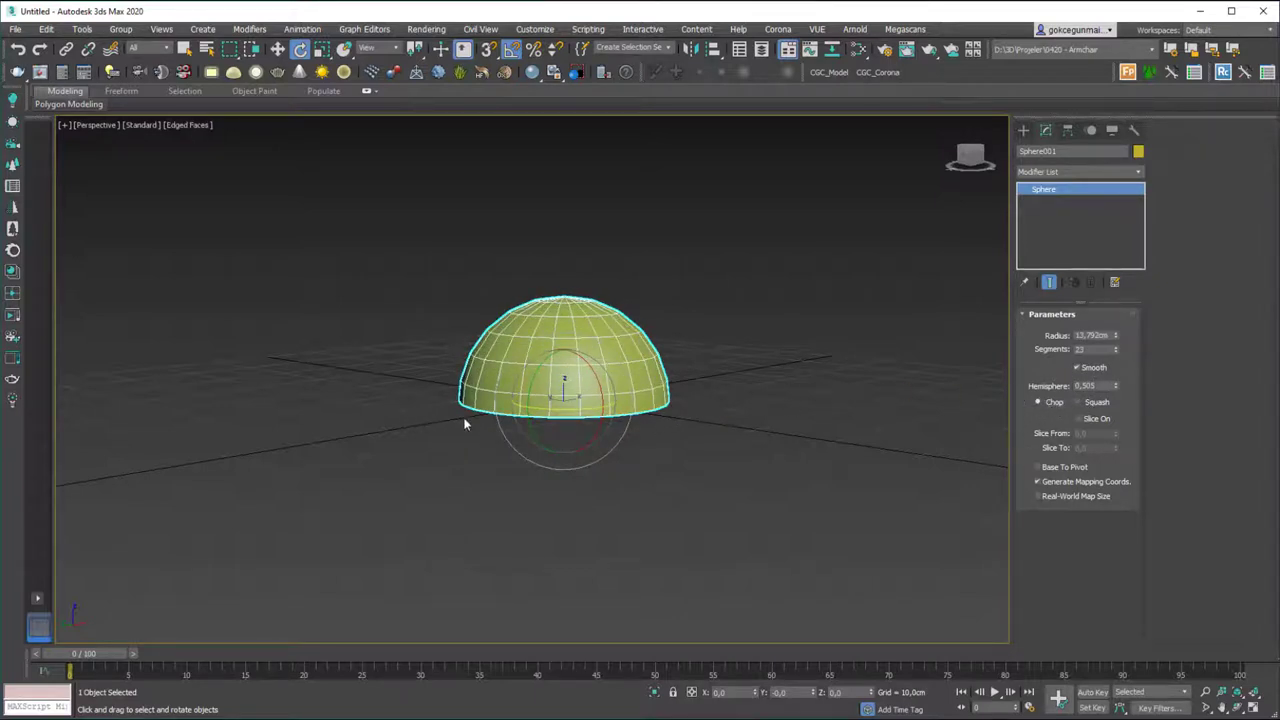
# - Compare Squash on the half-cut sphere, then restore the full sphere with Hemisphere 0 and Chop
pyautogui.click(1080, 400)
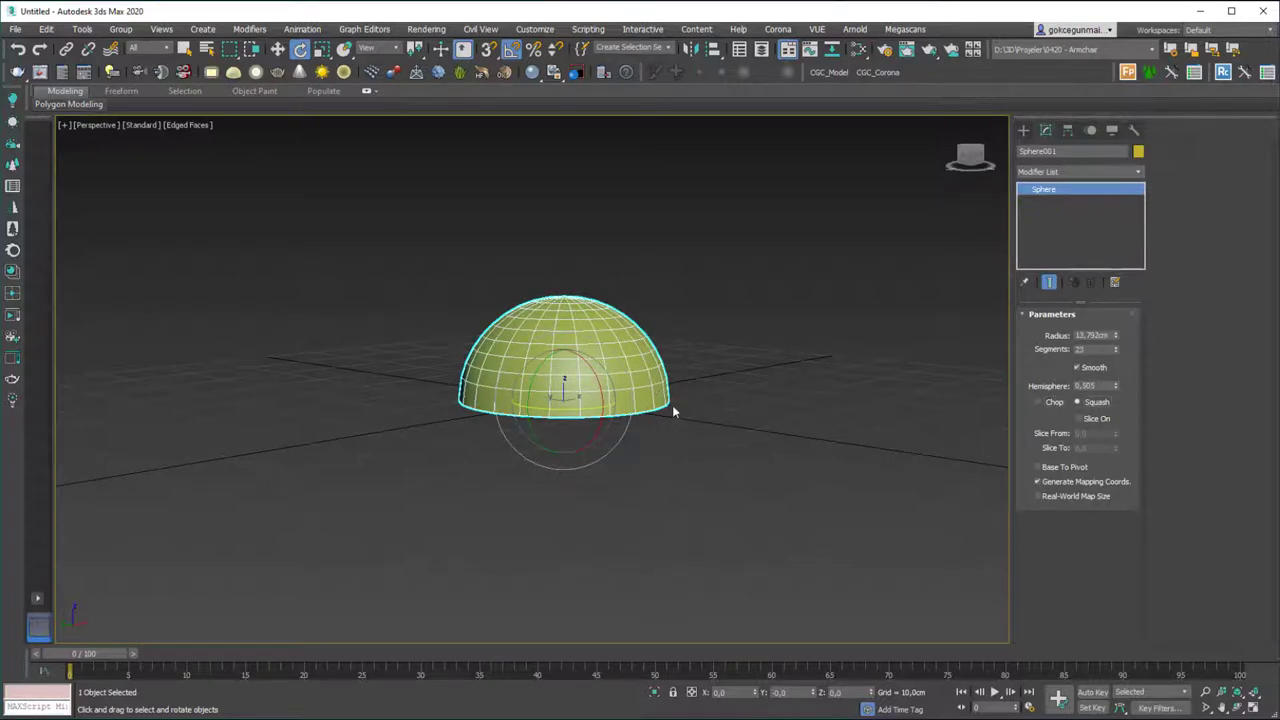
pyautogui.keyDown('alt'); pyautogui.moveTo(575, 448); pyautogui.dragTo(627, 441, button='middle'); pyautogui.keyUp('alt')
pyautogui.moveTo(1116, 386)
pyautogui.mouseDown()
pyautogui.moveTo(1123, 402)
pyautogui.moveTo(1115, 360)
pyautogui.moveTo(1115, 406)
pyautogui.moveTo(1112, 390)
pyautogui.mouseUp()
pyautogui.click(1055, 402)
# - Turn on Slice for the sphere and cut it with Slice From about 152.5 and Slice To about 29.5
pyautogui.click(1085, 419)
pyautogui.keyDown('alt'); pyautogui.moveTo(714, 394); pyautogui.dragTo(812, 446, button='middle'); pyautogui.keyUp('alt')
pyautogui.click(1105, 421)
pyautogui.click(1105, 421)
pyautogui.moveTo(1115, 433); pyautogui.dragTo(1113, 324)
pyautogui.keyDown('alt'); pyautogui.moveTo(697, 408); pyautogui.dragTo(505, 412, button='middle'); pyautogui.keyUp('alt')
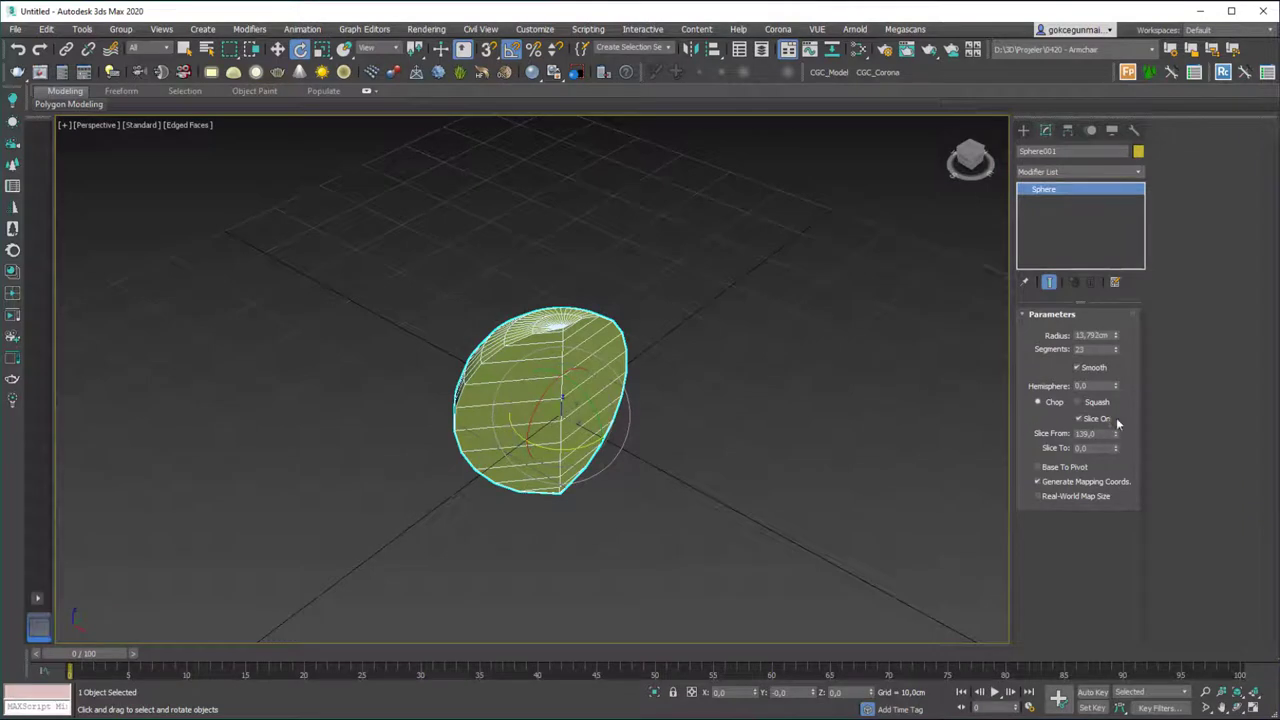
pyautogui.moveTo(1117, 433)
pyautogui.mouseDown()
pyautogui.moveTo(1117, 405)
pyautogui.moveTo(1115, 452)
pyautogui.mouseUp()
pyautogui.keyDown('alt'); pyautogui.moveTo(891, 403); pyautogui.dragTo(586, 443, button='middle'); pyautogui.keyUp('alt')
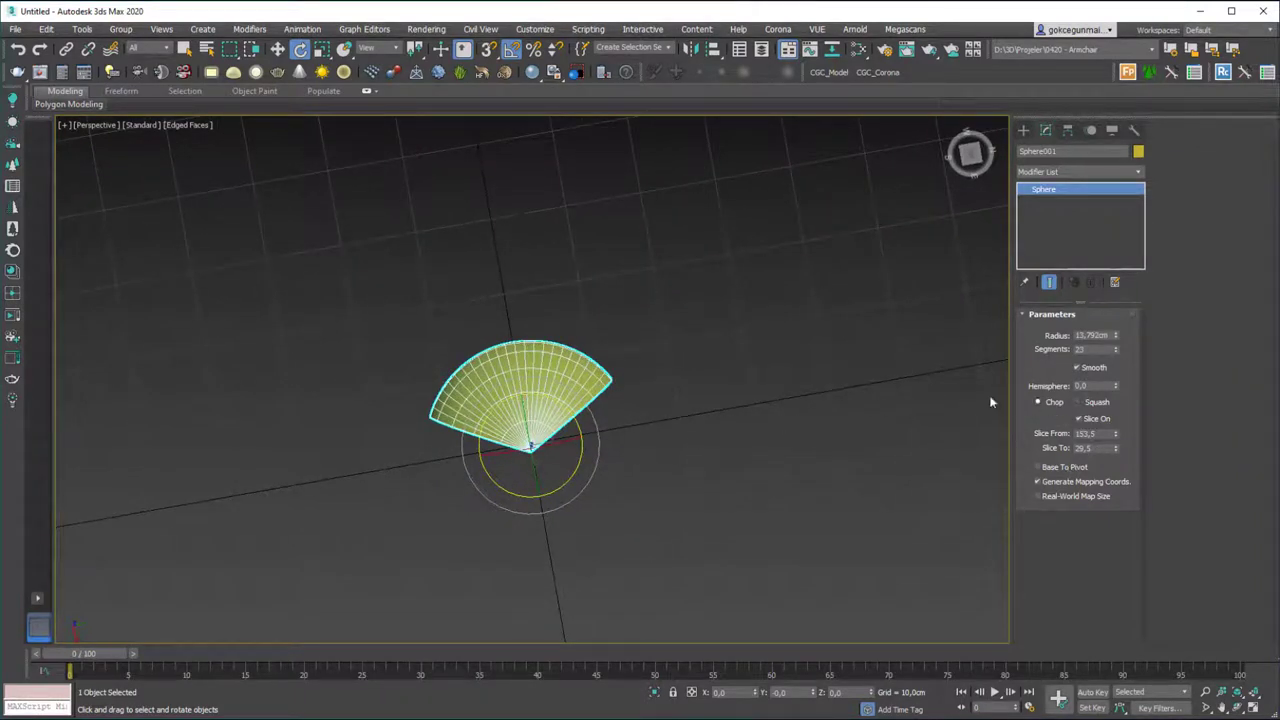
# - Delete the sliced sphere and create a full sphere at the grid centre with a radius of about 16 cm
pyautogui.press('Delete')
pyautogui.click(1023, 130)
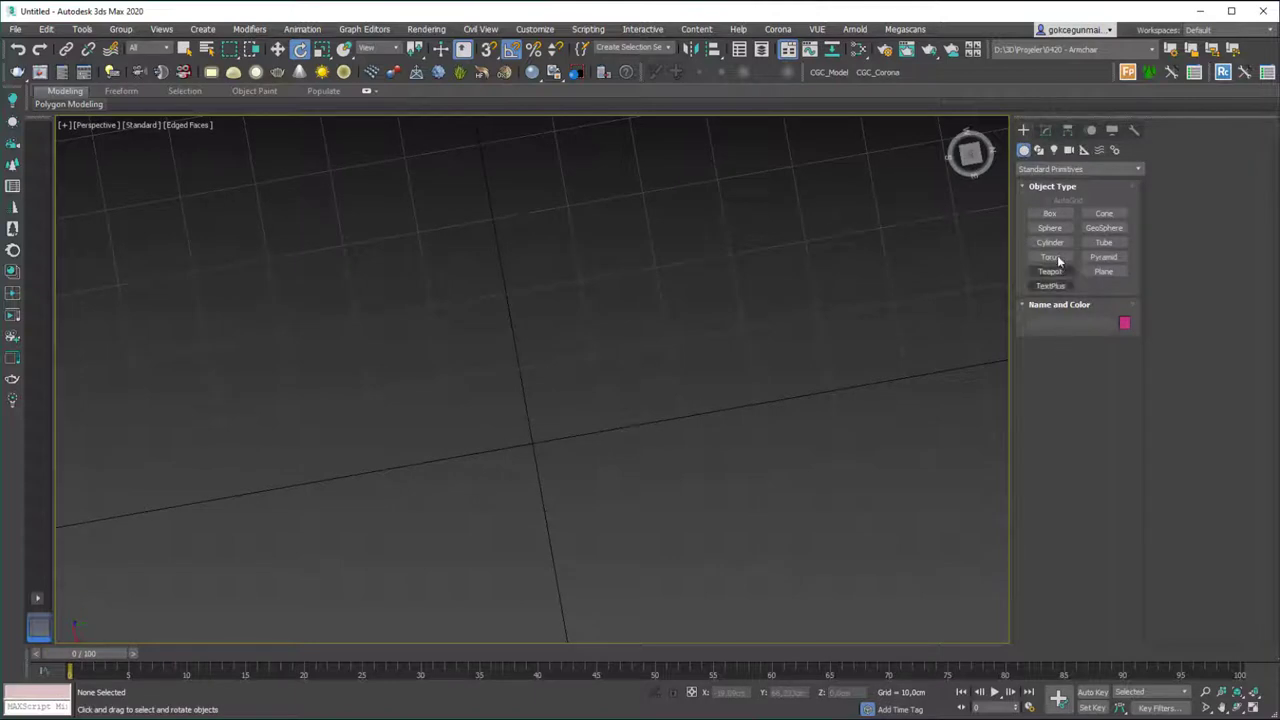
pyautogui.click(1050, 228)
pyautogui.keyDown('alt'); pyautogui.moveTo(529, 414); pyautogui.dragTo(575, 390, button='middle'); pyautogui.keyUp('alt')
pyautogui.moveTo(573, 385); pyautogui.dragTo(621, 413)
pyautogui.keyDown('alt'); pyautogui.moveTo(621, 413); pyautogui.dragTo(747, 410, button='middle'); pyautogui.keyUp('alt')
pyautogui.keyDown('alt'); pyautogui.moveTo(581, 428); pyautogui.dragTo(600, 478, button='middle'); pyautogui.keyUp('alt')
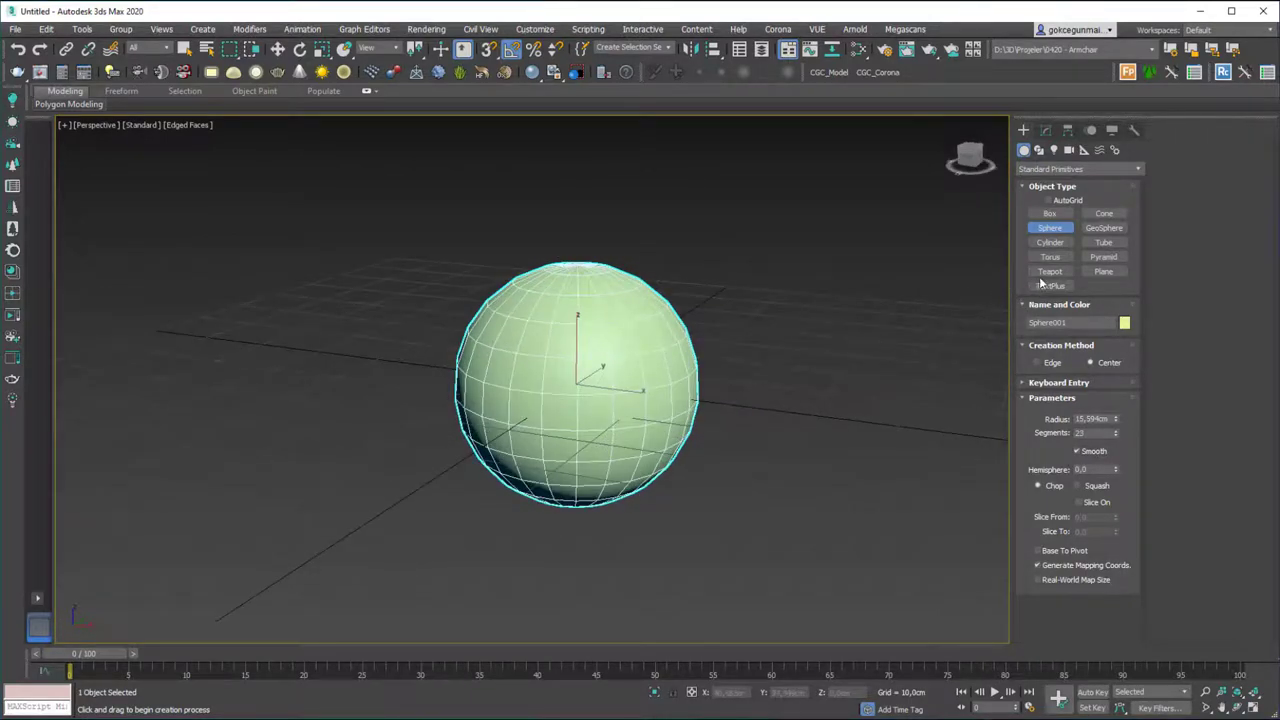
# - Replace the sphere with one at the grid centre created with Base To Pivot on, so it rests on the grid
pyautogui.press('Delete')
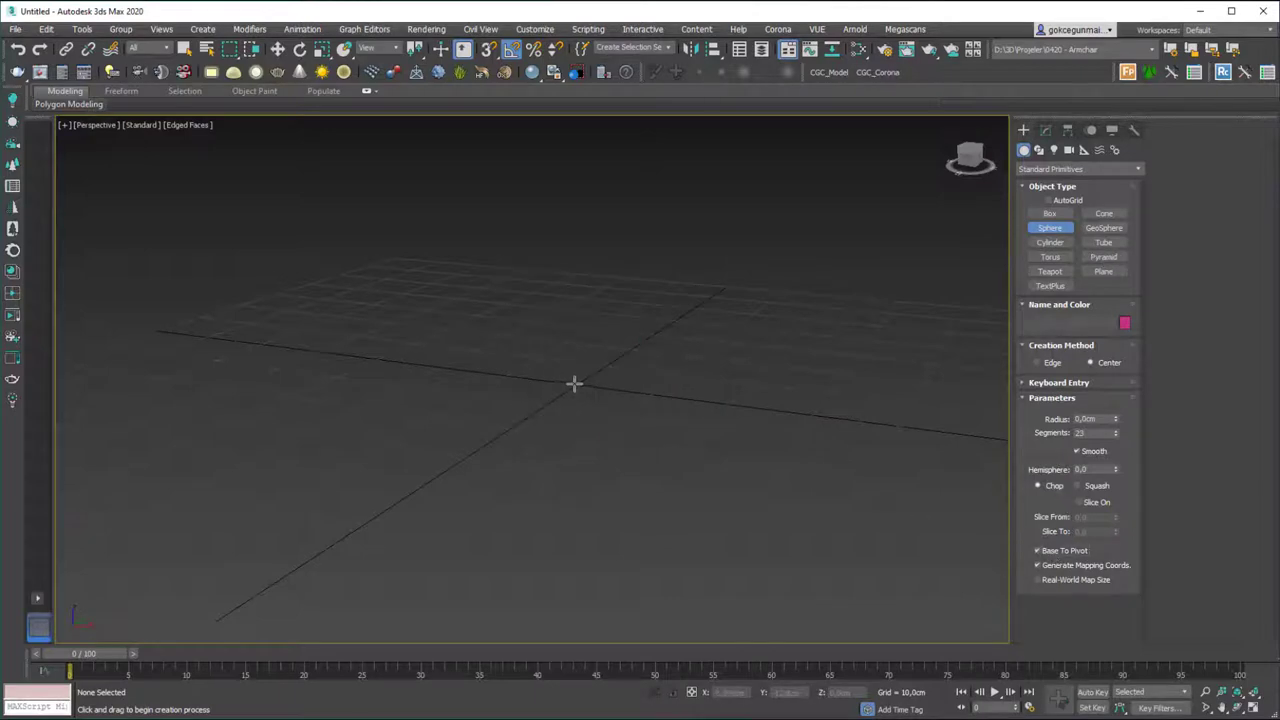
pyautogui.moveTo(579, 387); pyautogui.dragTo(736, 408)
pyautogui.keyDown('alt'); pyautogui.moveTo(611, 432); pyautogui.dragTo(589, 496, button='middle'); pyautogui.keyUp('alt')
pyautogui.scroll(-3, 572, 452)
pyautogui.press('e')
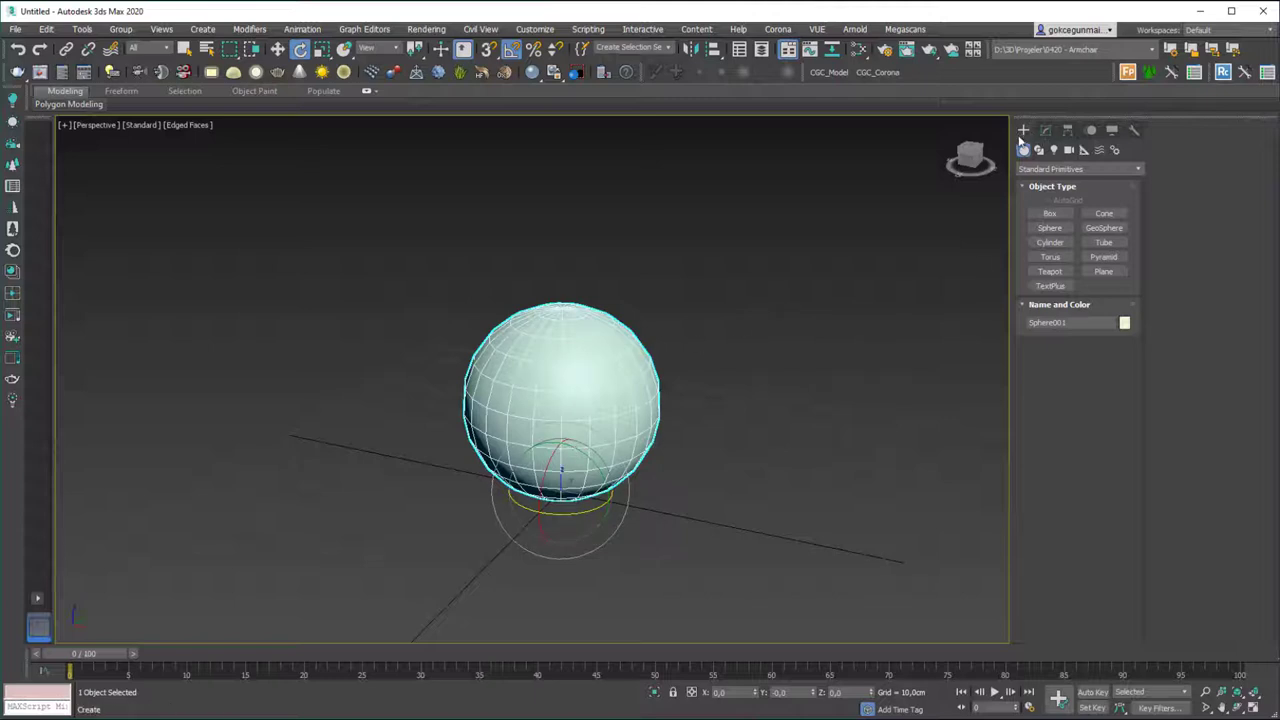
# - Create a sphere with a radius of about 7 cm on the large sphere's surface with AutoGrid on
pyautogui.click(1049, 228)
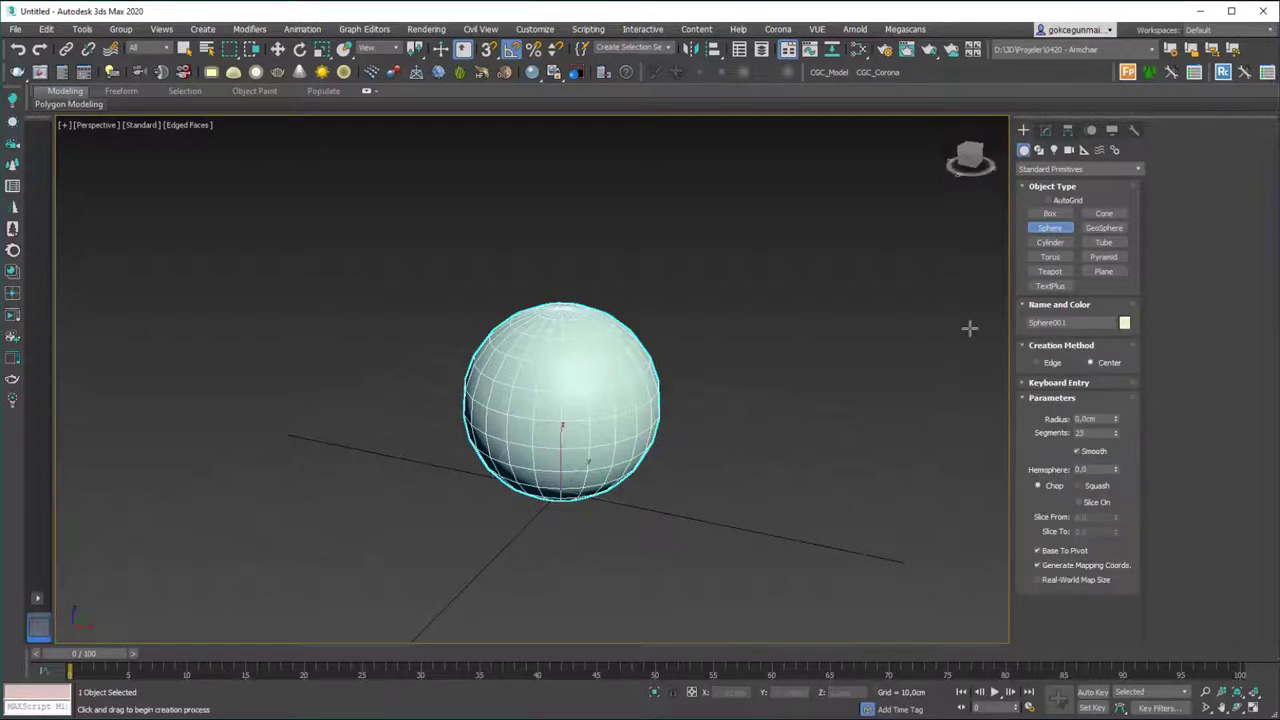
pyautogui.click(1054, 199)
pyautogui.click(1049, 201)
pyautogui.moveTo(597, 376); pyautogui.dragTo(624, 409)
pyautogui.keyDown('alt'); pyautogui.moveTo(624, 411); pyautogui.dragTo(680, 320, button='middle'); pyautogui.keyUp('alt')
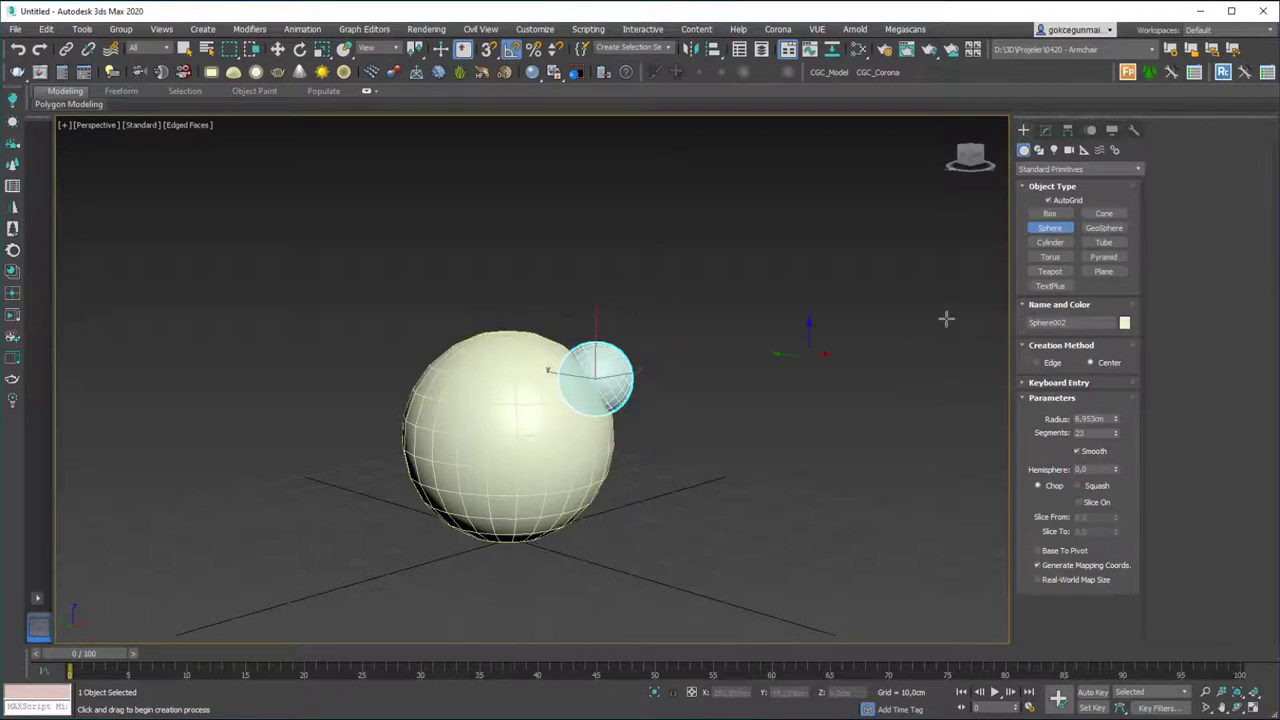
# - Turn AutoGrid off and create another small sphere on the grid plane instead of on the large sphere
pyautogui.click(1062, 204)
pyautogui.keyDown('alt'); pyautogui.moveTo(523, 426); pyautogui.dragTo(494, 433, button='middle'); pyautogui.keyUp('alt')
pyautogui.moveTo(494, 418); pyautogui.dragTo(517, 429)
pyautogui.press('e')
pyautogui.moveTo(515, 484)
pyautogui.keyDown('alt'); pyautogui.mouseDown(button='middle')
pyautogui.moveTo(571, 462)
pyautogui.moveTo(566, 442)
pyautogui.moveTo(525, 478)
pyautogui.mouseUp(button='middle'); pyautogui.keyUp('alt')
# - Create a small sphere resting on the large sphere's surface with AutoGrid and Base To Pivot on
pyautogui.click(1050, 228)
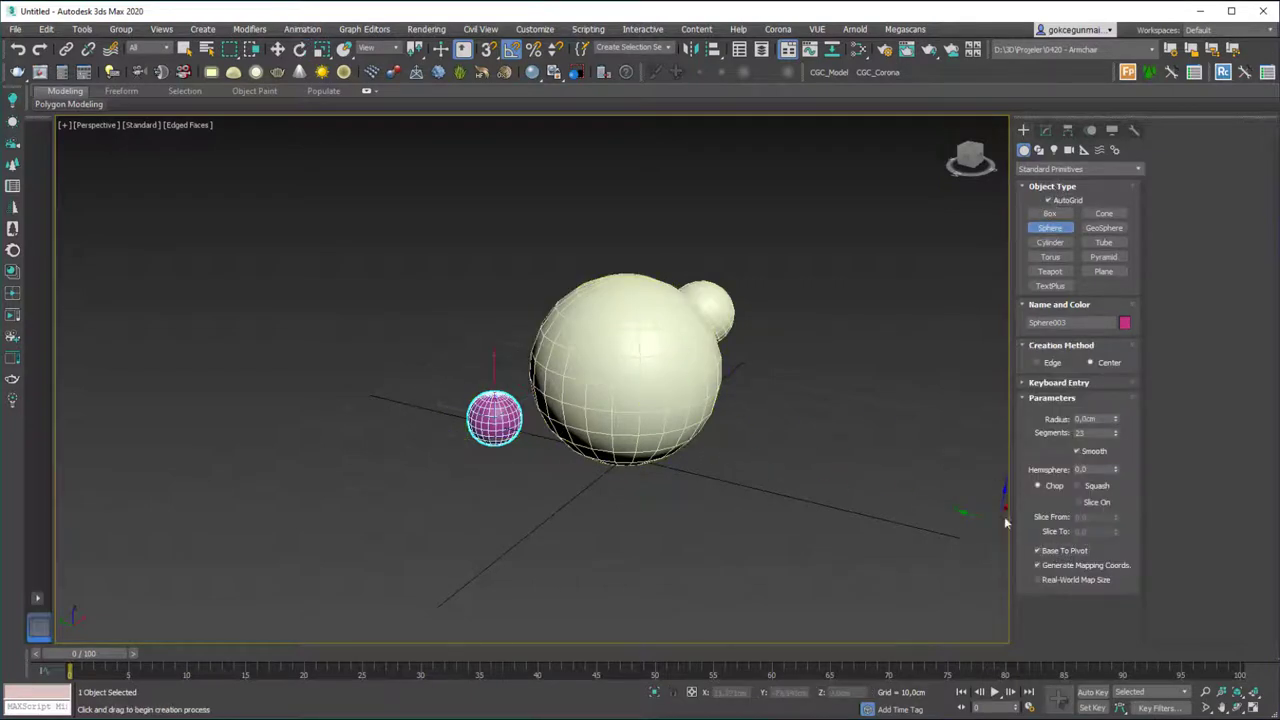
pyautogui.moveTo(639, 344); pyautogui.dragTo(646, 371)
pyautogui.keyDown('alt'); pyautogui.moveTo(646, 371); pyautogui.dragTo(760, 400, button='middle'); pyautogui.keyUp('alt')
pyautogui.press('e')
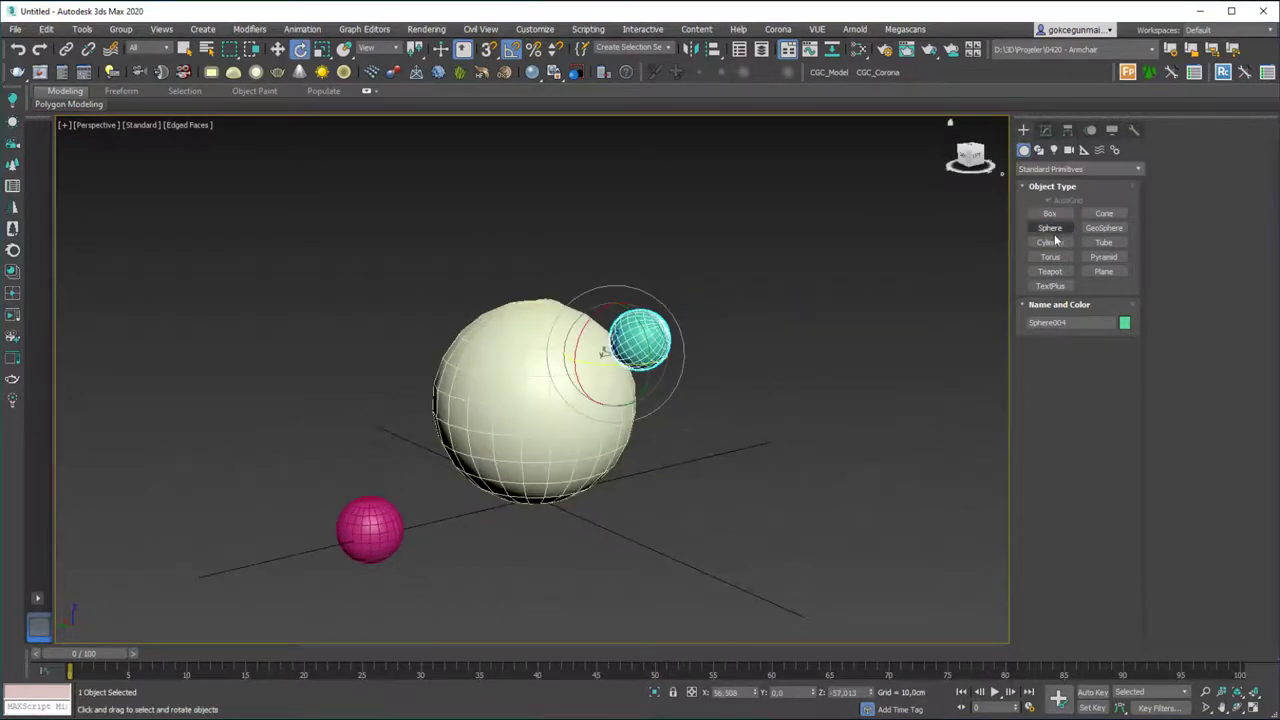
# - Select all the spheres in the scene and delete them
pyautogui.rightClick(723, 254)
pyautogui.moveTo(723, 254); pyautogui.dragTo(264, 629)
pyautogui.press('Delete')
pyautogui.keyDown('alt'); pyautogui.moveTo(700, 350); pyautogui.dragTo(640, 420, button='middle'); pyautogui.keyUp('alt')
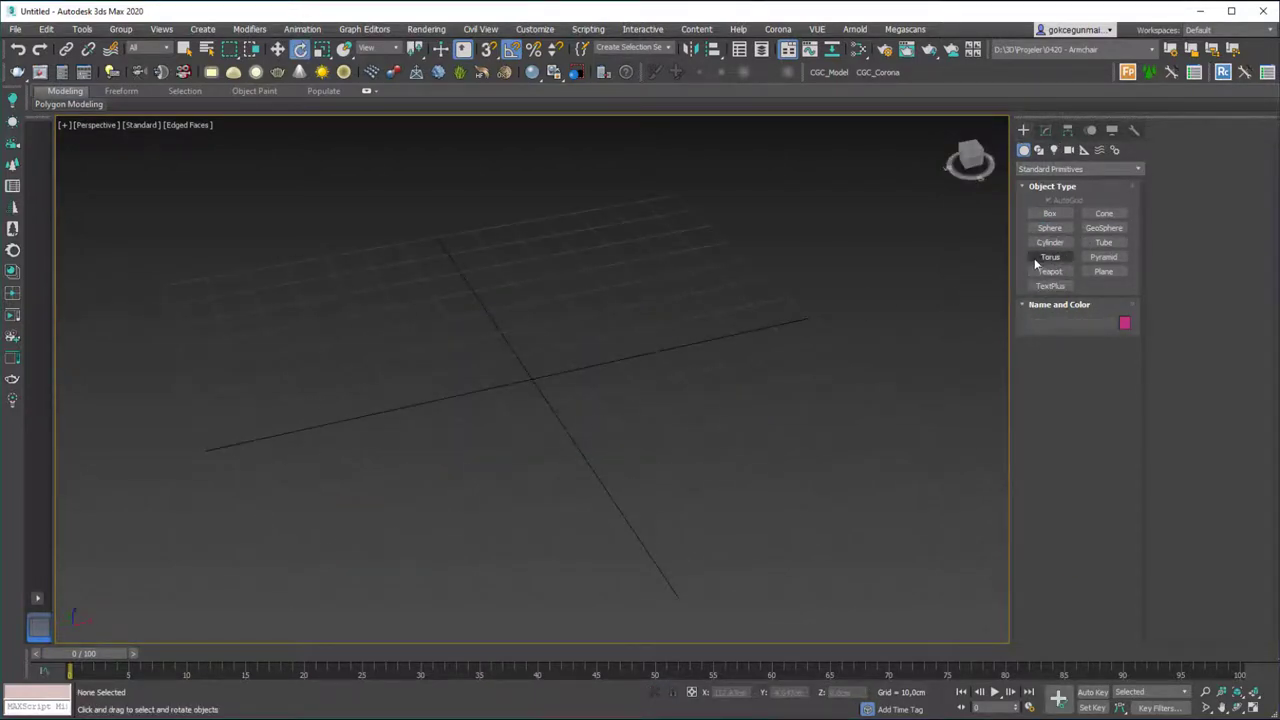
# - Create a torus at the grid centre with AutoGrid off, Radius 1 about 38.7 cm and Radius 2 about 11.5 cm
pyautogui.click(1050, 257)
pyautogui.moveTo(532, 382); pyautogui.dragTo(700, 345)
pyautogui.rightClick(702, 345)
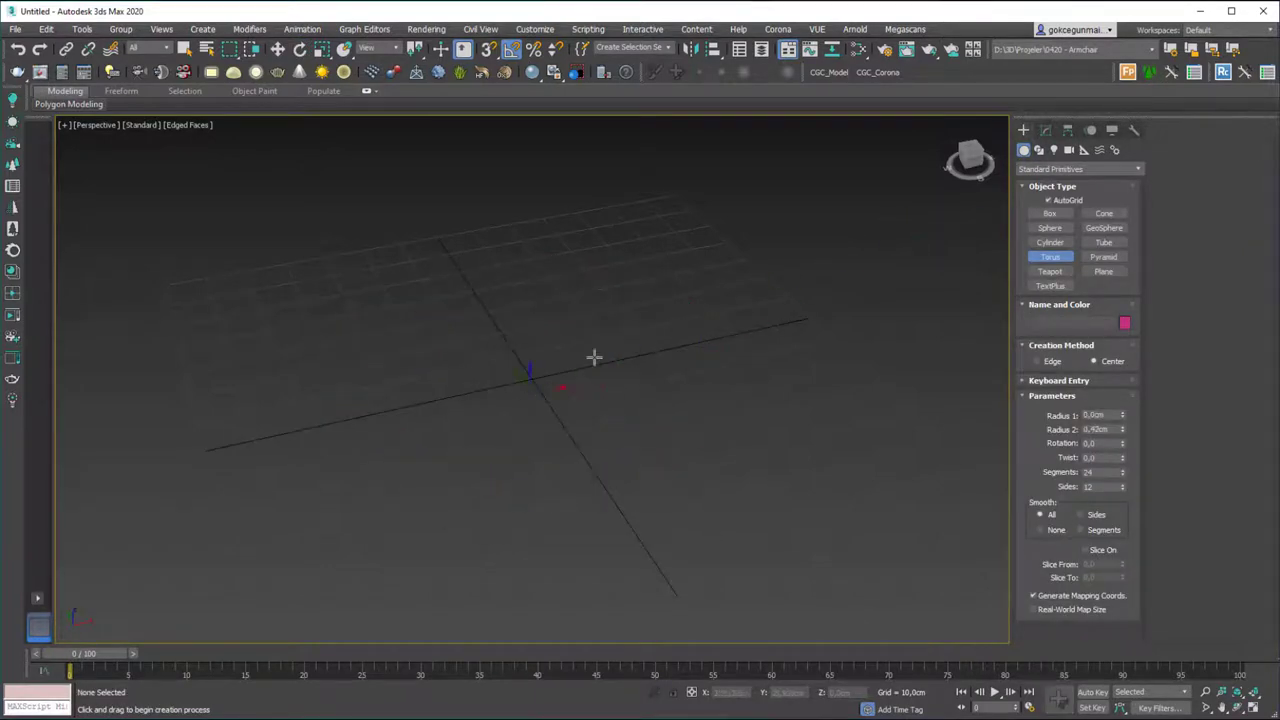
pyautogui.click(1049, 201)
pyautogui.moveTo(529, 380); pyautogui.dragTo(751, 339)
pyautogui.click(592, 360)
pyautogui.press('e')
pyautogui.keyDown('alt'); pyautogui.moveTo(592, 360); pyautogui.dragTo(621, 408, button='middle'); pyautogui.keyUp('alt')
pyautogui.scroll(-4, 610, 410)
pyautogui.keyDown('alt'); pyautogui.moveTo(648, 367); pyautogui.dragTo(725, 291, button='middle'); pyautogui.keyUp('alt')
# - Set the torus to Radius 1 about 49.9 cm, Radius 2 about 14.6 cm, 28 segments, 6 sides, Rotation 0 and Twist about 204.5
pyautogui.click(1045, 131)
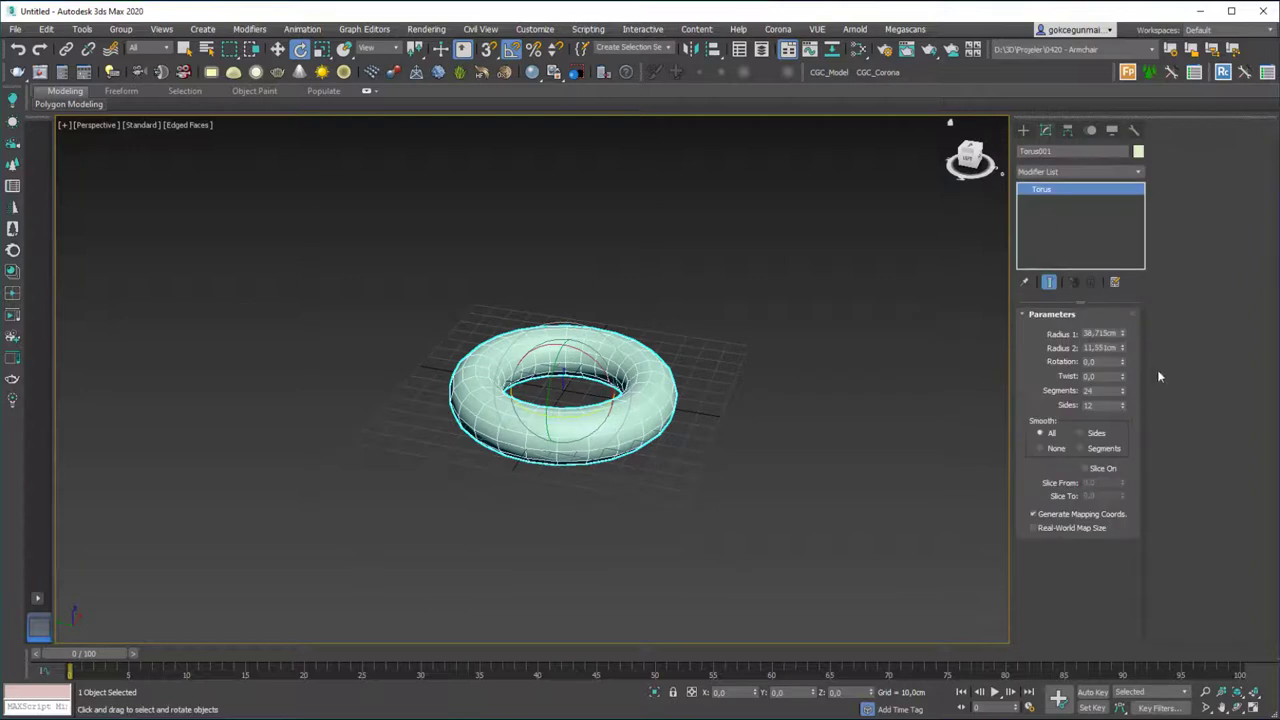
pyautogui.moveTo(1123, 332); pyautogui.dragTo(1124, 409)
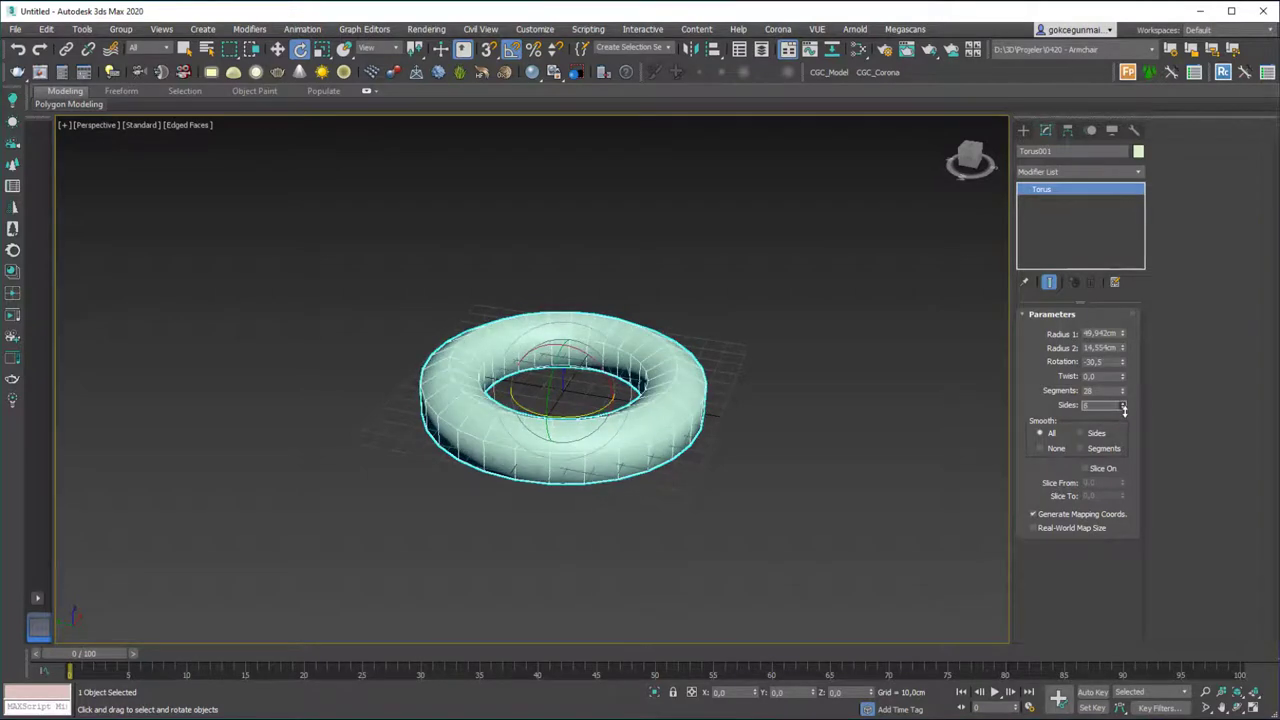
pyautogui.moveTo(1122, 361); pyautogui.dragTo(1054, 88)
pyautogui.rightClick(1123, 363)
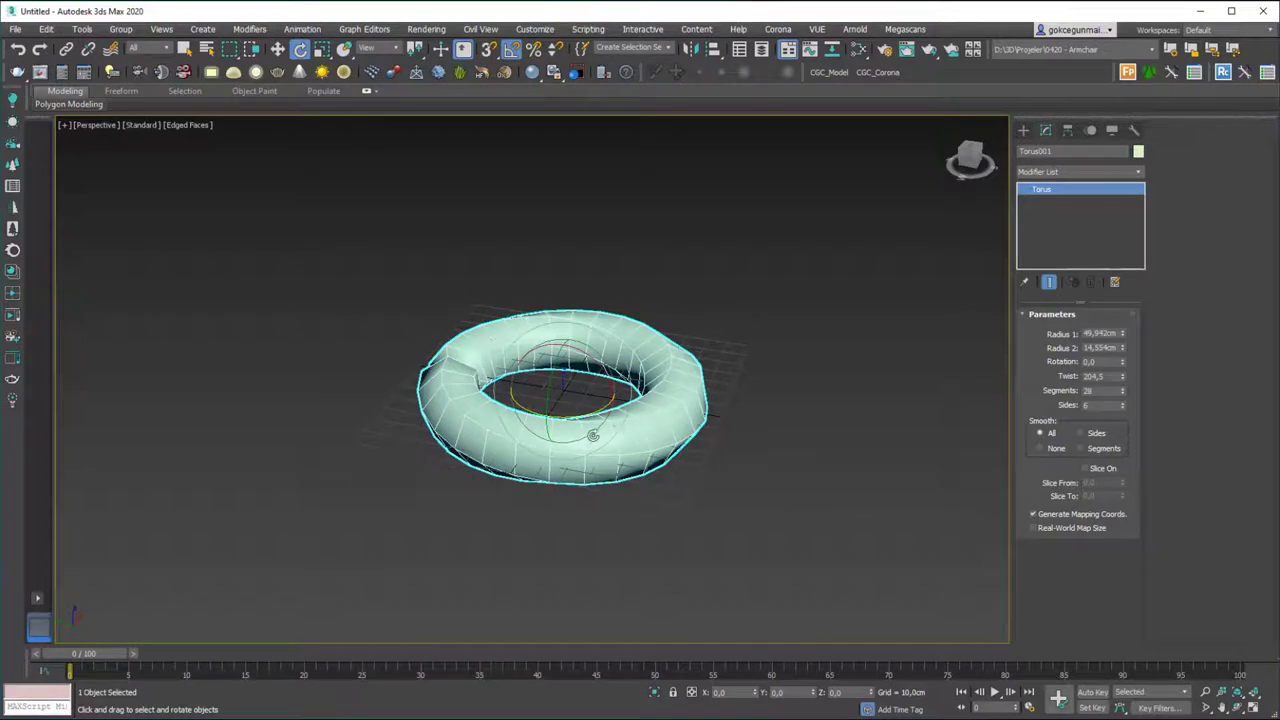
pyautogui.keyDown('alt'); pyautogui.moveTo(456, 358); pyautogui.dragTo(634, 467, button='middle'); pyautogui.keyUp('alt')
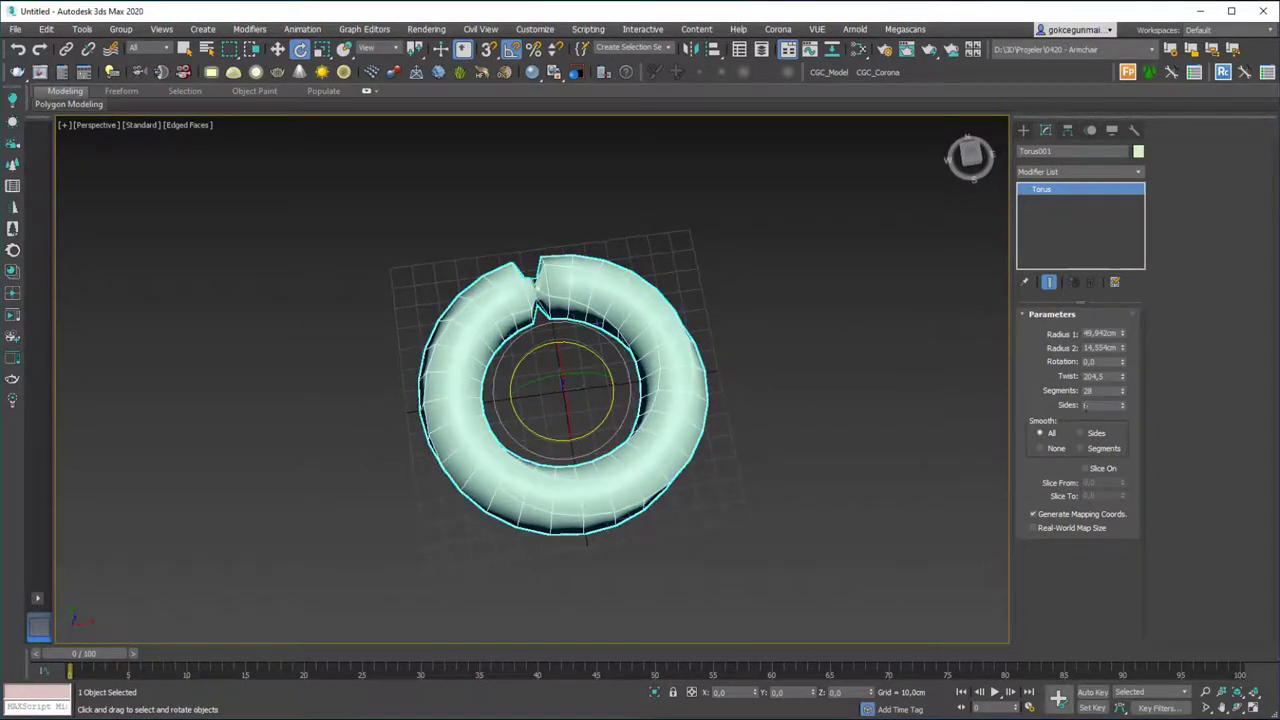
# - Set the torus to 9 sides and 32 segments, and hide the edged faces
pyautogui.click(1122, 403)
pyautogui.click(1122, 403)
pyautogui.click(1122, 403)
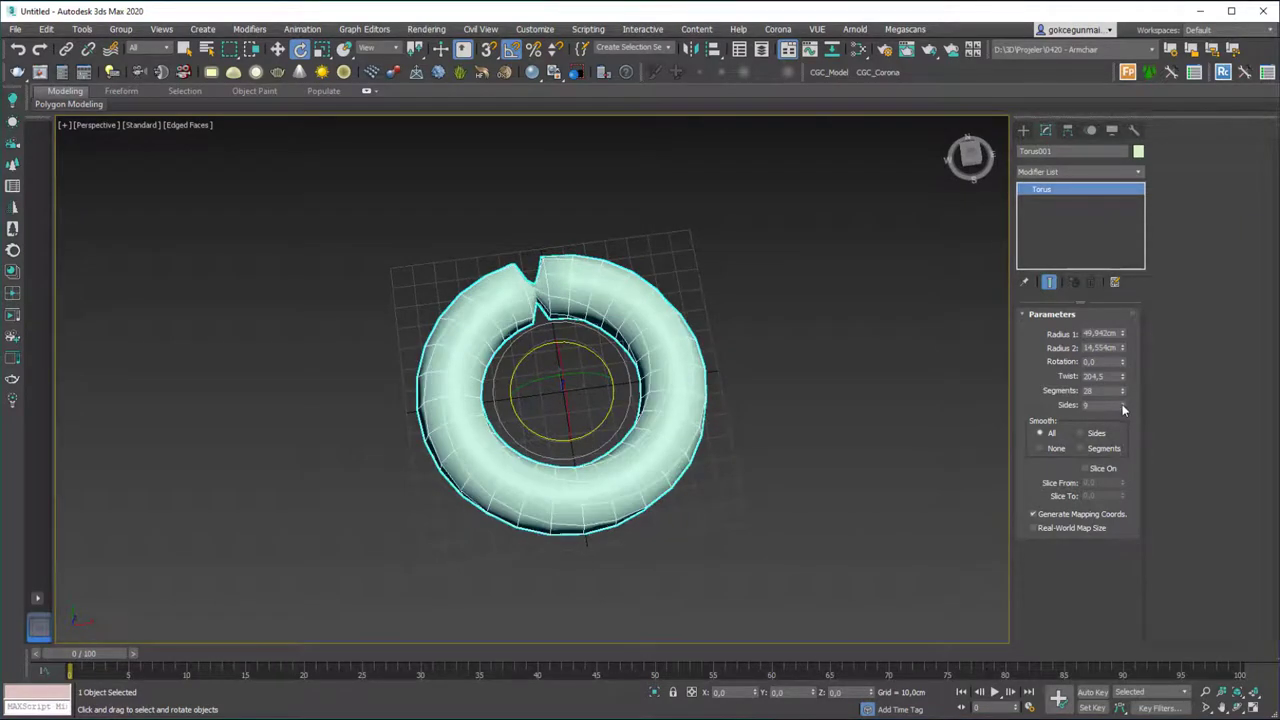
pyautogui.moveTo(1123, 392)
pyautogui.mouseDown()
pyautogui.moveTo(1123, 367)
pyautogui.moveTo(1123, 388)
pyautogui.mouseUp()
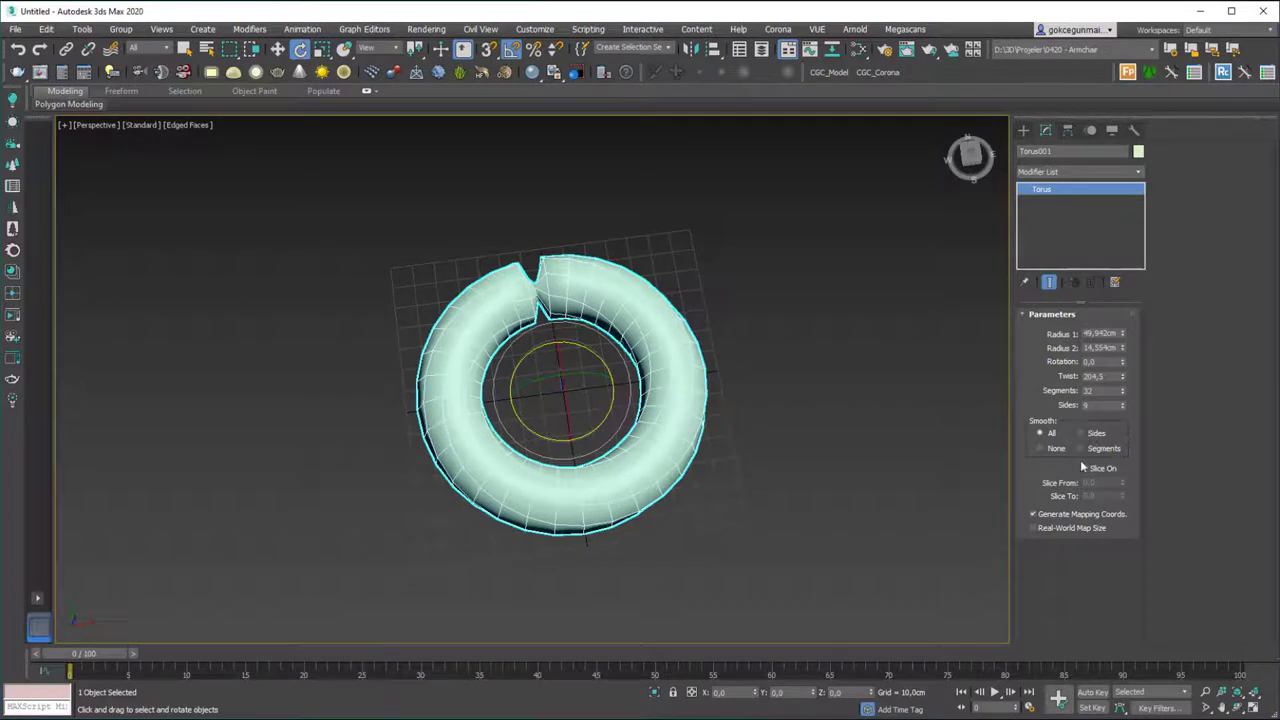
pyautogui.click(863, 434)
pyautogui.press('F4')
pyautogui.keyDown('alt'); pyautogui.moveTo(638, 425); pyautogui.dragTo(657, 379, button='middle'); pyautogui.keyUp('alt')
pyautogui.click(657, 379)
pyautogui.scroll(2, 657, 379)
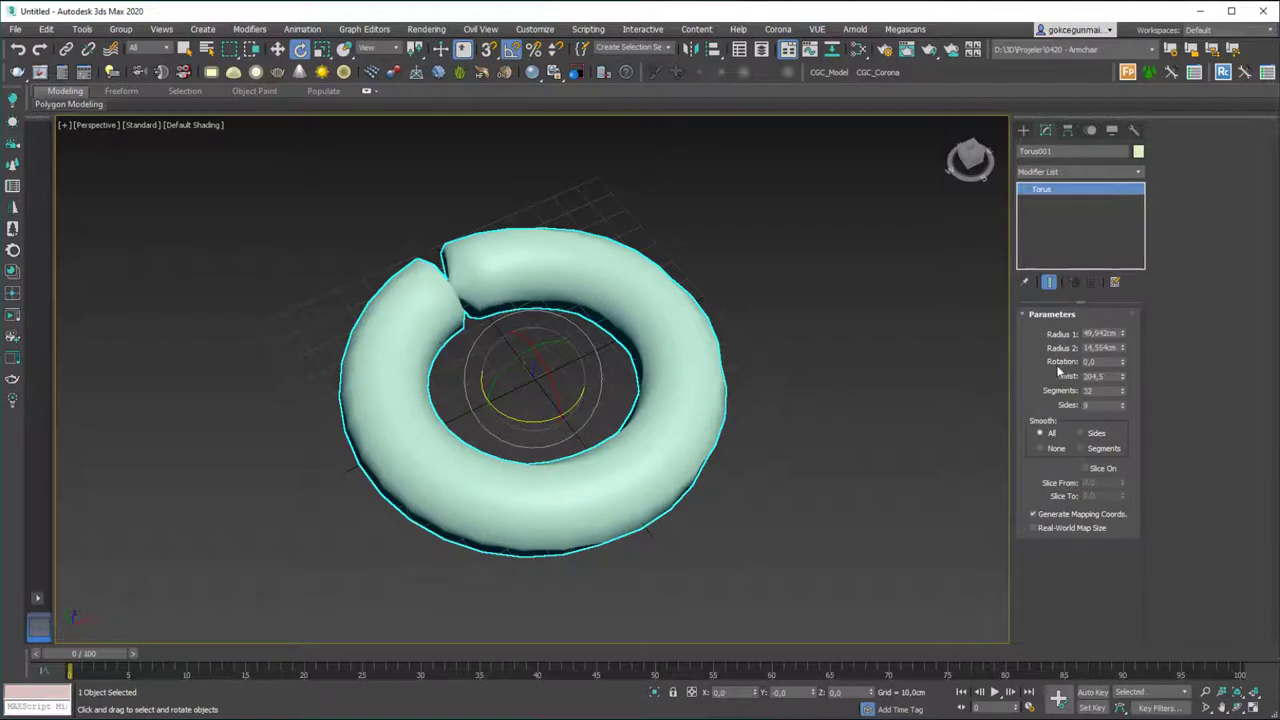
# - Turn on Slice for the torus, vary the slice angles to cut the ring, and show edged faces
pyautogui.click(1094, 470)
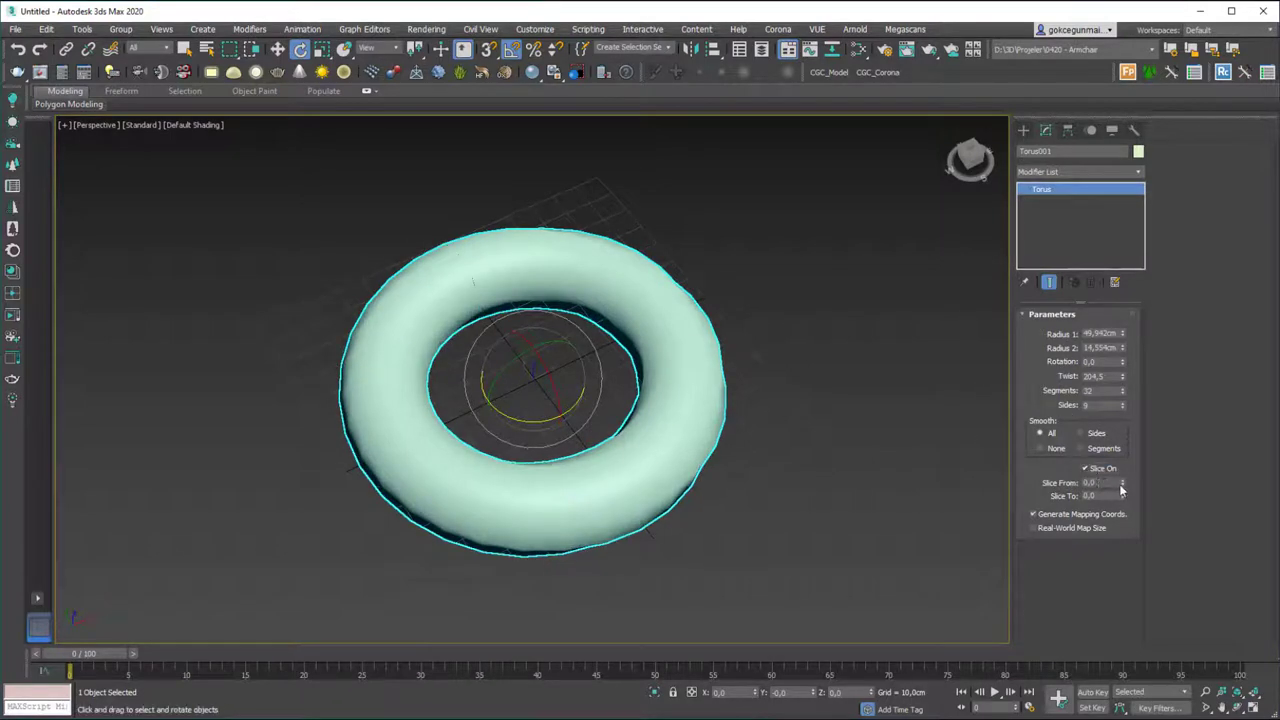
pyautogui.moveTo(1122, 483); pyautogui.dragTo(1104, 272)
pyautogui.press('F4')
pyautogui.keyDown('alt'); pyautogui.moveTo(617, 426); pyautogui.dragTo(1022, 463, button='middle'); pyautogui.keyUp('alt')
pyautogui.moveTo(1121, 485); pyautogui.dragTo(1079, 439)
pyautogui.moveTo(690, 500)
pyautogui.keyDown('alt'); pyautogui.mouseDown(button='middle')
pyautogui.moveTo(628, 514)
pyautogui.moveTo(686, 500)
pyautogui.mouseUp(button='middle'); pyautogui.keyUp('alt')
# - Delete the torus, create a teapot at the grid centre, and hide the edged faces
pyautogui.press('Delete')
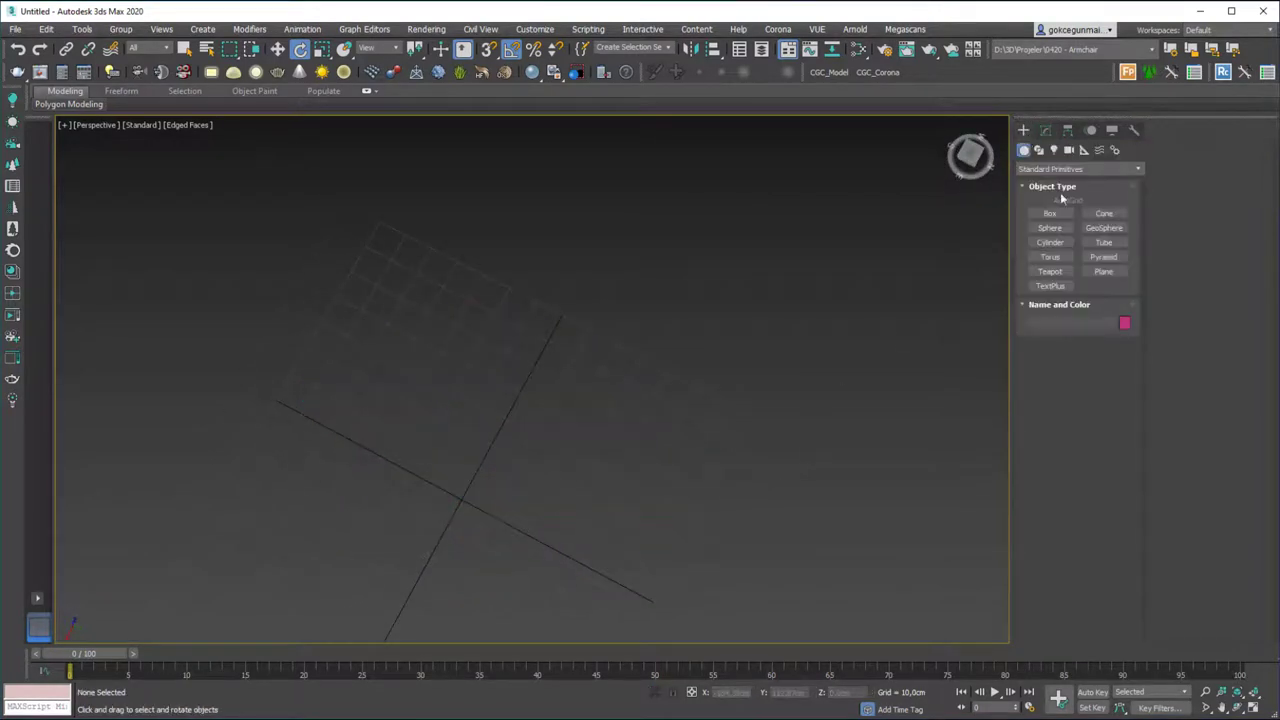
pyautogui.click(1057, 271)
pyautogui.moveTo(452, 506); pyautogui.dragTo(578, 490)
pyautogui.rightClick(581, 490)
pyautogui.keyDown('alt'); pyautogui.moveTo(581, 490); pyautogui.dragTo(757, 420, button='middle'); pyautogui.keyUp('alt')
pyautogui.press('F4')
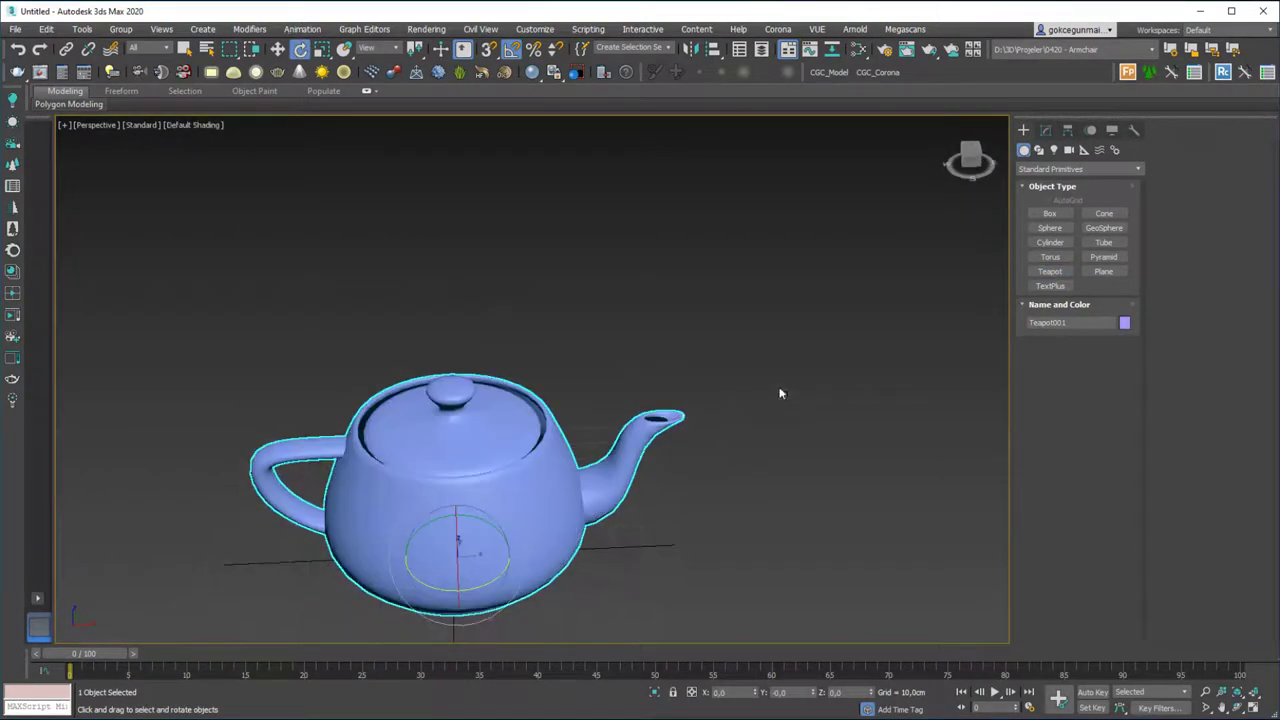
# - Set the teapot's radius to about 52.4 cm with 4 segments, and show edged faces
pyautogui.click(1046, 130)
pyautogui.moveTo(1114, 335); pyautogui.dragTo(1101, 295)
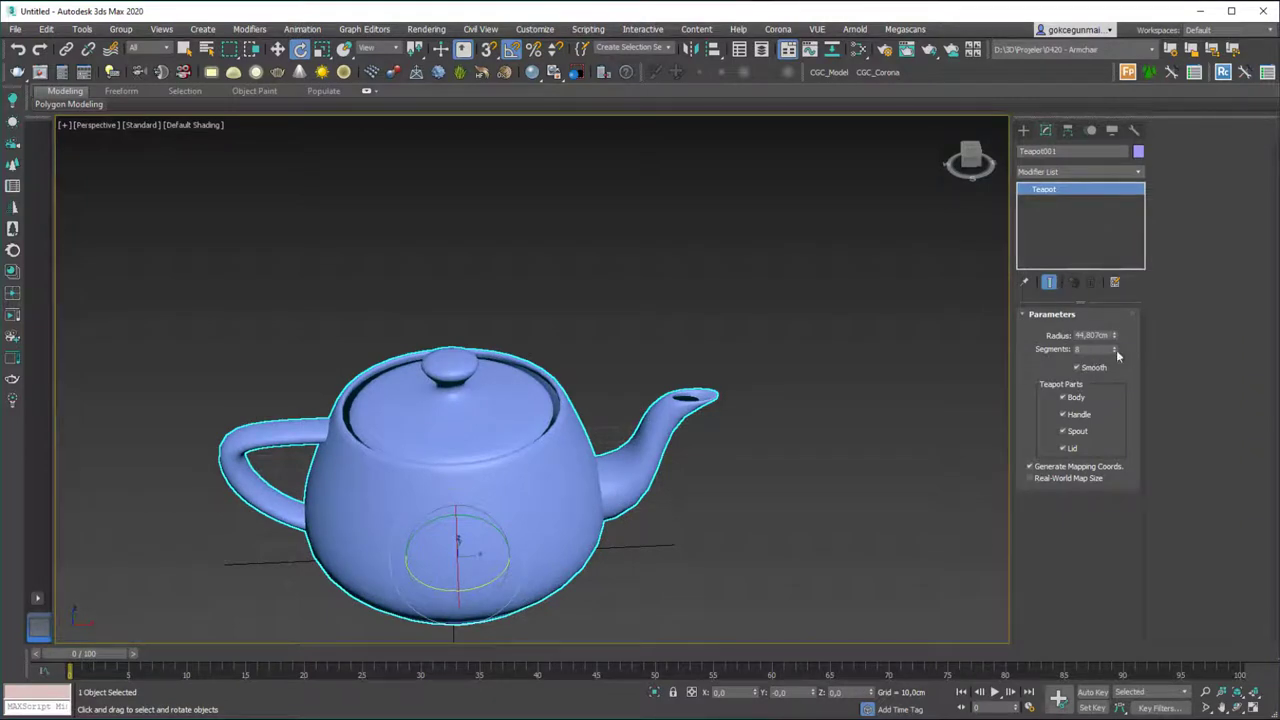
pyautogui.moveTo(1114, 336)
pyautogui.mouseDown()
pyautogui.moveTo(1117, 325)
pyautogui.moveTo(1114, 353)
pyautogui.mouseUp()
pyautogui.press('F4')
# - Turn the teapot's Body, Handle, Spout and Lid parts off and back on
pyautogui.click(1063, 399)
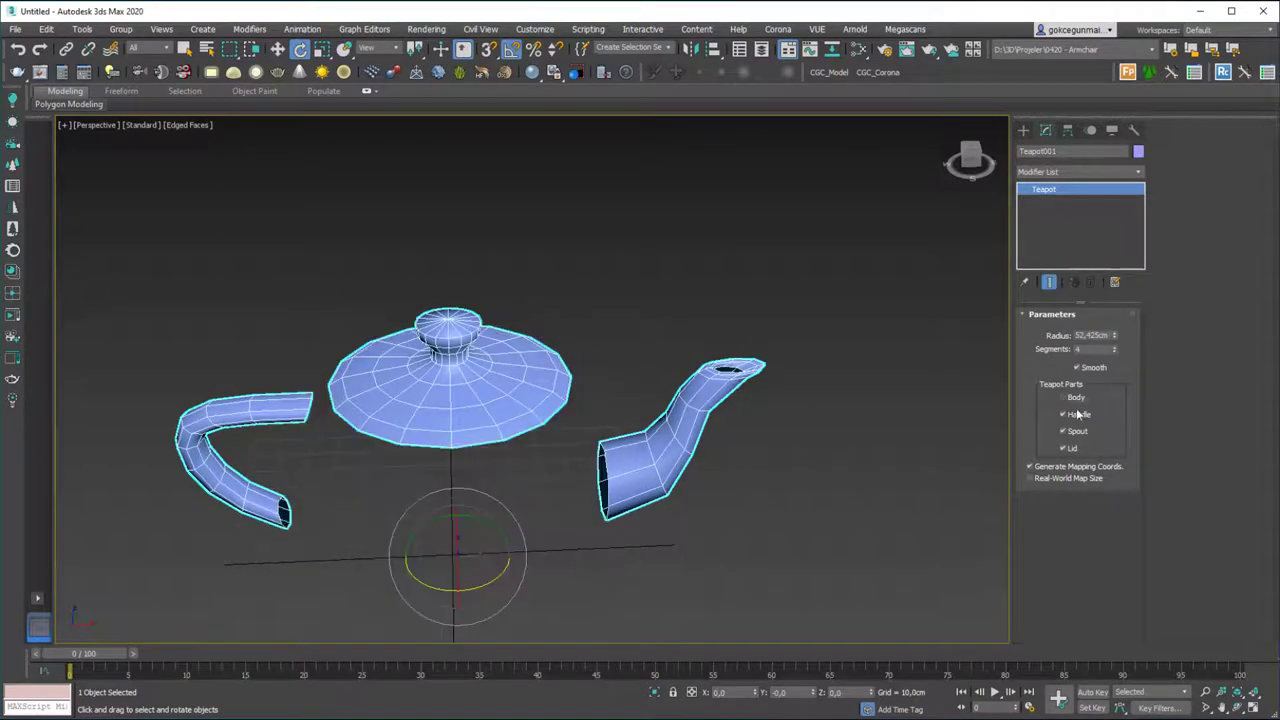
pyautogui.click(1077, 415)
pyautogui.click(1078, 413)
pyautogui.click(1076, 398)
pyautogui.click(1077, 431)
pyautogui.click(1077, 432)
pyautogui.click(1073, 450)
pyautogui.click(1071, 447)
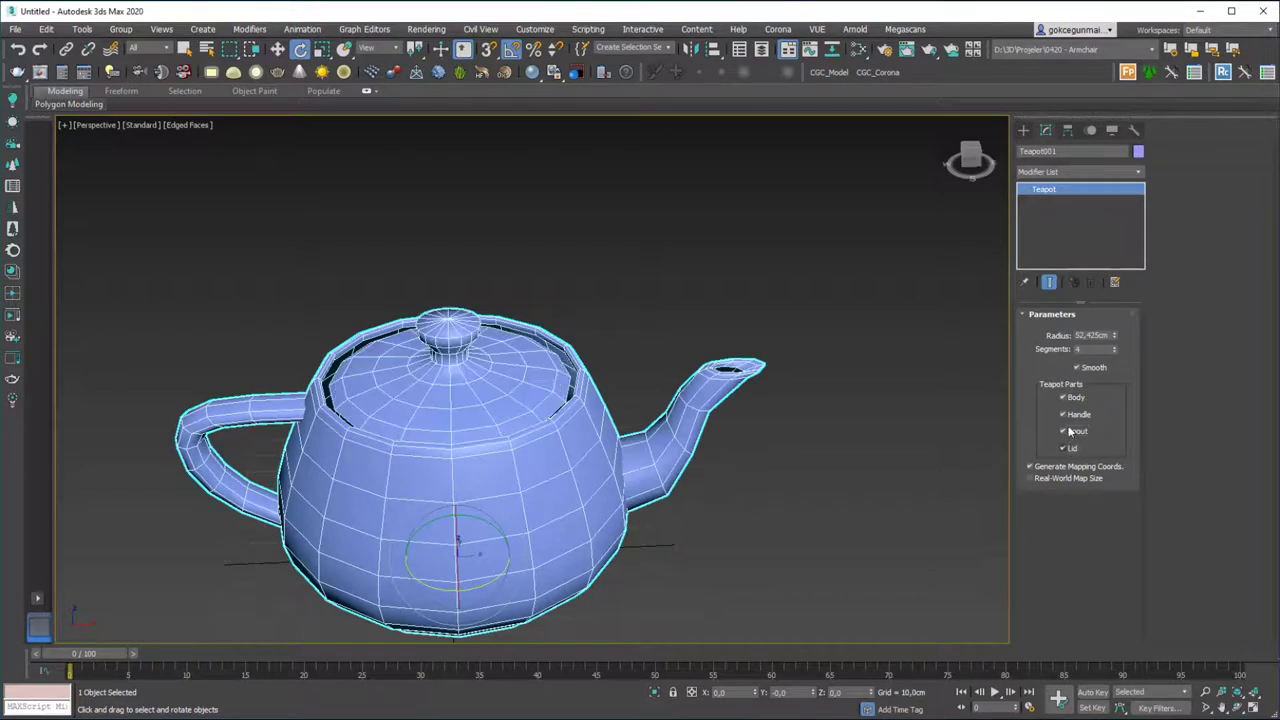
# - Delete the teapot, create a TextPlus object at the grid centre, and view it without edged faces
pyautogui.click(1023, 130)
pyautogui.press('Delete')
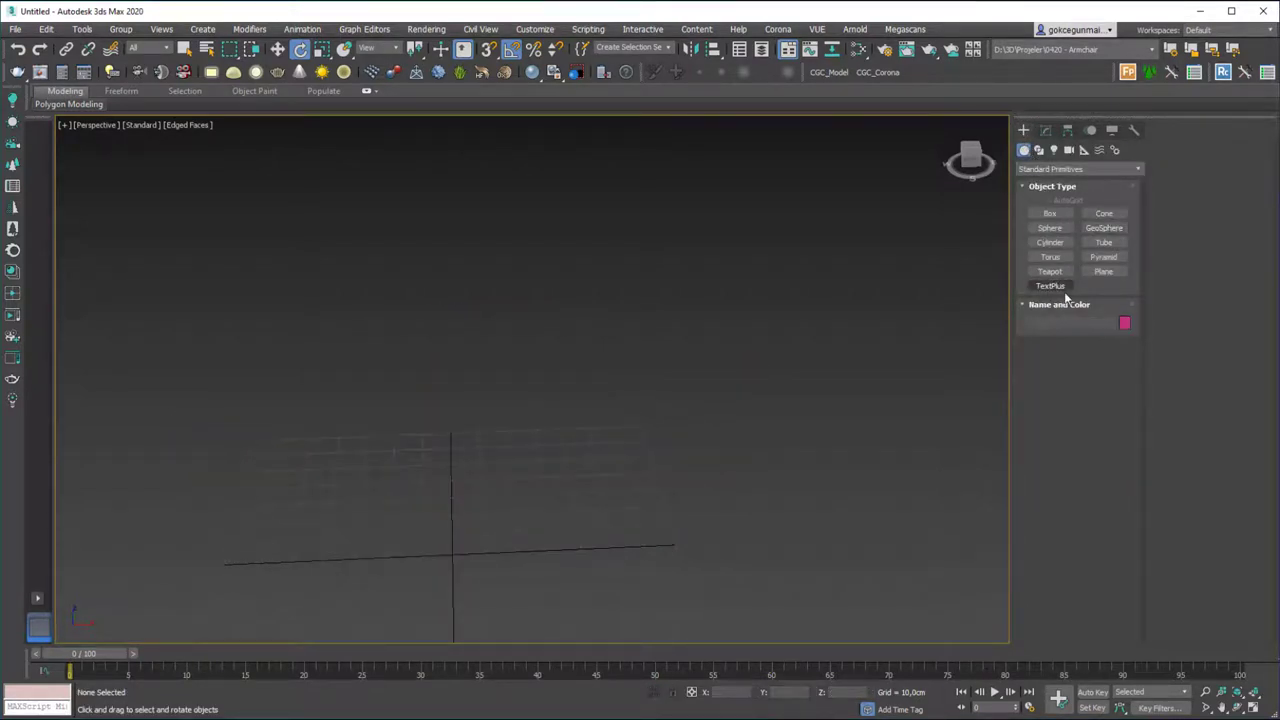
pyautogui.click(1049, 286)
pyautogui.moveTo(450, 550); pyautogui.dragTo(610, 592)
pyautogui.moveTo(611, 489)
pyautogui.mouseDown(button='middle')
pyautogui.moveTo(570, 441)
pyautogui.moveTo(568, 520)
pyautogui.moveTo(574, 440)
pyautogui.moveTo(551, 483)
pyautogui.moveTo(546, 473)
pyautogui.moveTo(570, 453)
pyautogui.mouseUp(button='middle')
pyautogui.scroll(5, 563, 486)
pyautogui.press('e')
pyautogui.press('F4')
pyautogui.scroll(4, 544, 469)
# - Replace the text with a cone at the grid centre, base radius about 15 cm, top radius about 6.7 cm, height about 25.3 cm, showing edged faces
pyautogui.press('Delete')
pyautogui.scroll(-3, 700, 377)
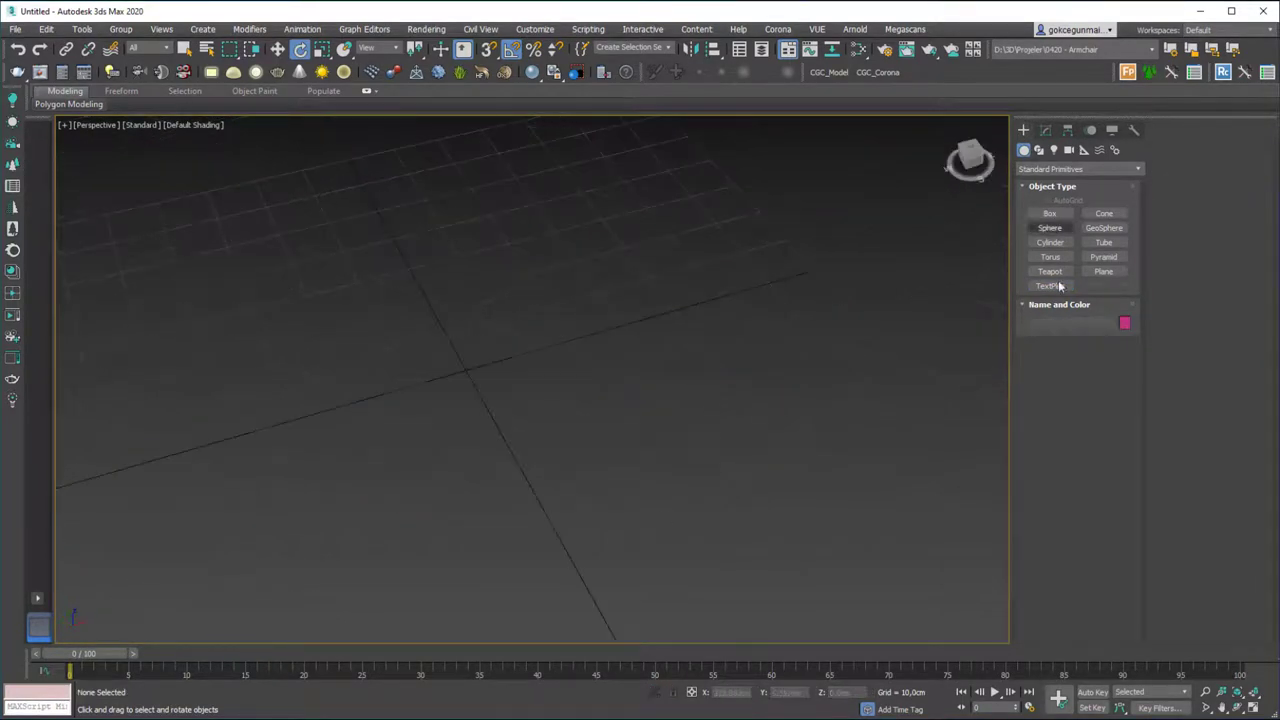
pyautogui.click(1104, 213)
pyautogui.moveTo(462, 371); pyautogui.dragTo(538, 352)
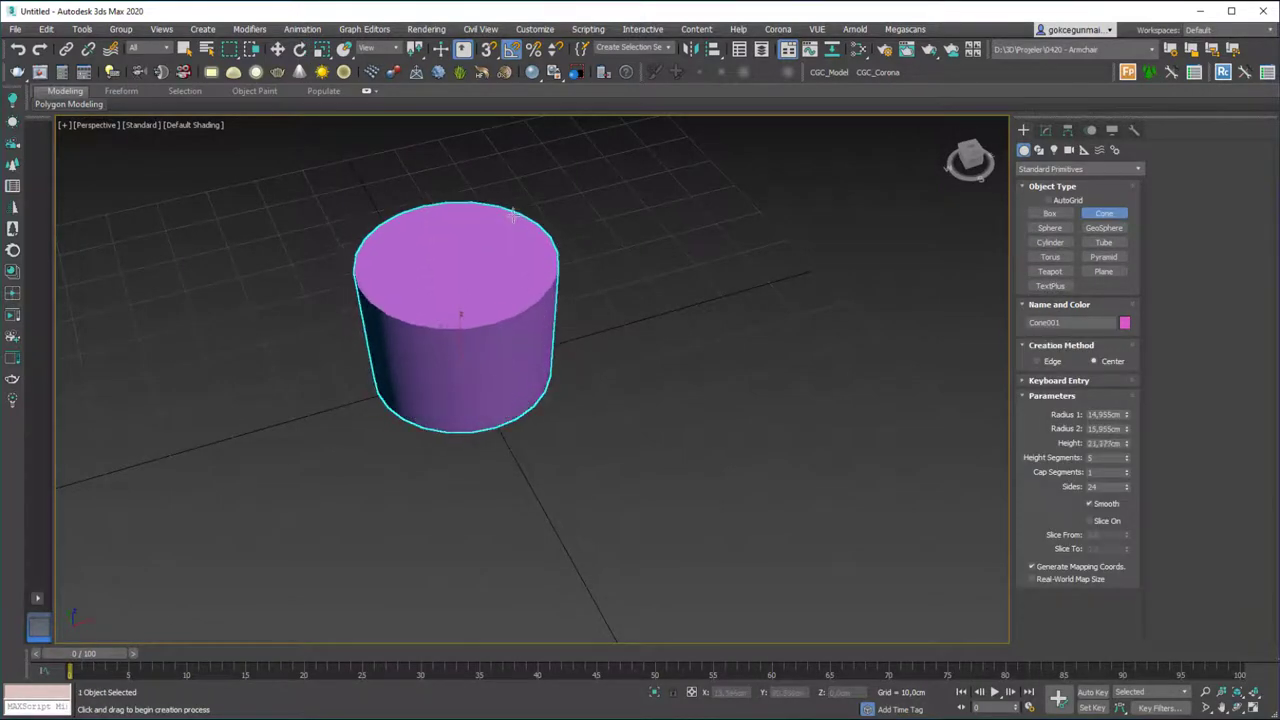
pyautogui.click(507, 205)
pyautogui.click(447, 260)
pyautogui.rightClick(450, 262)
pyautogui.press('F4')
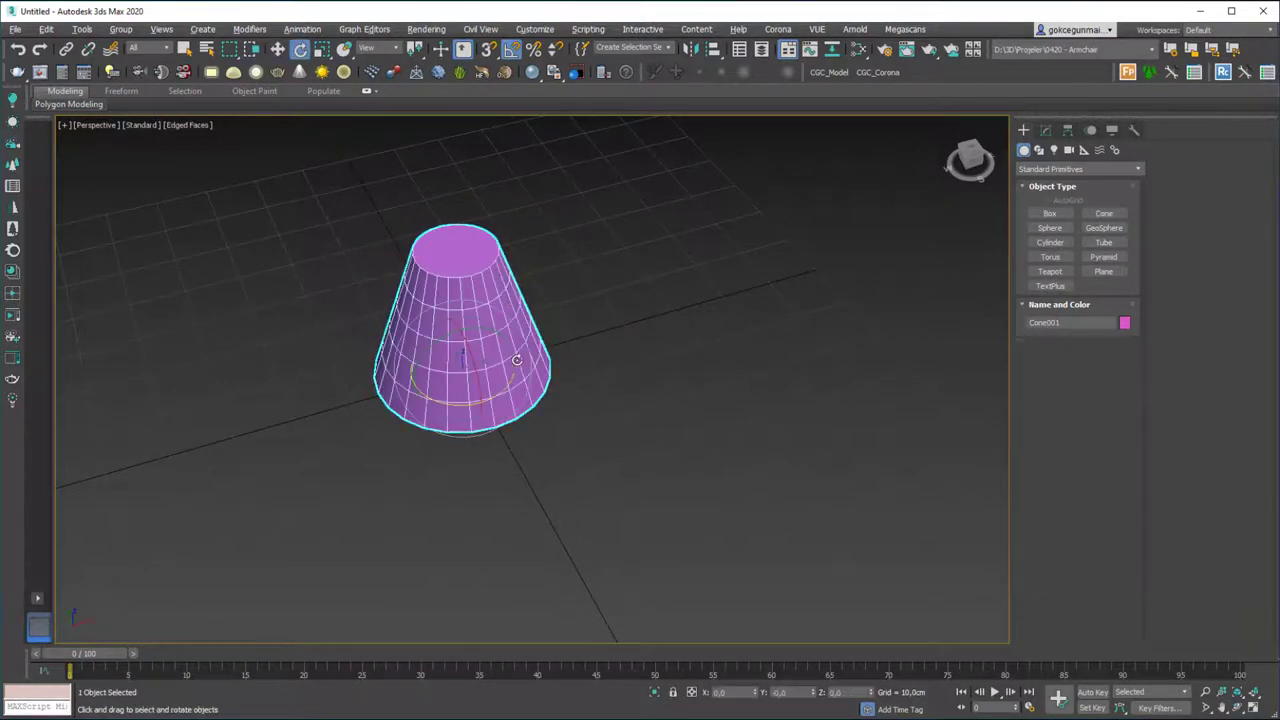
pyautogui.keyDown('alt'); pyautogui.moveTo(514, 371); pyautogui.dragTo(451, 215, button='middle'); pyautogui.keyUp('alt')
pyautogui.keyDown('alt'); pyautogui.moveTo(604, 340); pyautogui.dragTo(700, 350, button='middle'); pyautogui.keyUp('alt')
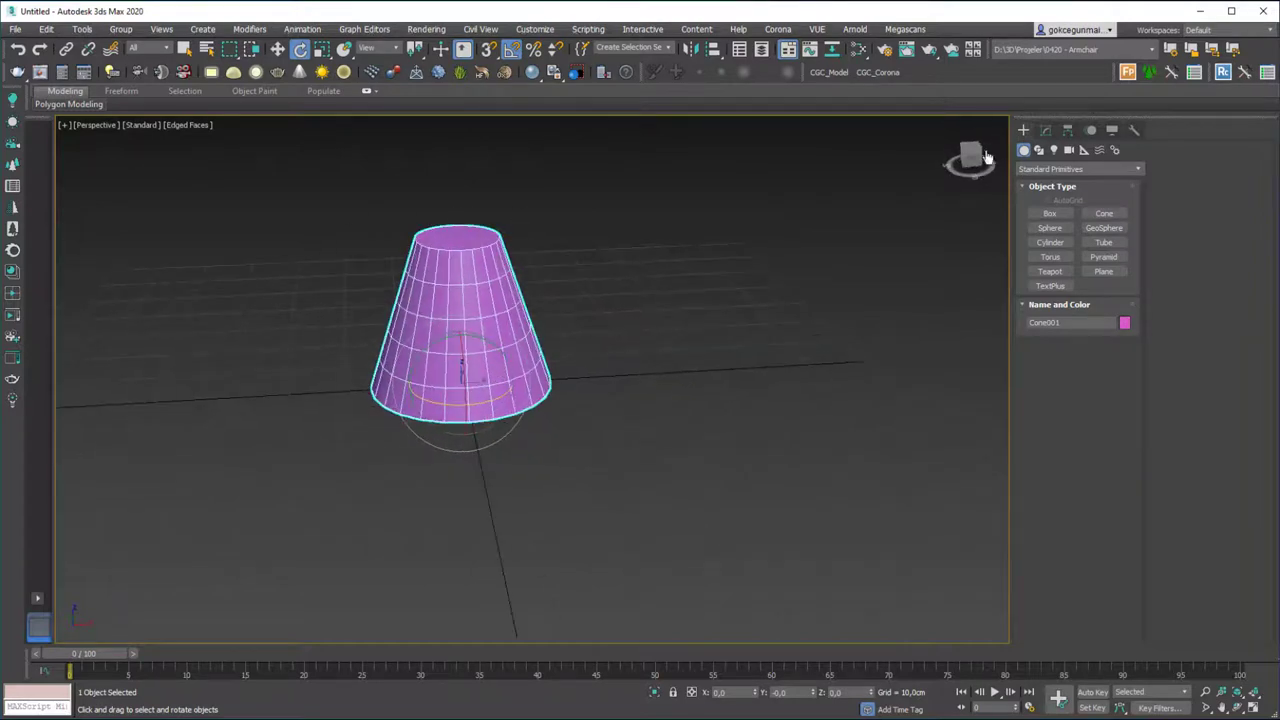
# - Set the cone's Radius 2 to 0, with 10 height segments, 12 cap segments and 11 sides
pyautogui.click(1045, 130)
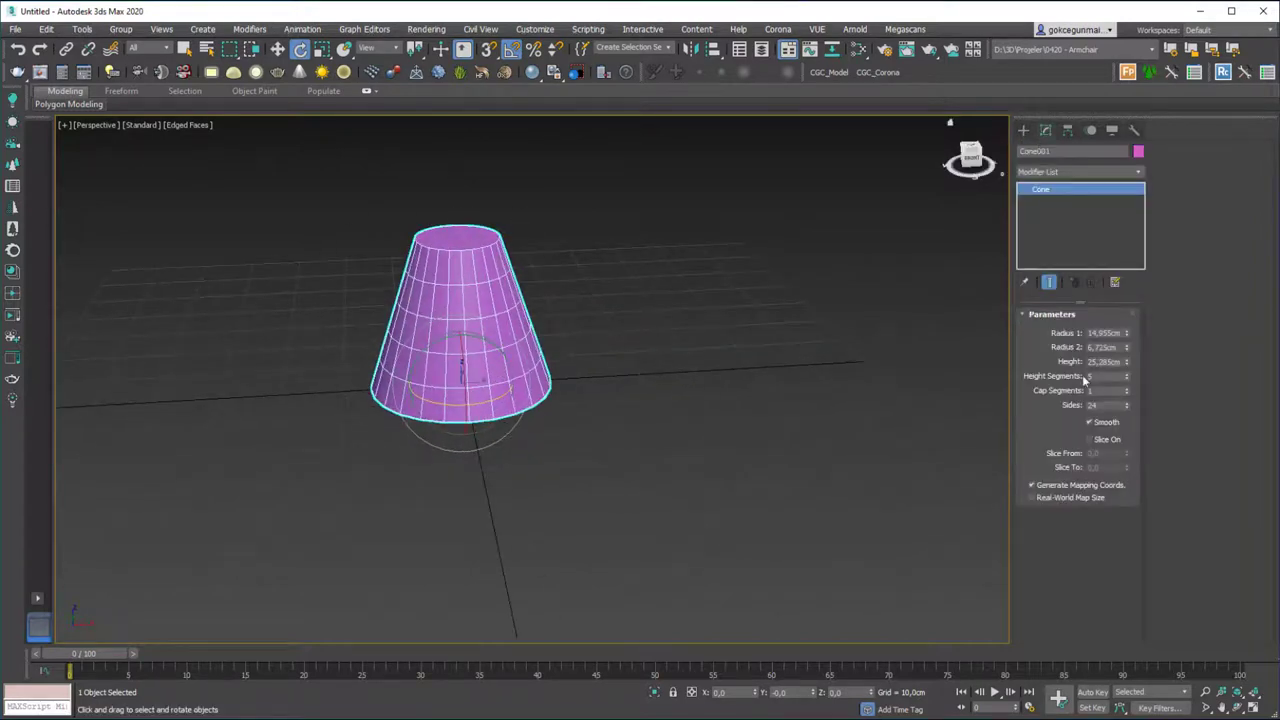
pyautogui.rightClick(1128, 347)
pyautogui.keyDown('alt'); pyautogui.moveTo(683, 401); pyautogui.dragTo(408, 318, button='middle'); pyautogui.keyUp('alt')
pyautogui.moveTo(1127, 377)
pyautogui.mouseDown()
pyautogui.moveTo(1128, 363)
pyautogui.moveTo(1127, 396)
pyautogui.mouseUp()
pyautogui.keyDown('alt'); pyautogui.moveTo(620, 360); pyautogui.dragTo(407, 383, button='middle'); pyautogui.keyUp('alt')
pyautogui.moveTo(1125, 411)
pyautogui.mouseDown()
pyautogui.moveTo(1126, 432)
pyautogui.moveTo(1126, 412)
pyautogui.mouseUp()
pyautogui.moveTo(700, 425)
pyautogui.keyDown('alt'); pyautogui.mouseDown(button='middle')
pyautogui.moveTo(665, 447)
pyautogui.moveTo(674, 474)
pyautogui.moveTo(688, 433)
pyautogui.mouseUp(button='middle'); pyautogui.keyUp('alt')
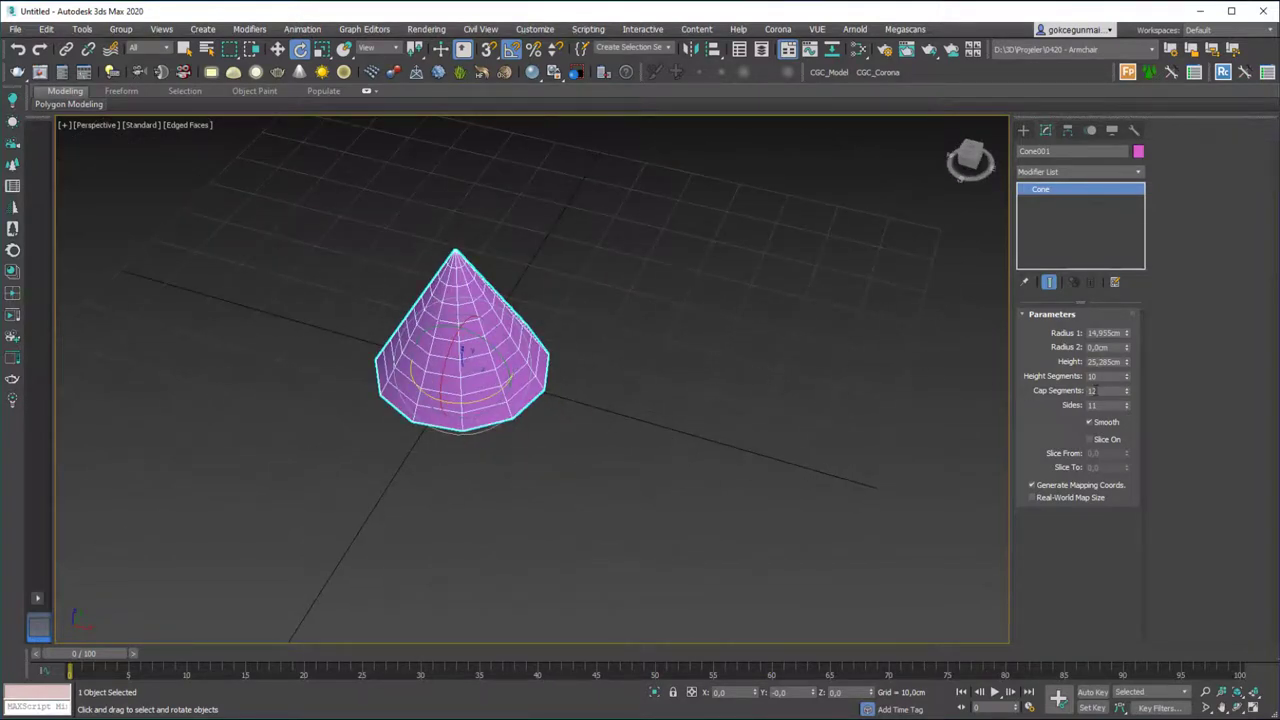
# - Delete the cone, create a GeoSphere at the grid centre with a radius of about 22.1 cm, and open its parameters for editing
pyautogui.press('Delete')
pyautogui.click(1023, 130)
pyautogui.click(1104, 228)
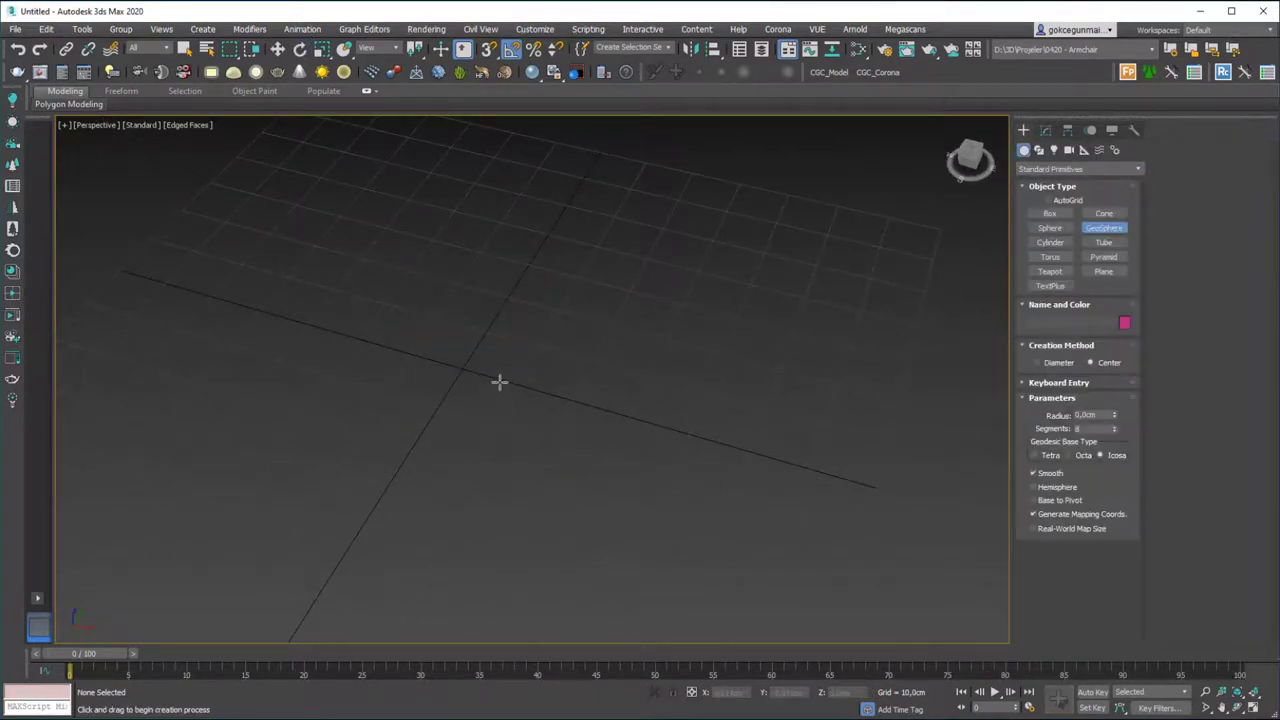
pyautogui.moveTo(464, 368); pyautogui.dragTo(592, 358)
pyautogui.press('e')
pyautogui.keyDown('alt'); pyautogui.moveTo(560, 354); pyautogui.dragTo(918, 347, button='middle'); pyautogui.keyUp('alt')
pyautogui.click(1045, 131)
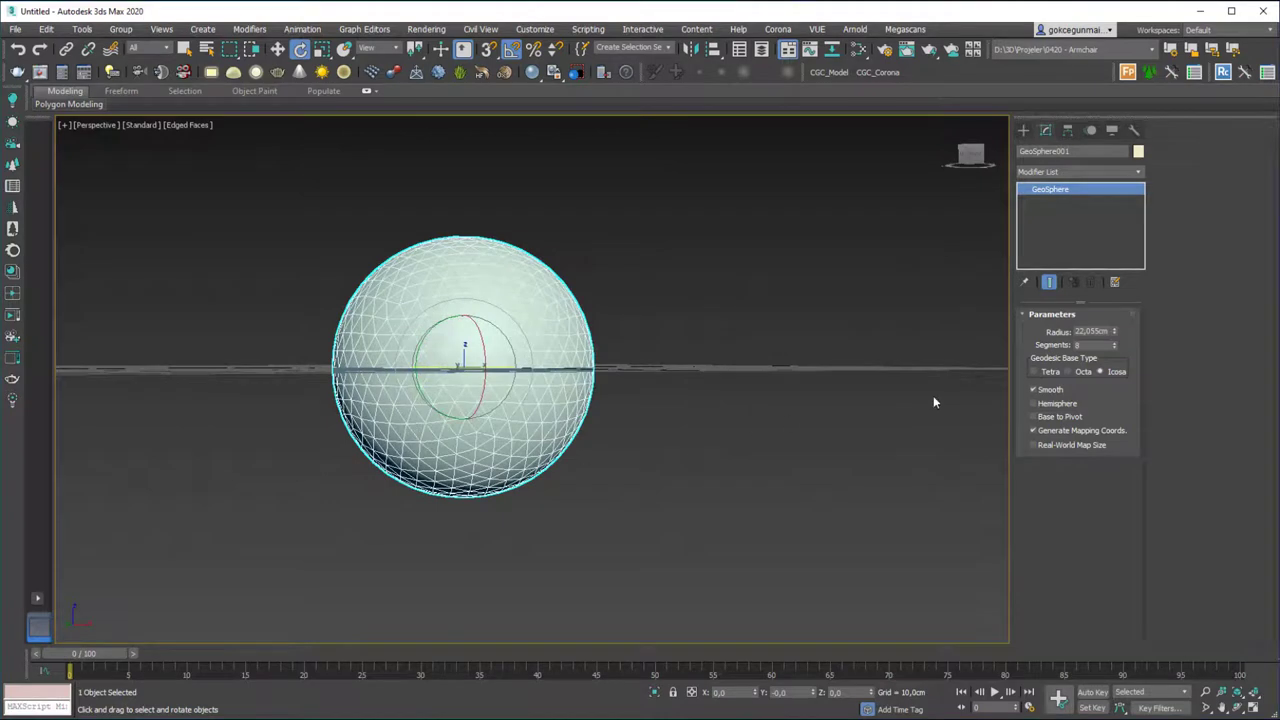
# - Reduce the GeoSphere's segments to 2, orbit around it to check the facets, and raise the segments to 6
pyautogui.moveTo(1114, 347)
pyautogui.mouseDown()
pyautogui.moveTo(1114, 384)
pyautogui.moveTo(1116, 348)
pyautogui.mouseUp()
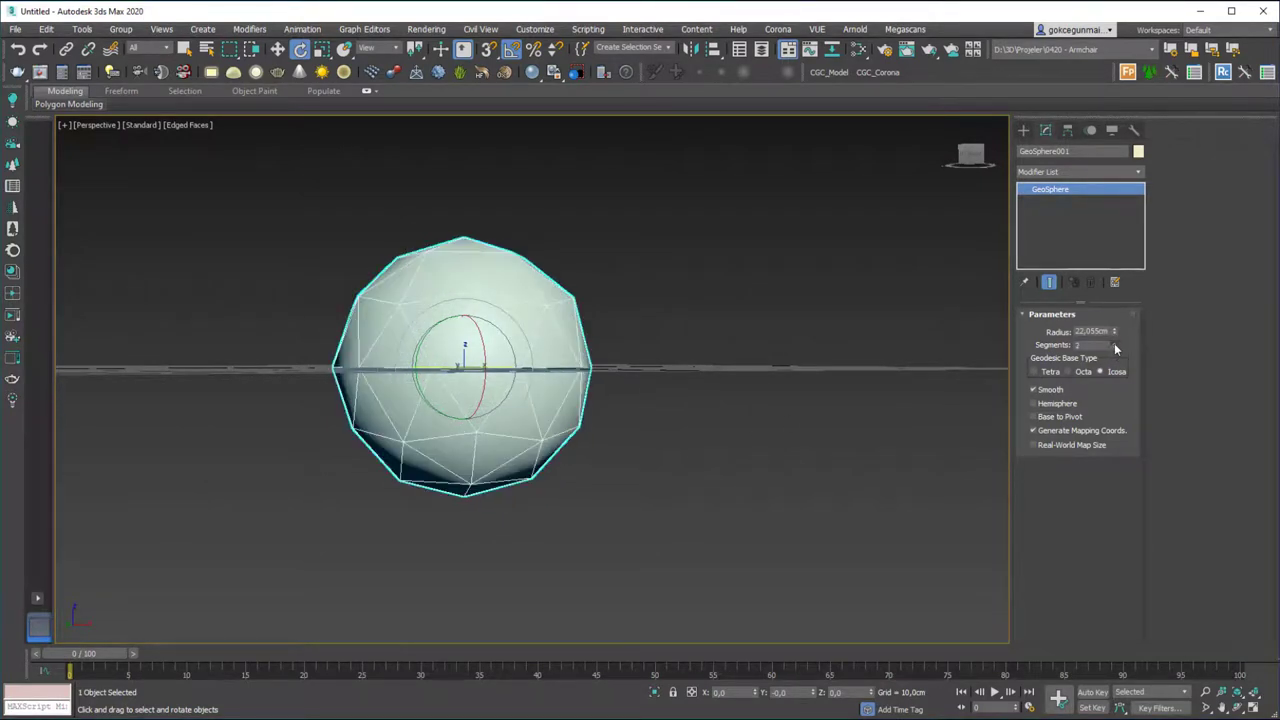
pyautogui.keyDown('alt'); pyautogui.moveTo(880, 330); pyautogui.dragTo(898, 398, button='middle'); pyautogui.keyUp('alt')
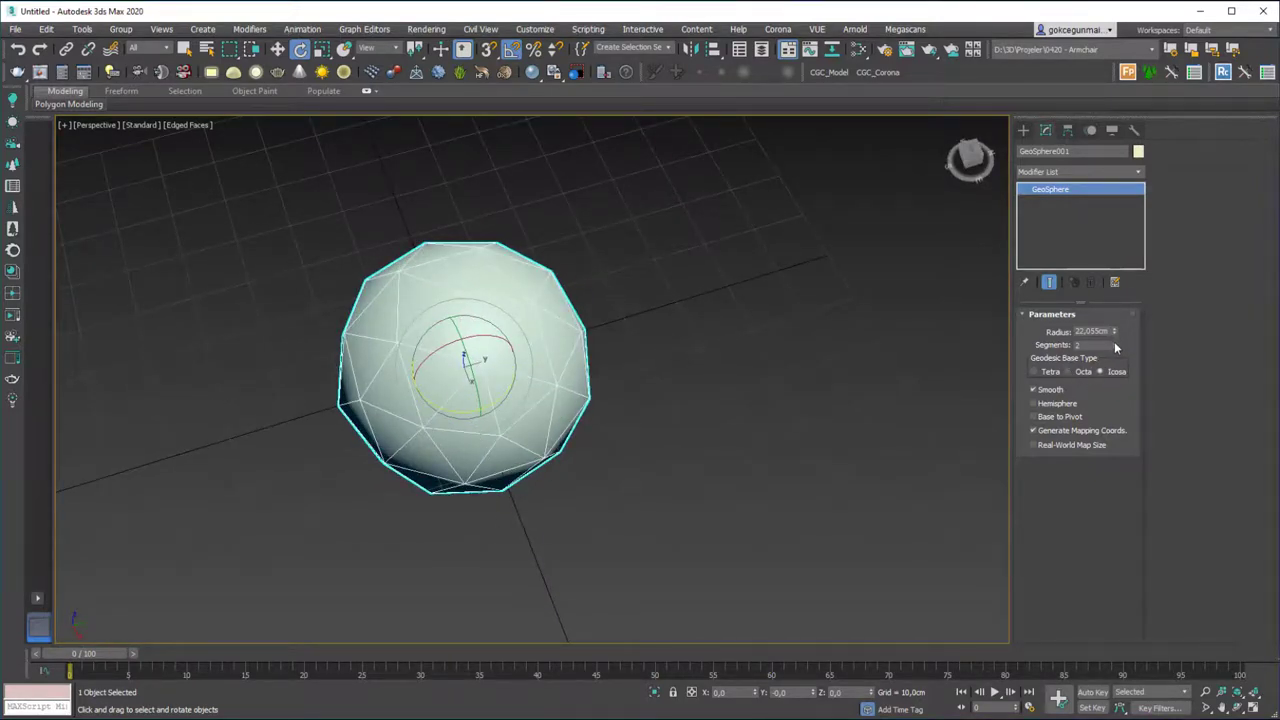
pyautogui.moveTo(1115, 345); pyautogui.dragTo(1114, 343)
# - Switch the GeoSphere's geodesic base type to Octa, inspect its mesh, and change the base type to Tetra
pyautogui.click(1067, 371)
pyautogui.keyDown('alt'); pyautogui.moveTo(720, 348); pyautogui.dragTo(692, 321, button='middle'); pyautogui.keyUp('alt')
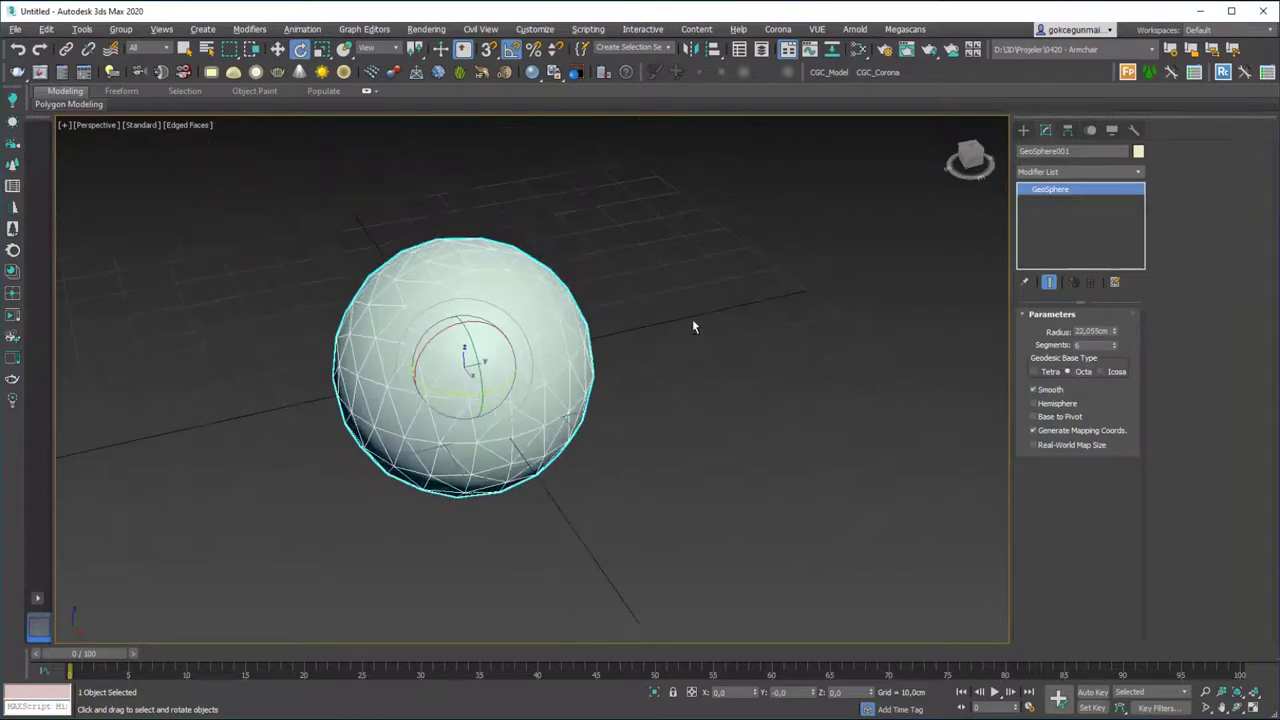
pyautogui.click(1034, 371)
pyautogui.keyDown('alt'); pyautogui.moveTo(579, 399); pyautogui.dragTo(822, 399, button='middle'); pyautogui.keyUp('alt')
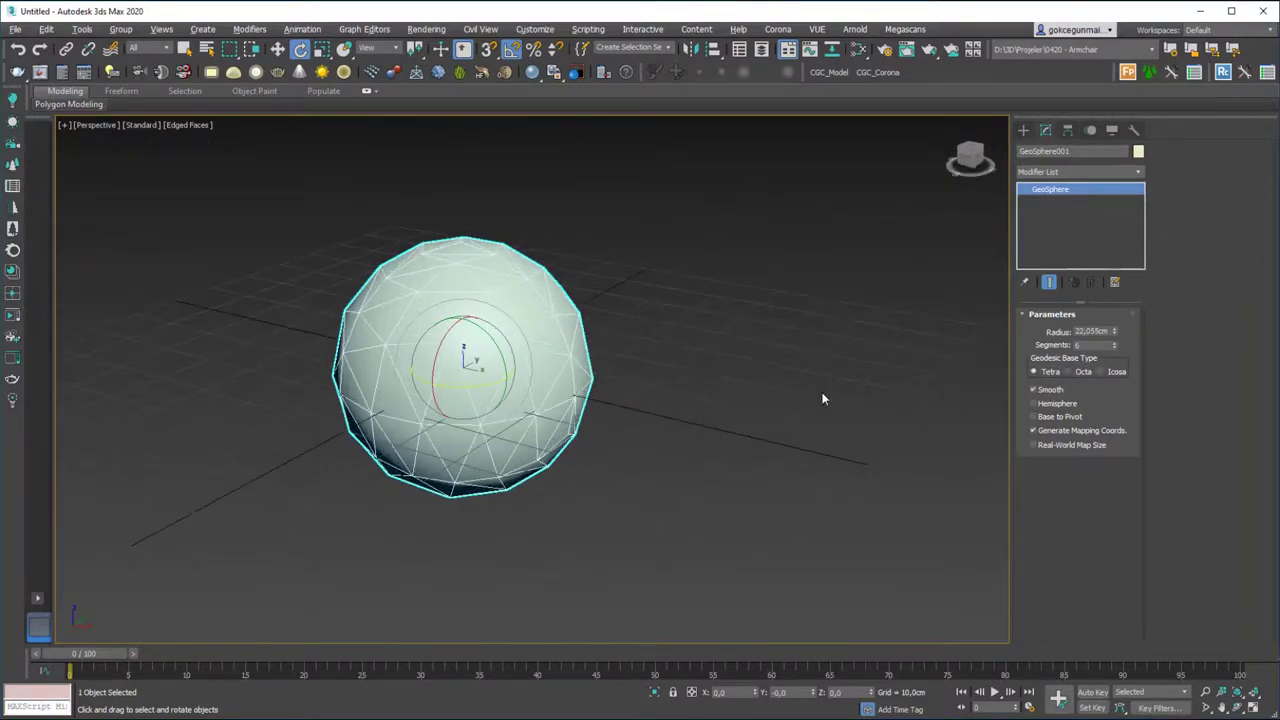
# - Try the Hemisphere option on the GeoSphere, inspect the shape, and turn the option back off
pyautogui.click(1034, 403)
pyautogui.keyDown('alt'); pyautogui.moveTo(620, 372); pyautogui.dragTo(655, 335, button='middle'); pyautogui.keyUp('alt')
pyautogui.click(1034, 403)
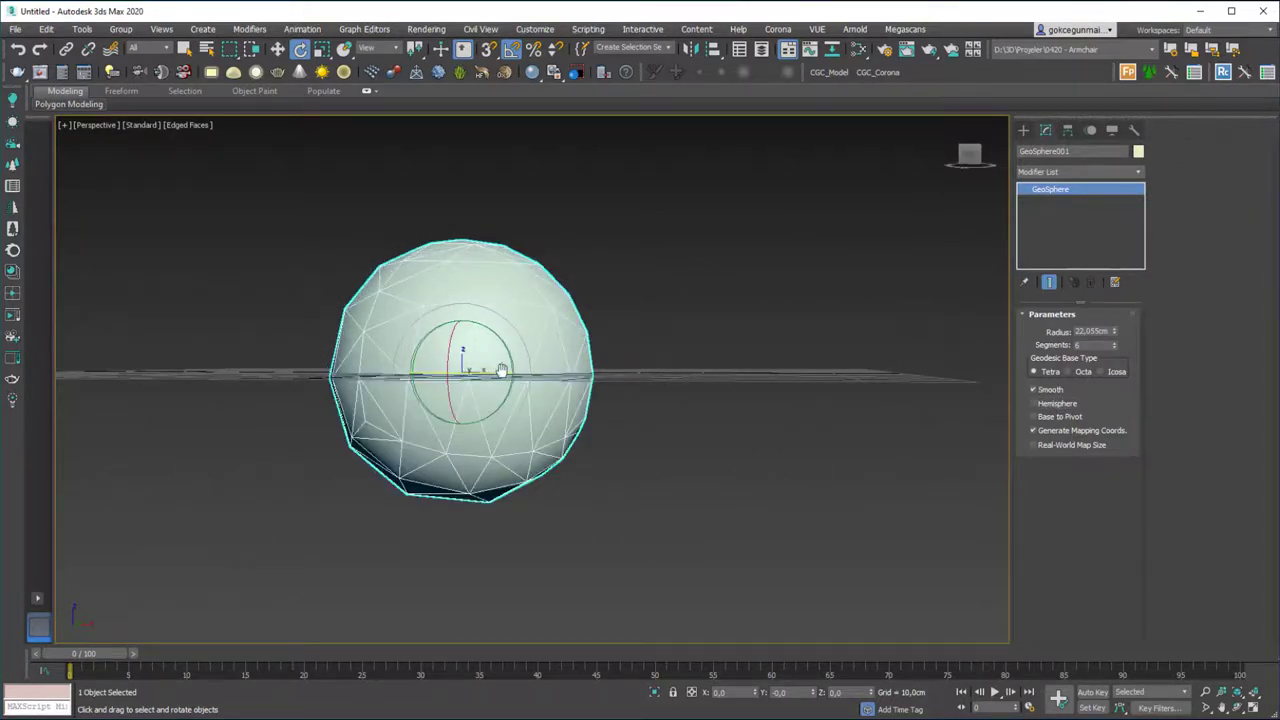
pyautogui.keyDown('alt'); pyautogui.moveTo(497, 370); pyautogui.dragTo(500, 385, button='middle'); pyautogui.keyUp('alt')
# - Replace the GeoSphere with a tube at the grid centre, radii about 9.7 and 16.8 cm, height about 30.7 cm, and open its parameters
pyautogui.press('Delete')
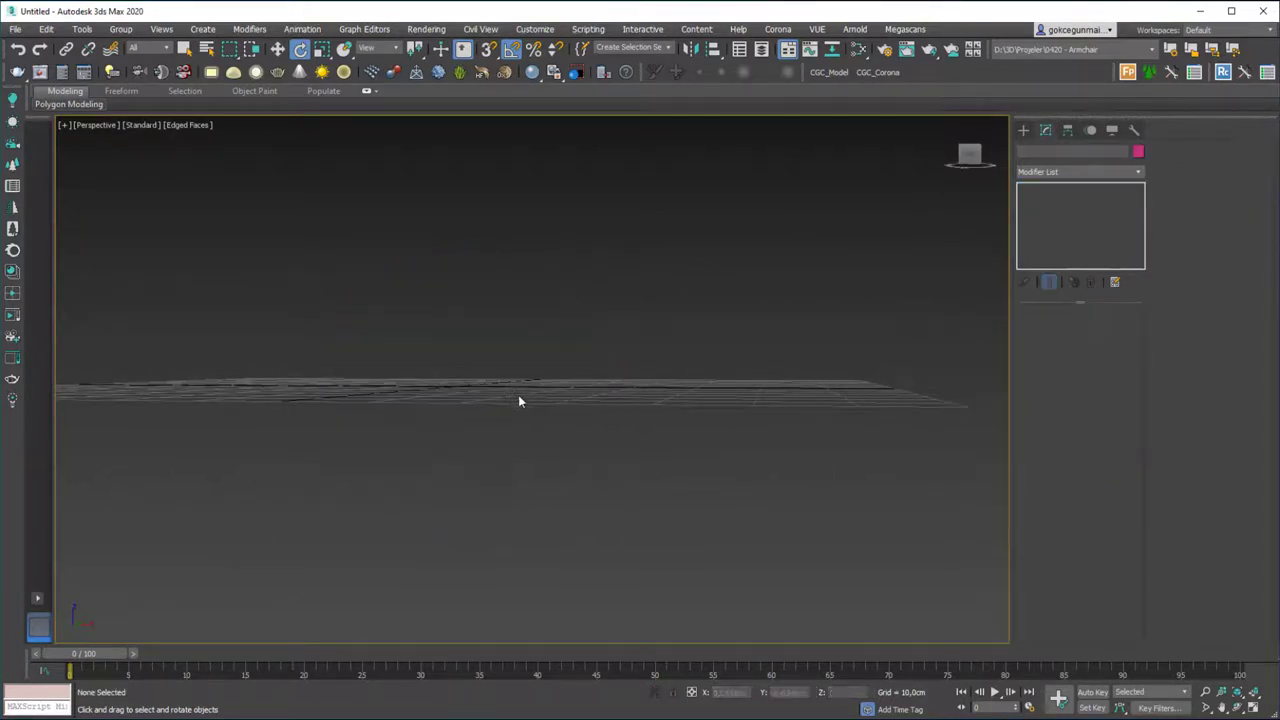
pyautogui.click(1023, 130)
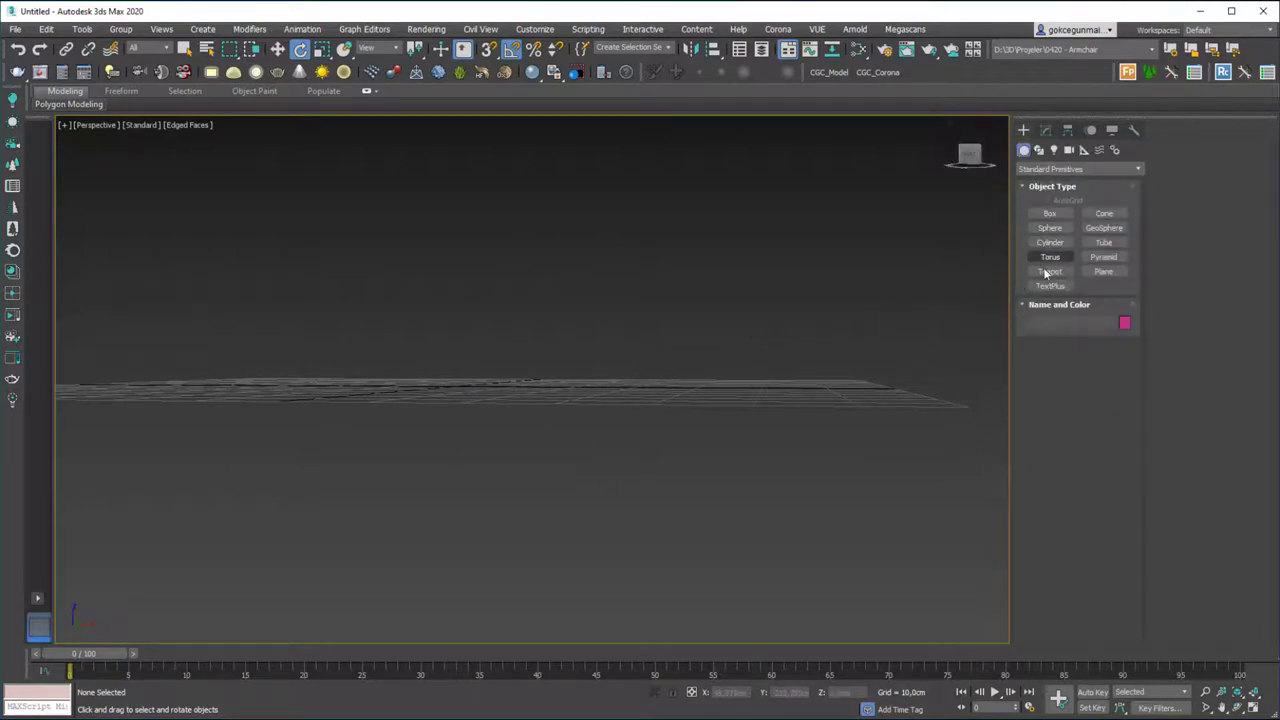
pyautogui.click(1104, 242)
pyautogui.keyDown('alt'); pyautogui.moveTo(426, 394); pyautogui.dragTo(446, 371, button='middle'); pyautogui.keyUp('alt')
pyautogui.moveTo(457, 374); pyautogui.dragTo(490, 308)
pyautogui.click(486, 314)
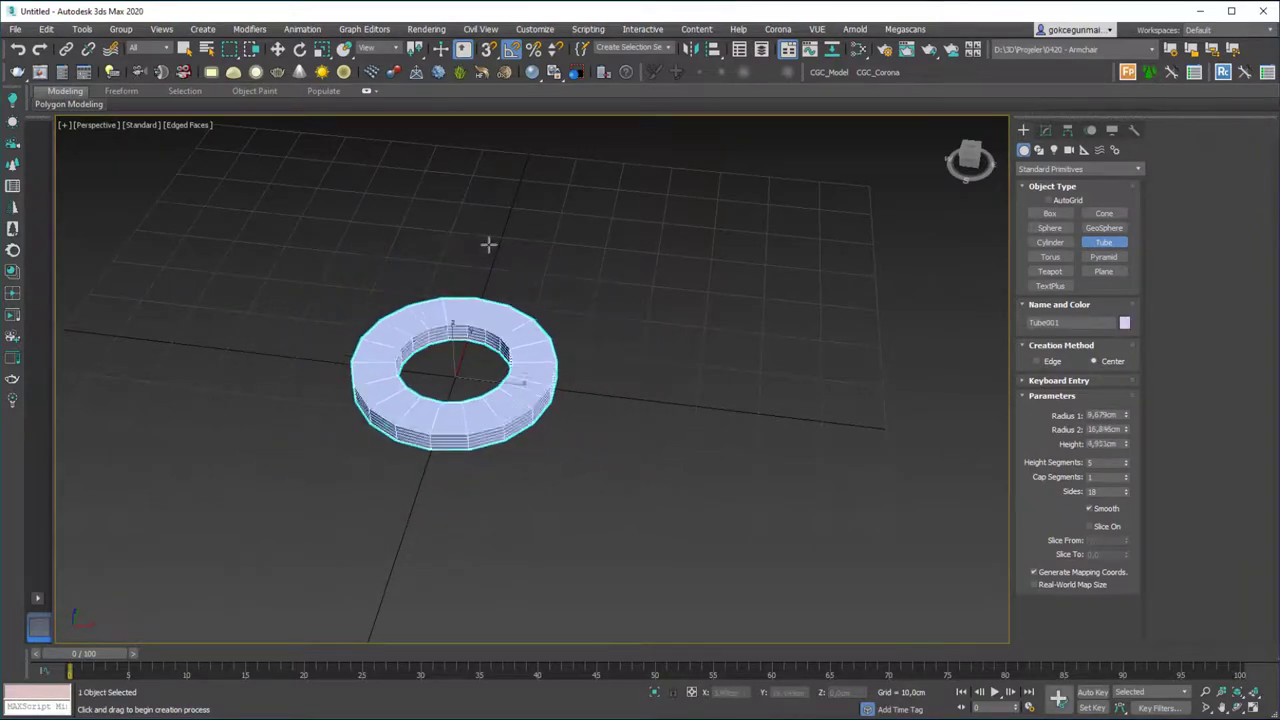
pyautogui.click(474, 134)
pyautogui.press('e')
pyautogui.moveTo(496, 386); pyautogui.dragTo(432, 432, button='middle')
pyautogui.keyDown('alt'); pyautogui.moveTo(579, 282); pyautogui.dragTo(472, 316, button='middle'); pyautogui.keyUp('alt')
pyautogui.press('1')
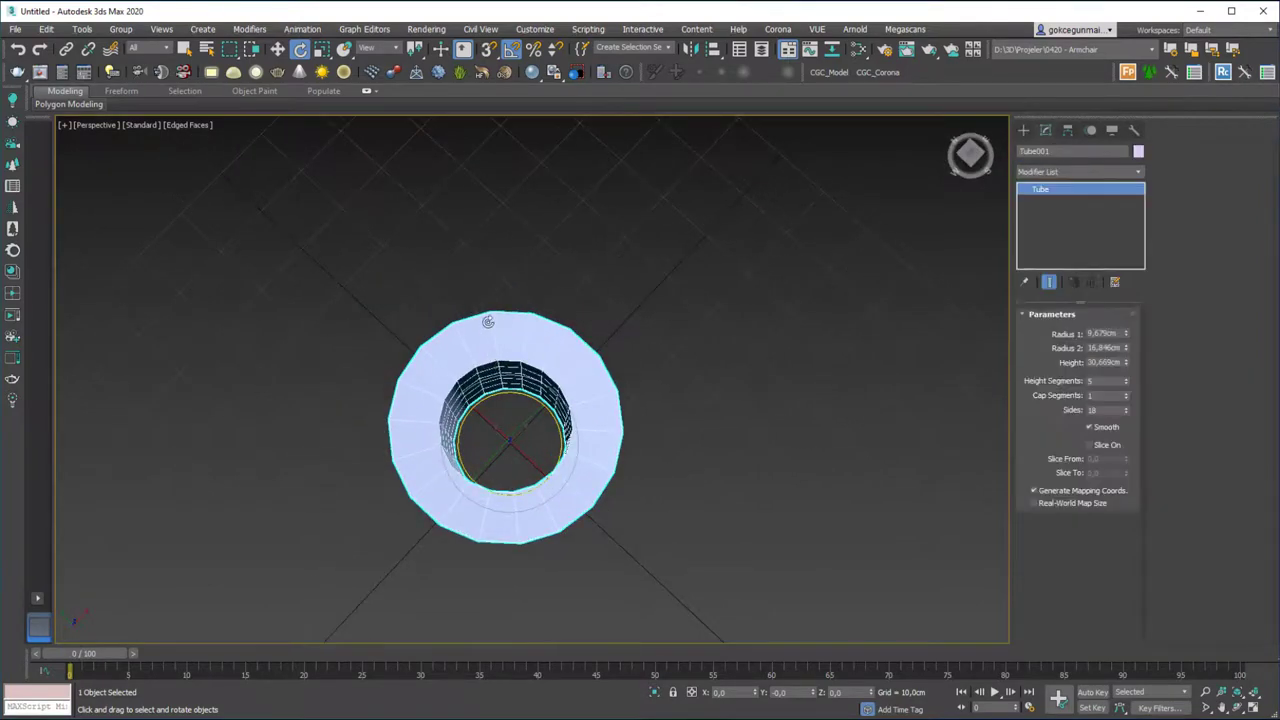
# - Thin the tube's wall with Radius 1 about 12.9 cm and Radius 2 about 15.5 cm, and raise its height to about 49.1 cm
pyautogui.moveTo(1126, 334)
pyautogui.mouseDown()
pyautogui.moveTo(1131, 322)
pyautogui.moveTo(1126, 355)
pyautogui.moveTo(1117, 334)
pyautogui.mouseUp()
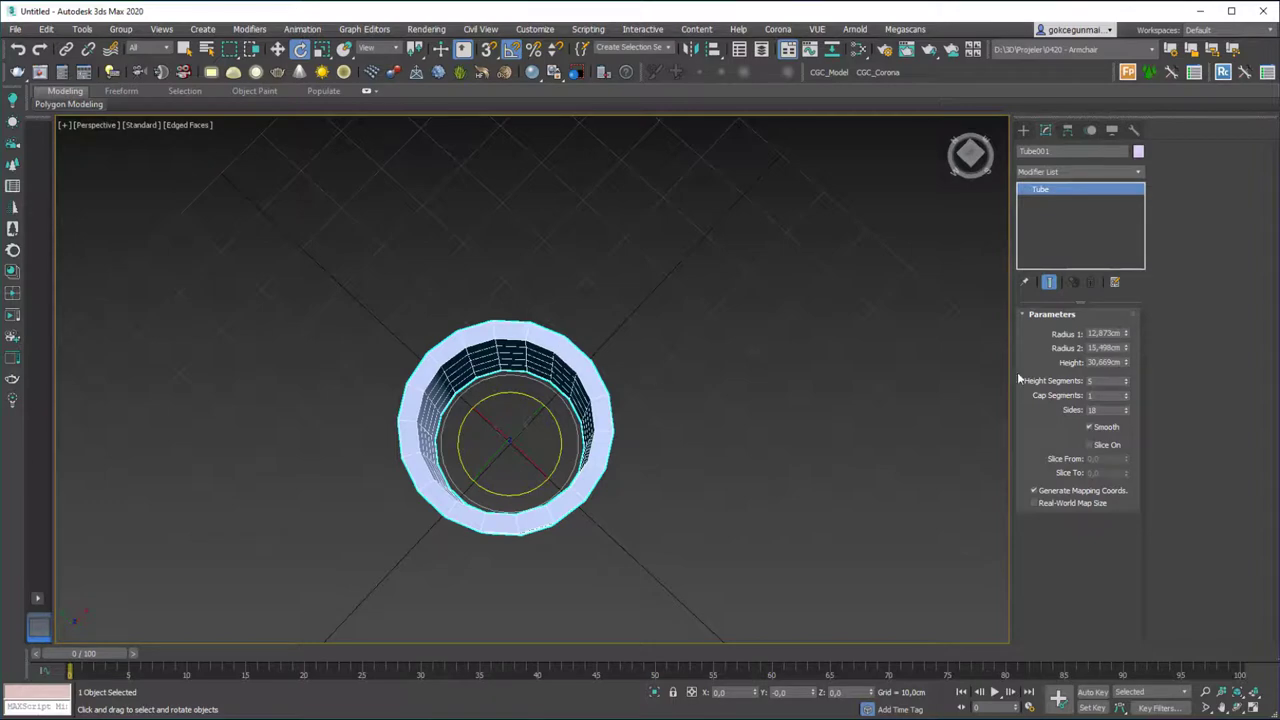
pyautogui.moveTo(1126, 363); pyautogui.dragTo(1112, 336)
pyautogui.keyDown('alt'); pyautogui.moveTo(640, 455); pyautogui.dragTo(632, 345, button='middle'); pyautogui.keyUp('alt')
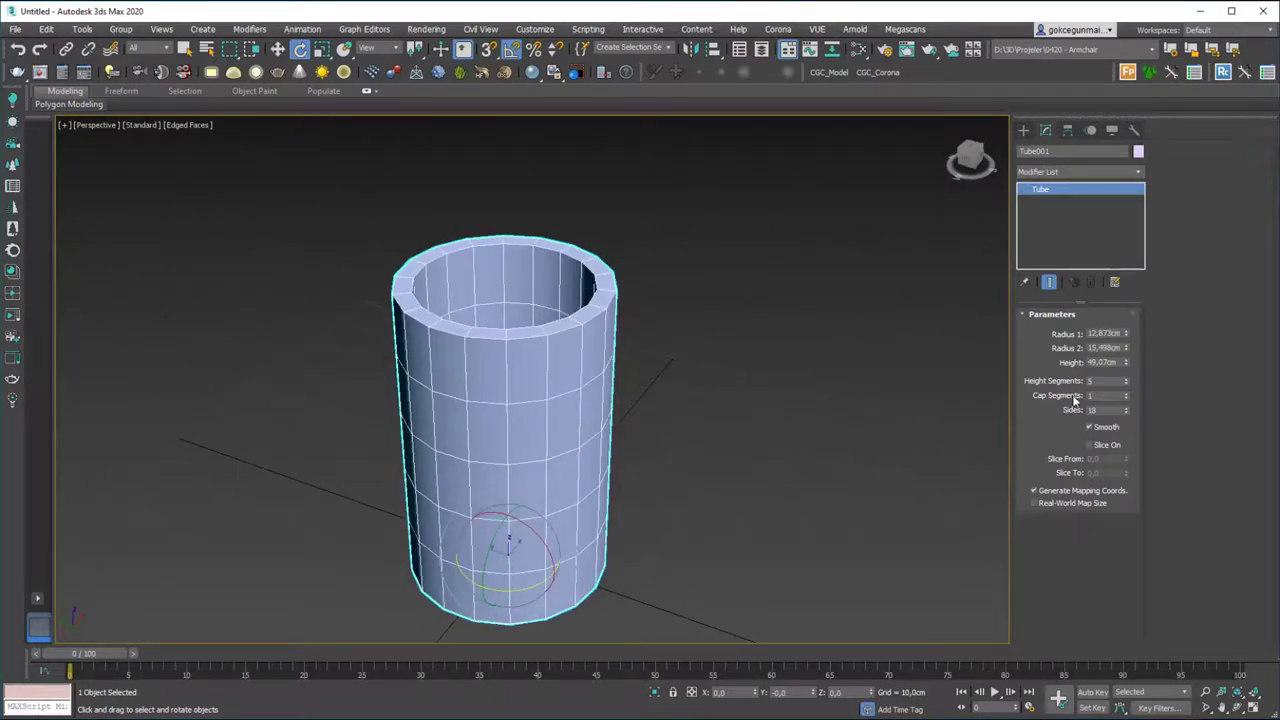
pyautogui.keyDown('alt'); pyautogui.moveTo(552, 411); pyautogui.dragTo(561, 404, button='middle'); pyautogui.keyUp('alt')
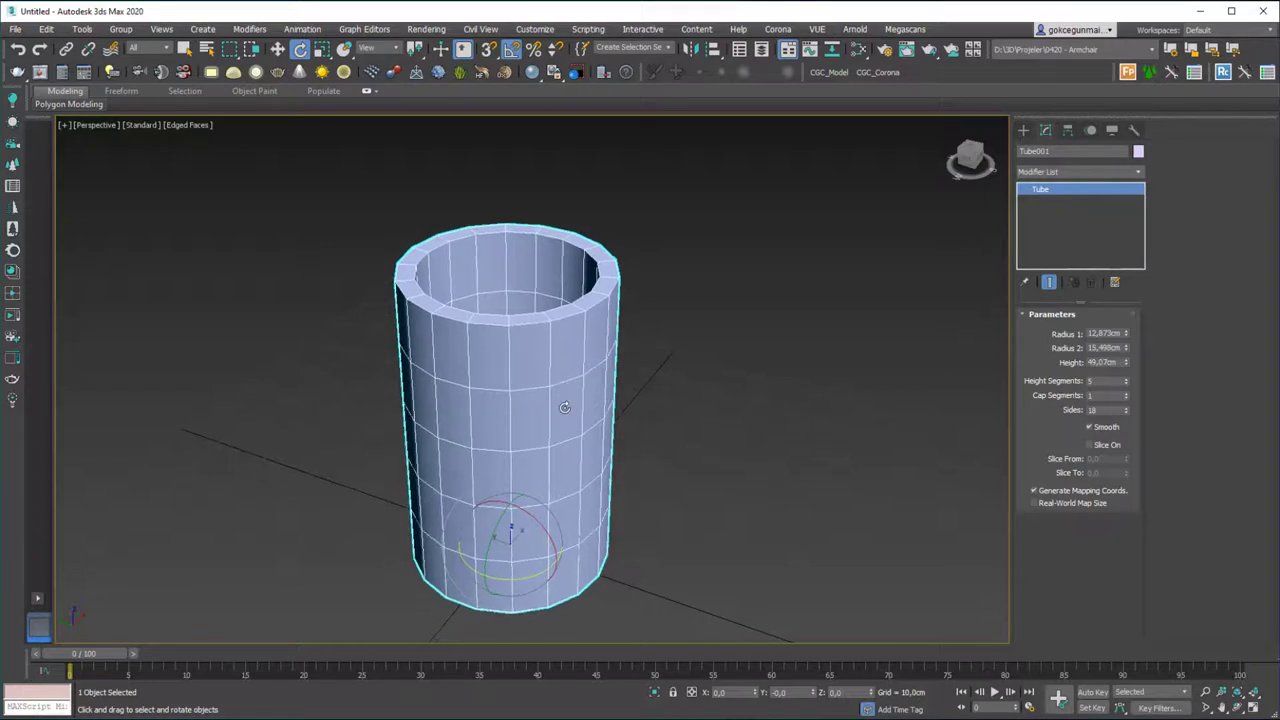
# - Replace the tube with a pyramid at the grid centre, about 27 cm wide, 23 cm deep and 31 cm high, and open its parameters
pyautogui.press('Delete')
pyautogui.click(1023, 131)
pyautogui.click(1119, 261)
pyautogui.moveTo(504, 506); pyautogui.dragTo(544, 631)
pyautogui.press('e')
pyautogui.keyDown('alt'); pyautogui.moveTo(519, 446); pyautogui.dragTo(743, 396, button='middle'); pyautogui.keyUp('alt')
pyautogui.click(1045, 130)
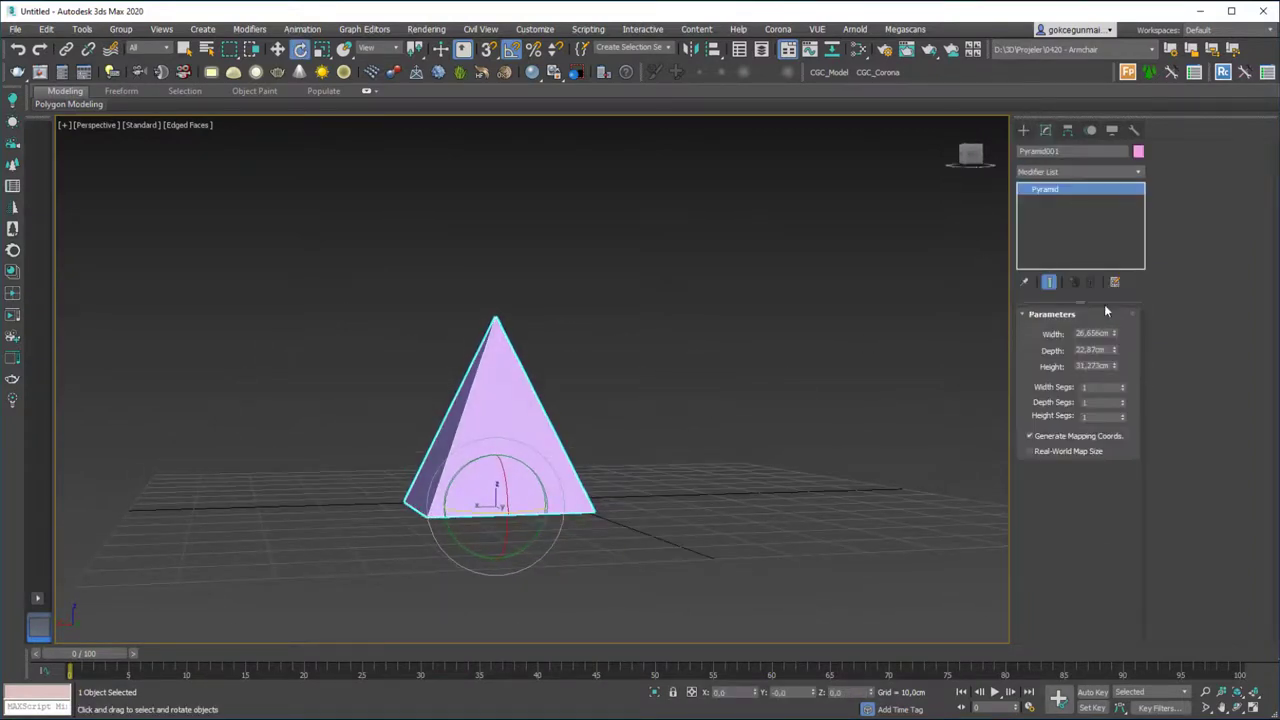
# - Set the pyramid's width, depth and height segments to 2 each
pyautogui.click(1122, 385)
pyautogui.click(1122, 400)
pyautogui.keyDown('alt'); pyautogui.moveTo(790, 420); pyautogui.dragTo(723, 392, button='middle'); pyautogui.keyUp('alt')
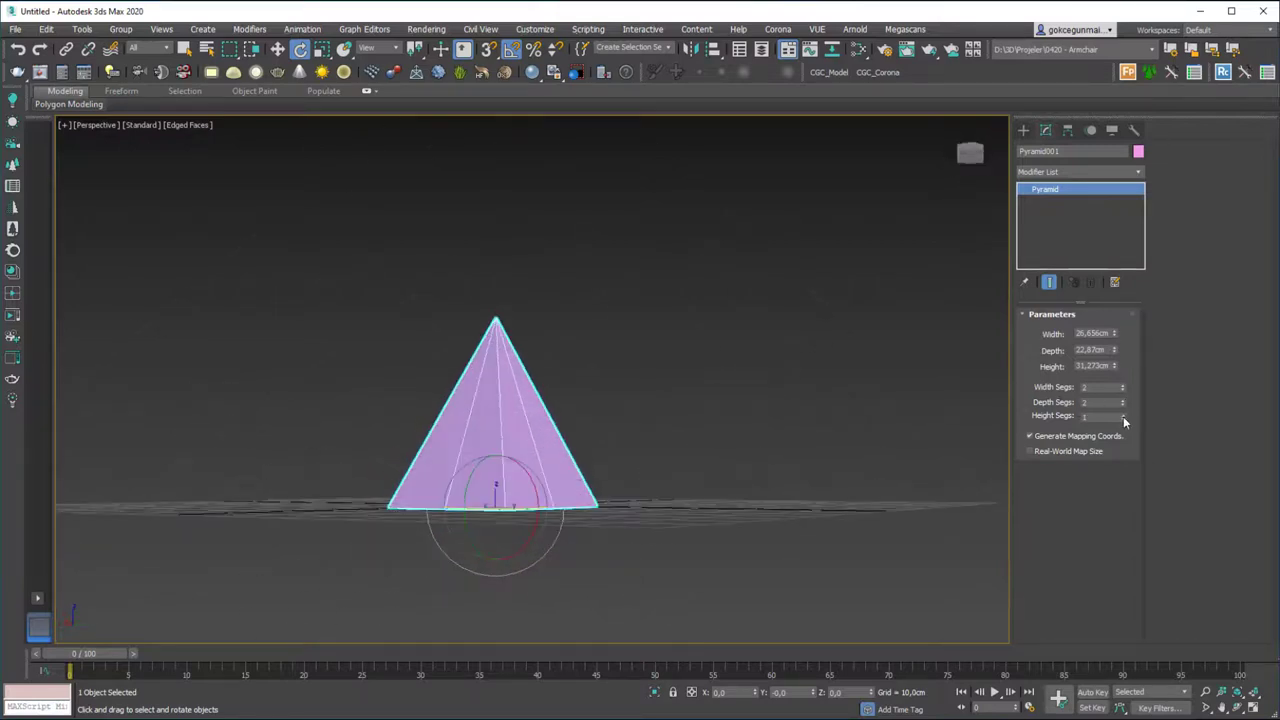
pyautogui.click(1122, 414)
pyautogui.keyDown('alt'); pyautogui.moveTo(613, 370); pyautogui.dragTo(613, 338, button='middle'); pyautogui.keyUp('alt')
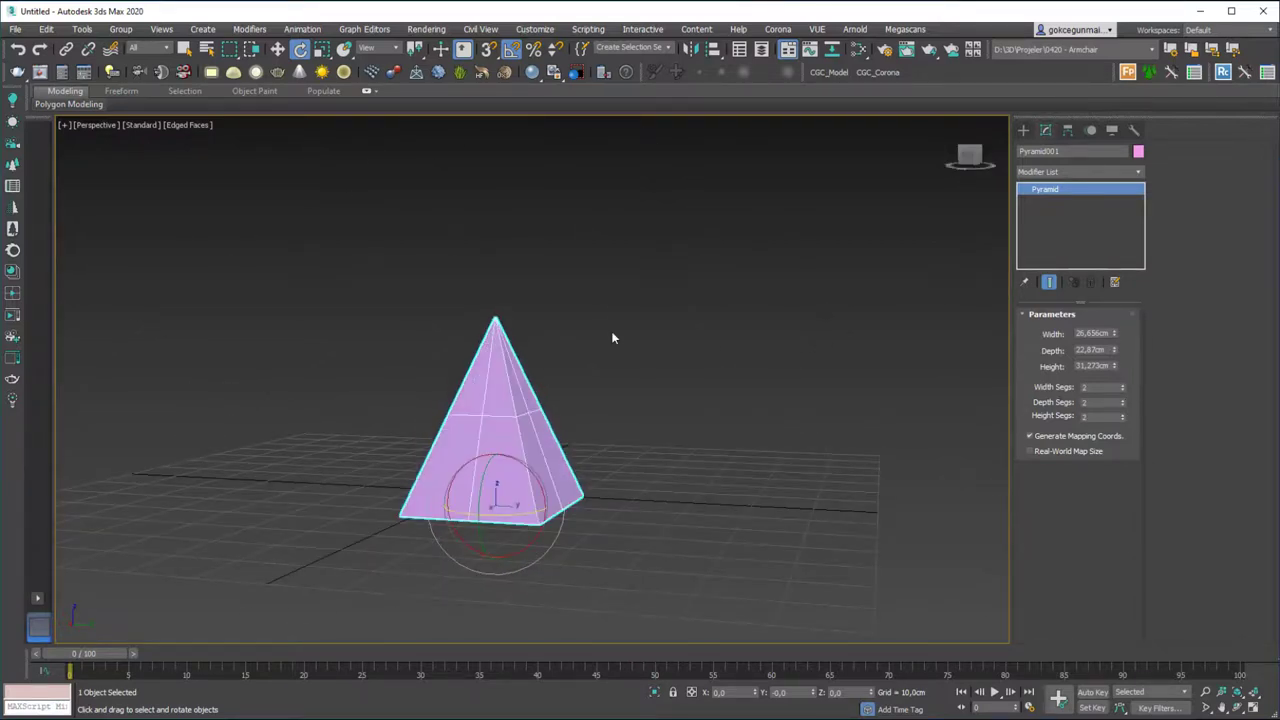
# - Resize the pyramid to about 47.2 cm wide, 23.1 cm deep and 34.7 cm high, and return to the standard primitives for creation
pyautogui.click(1122, 390)
pyautogui.click(1122, 391)
pyautogui.click(1122, 387)
pyautogui.moveTo(1114, 366); pyautogui.dragTo(1110, 305)
pyautogui.click(1116, 315)
pyautogui.click(1108, 315)
pyautogui.keyDown('alt'); pyautogui.moveTo(597, 421); pyautogui.dragTo(731, 411, button='middle'); pyautogui.keyUp('alt')
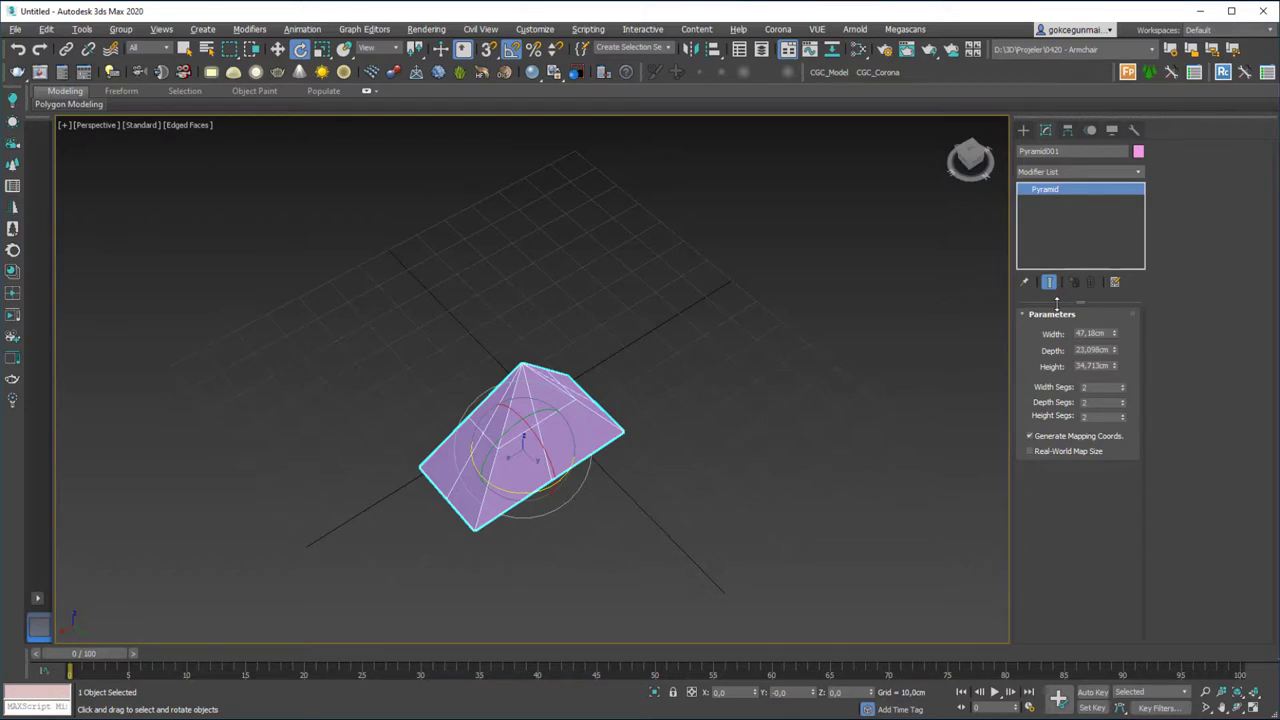
pyautogui.click(1024, 131)
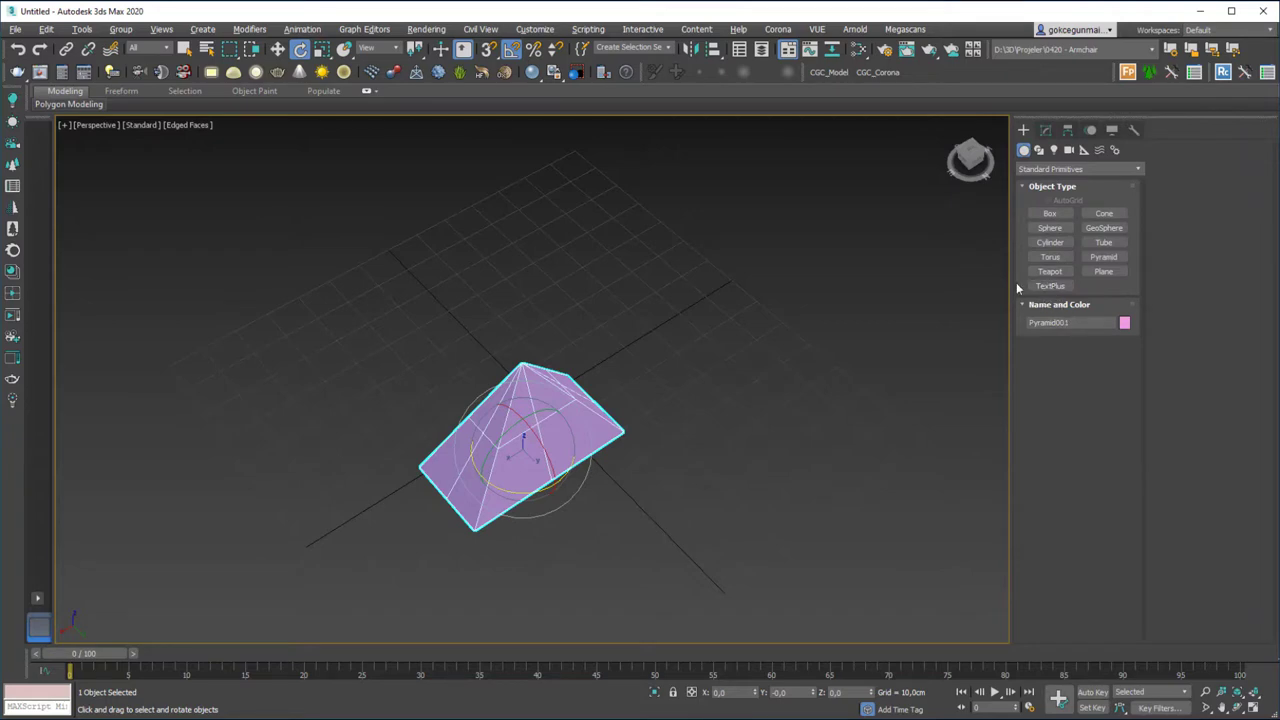